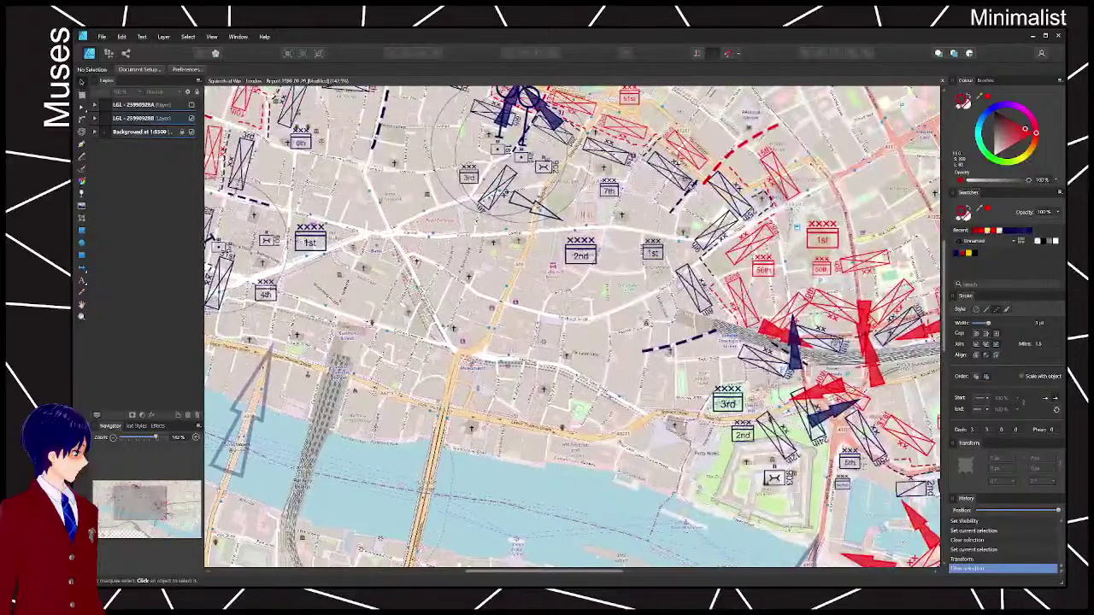
- Show the LGL - 25990928A layer over the eastern part of the map to compare unit positions, and hide it again
left_click_drag(772, 417, 522, 340)
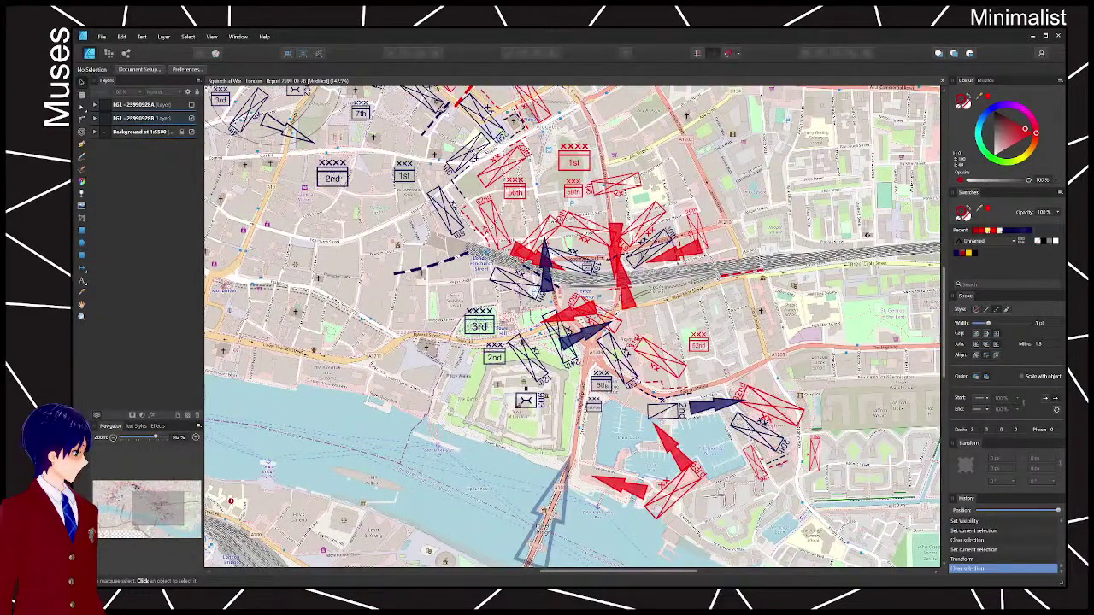
left_click_drag(647, 210, 650, 227)
left_click(191, 104)
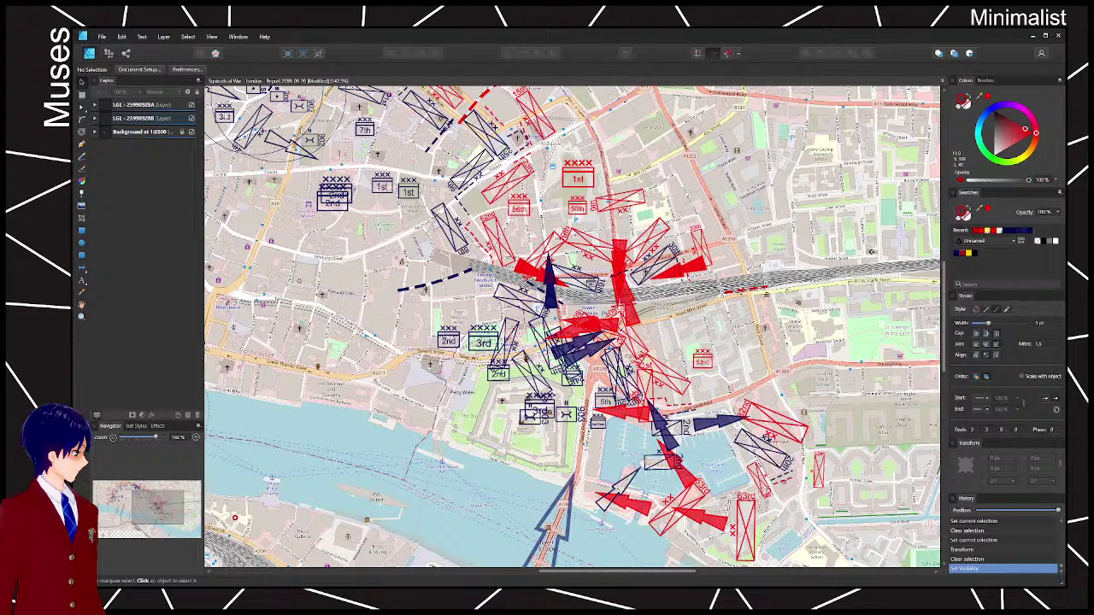
left_click(186, 105)
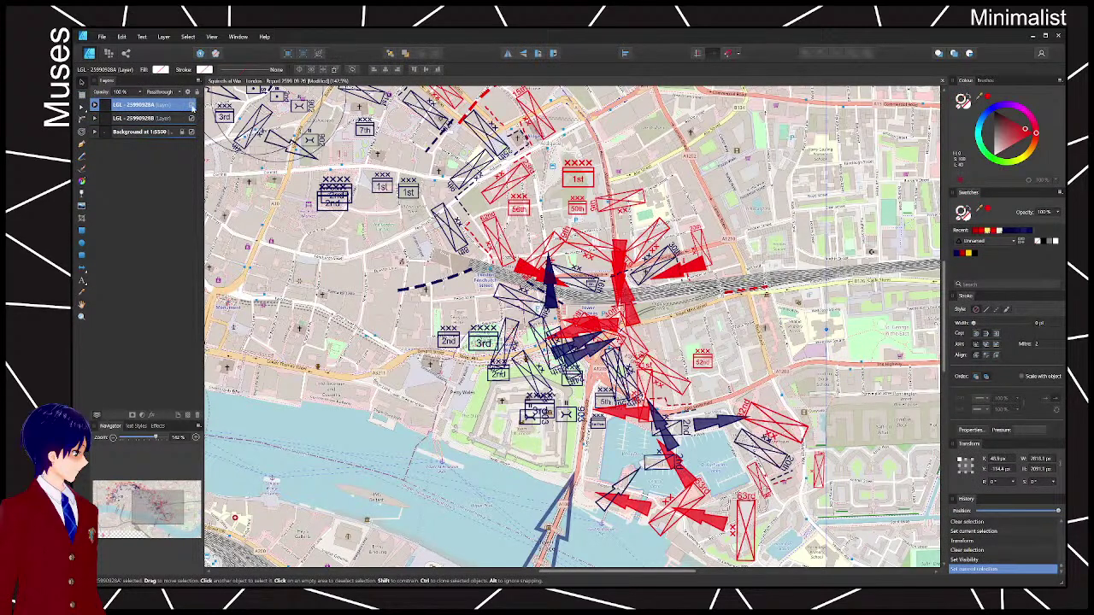
left_click(191, 104)
key("ctrl+d")
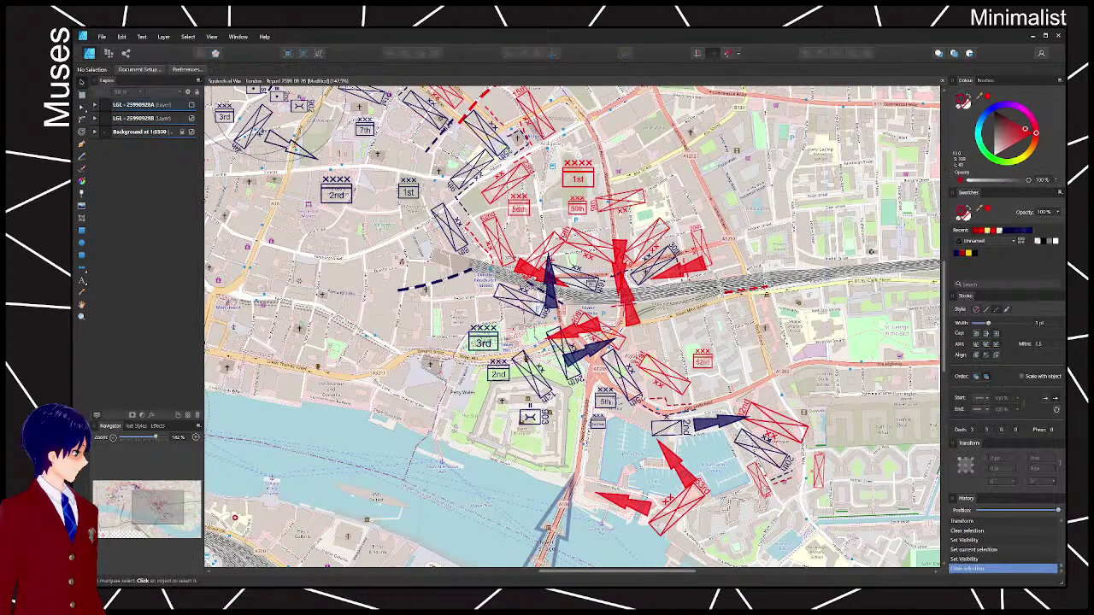
- Duplicate the navy arrow beside the 2nd unit and rotate the copy to point northwest from the 20th division toward East Smithfield
left_click(775, 458)
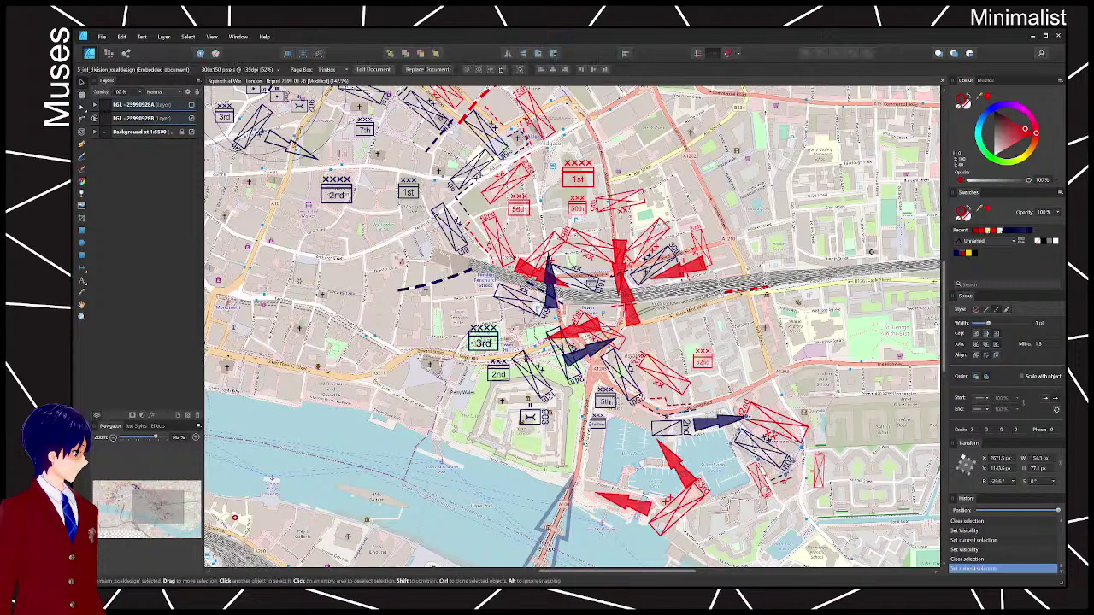
left_click_drag(775, 459, 690, 306)
scroll(679, 276, "up", 4)
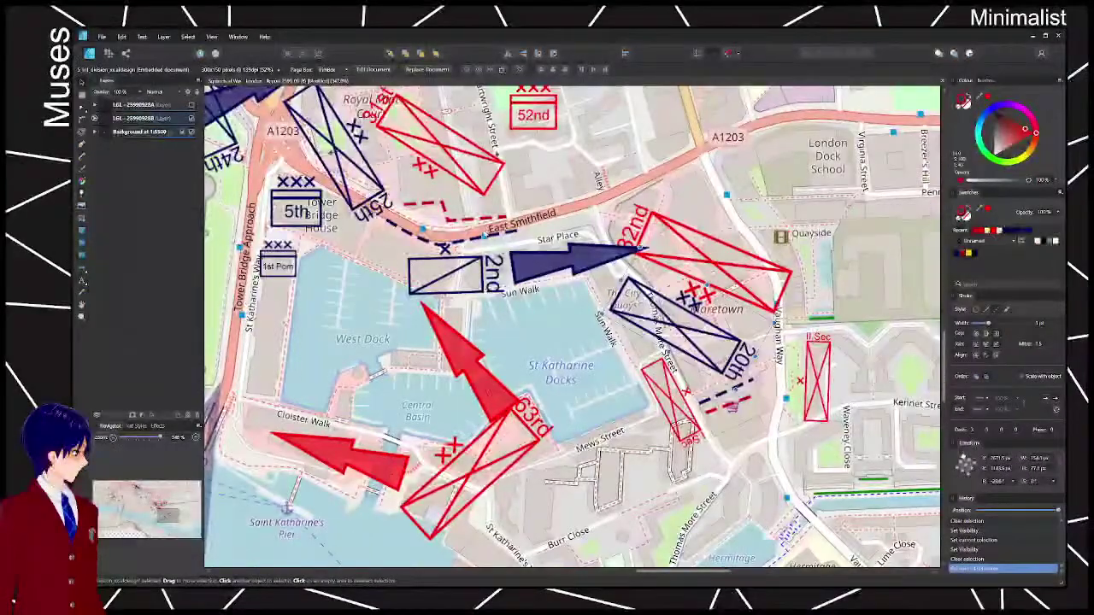
left_click(536, 259)
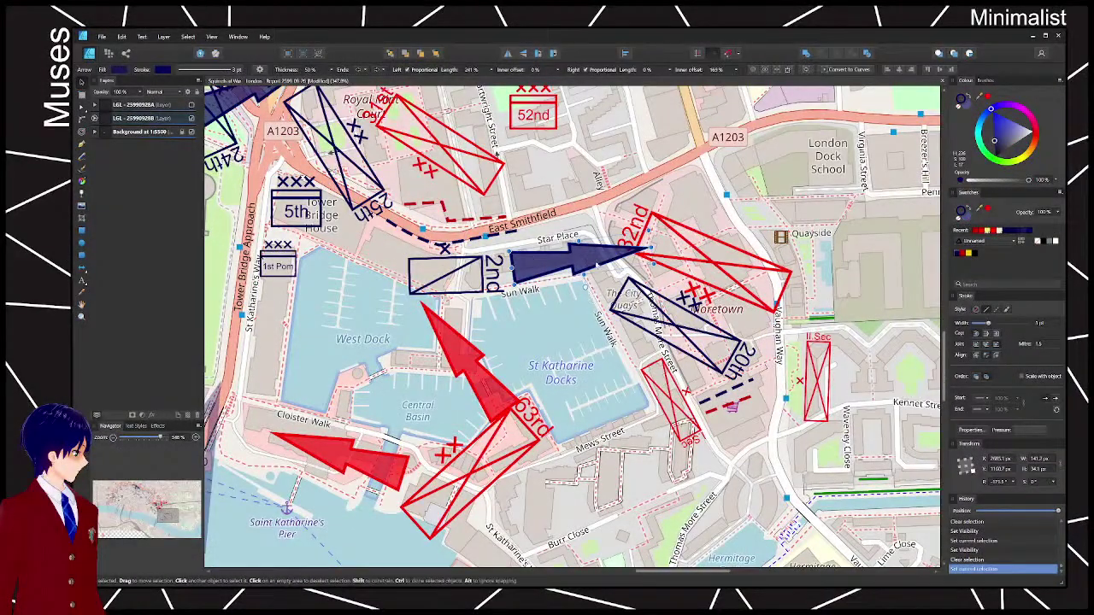
left_click_drag(581, 260, 709, 241)
left_click_drag(695, 337, 618, 286)
left_click(586, 316)
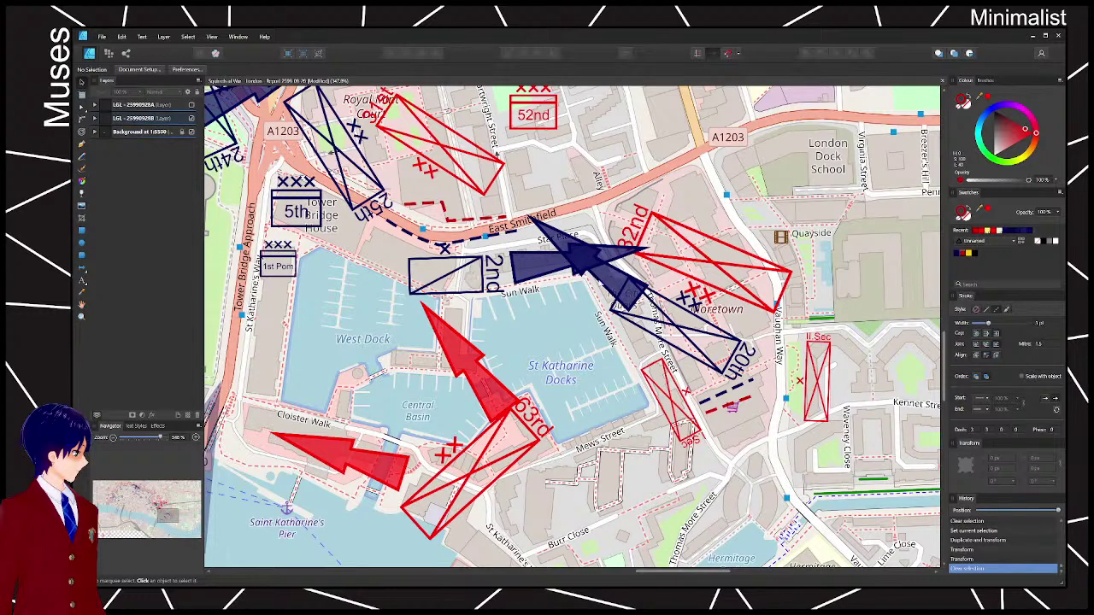
- Nudge the duplicated arrow down closer to the 20th division and shift the original navy arrow slightly toward the 2nd unit
left_click_drag(613, 281, 616, 298)
left_click(529, 272)
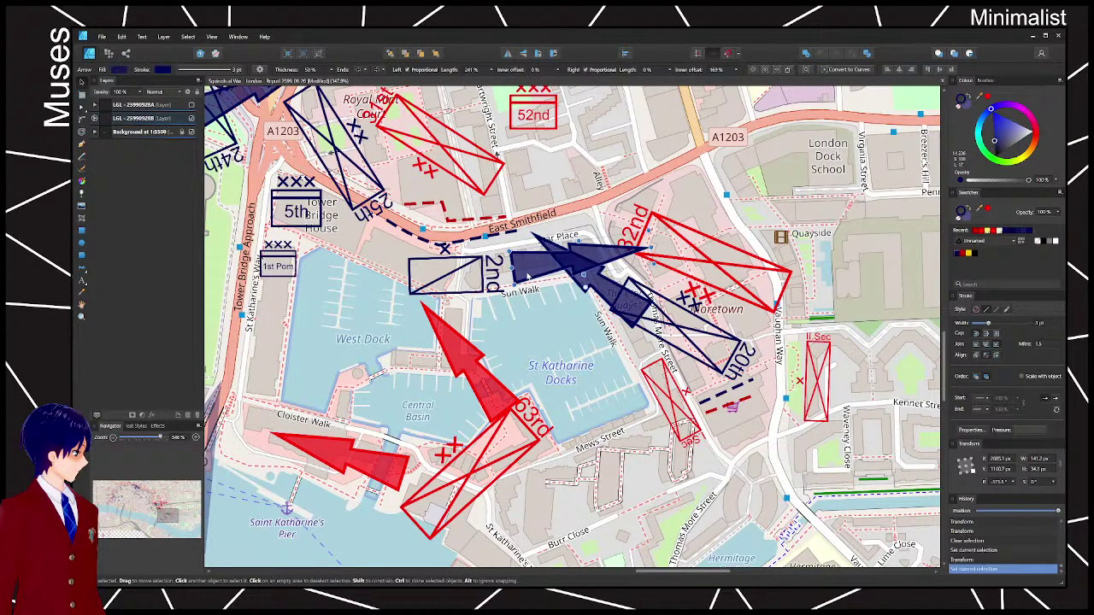
left_click_drag(528, 273, 524, 278)
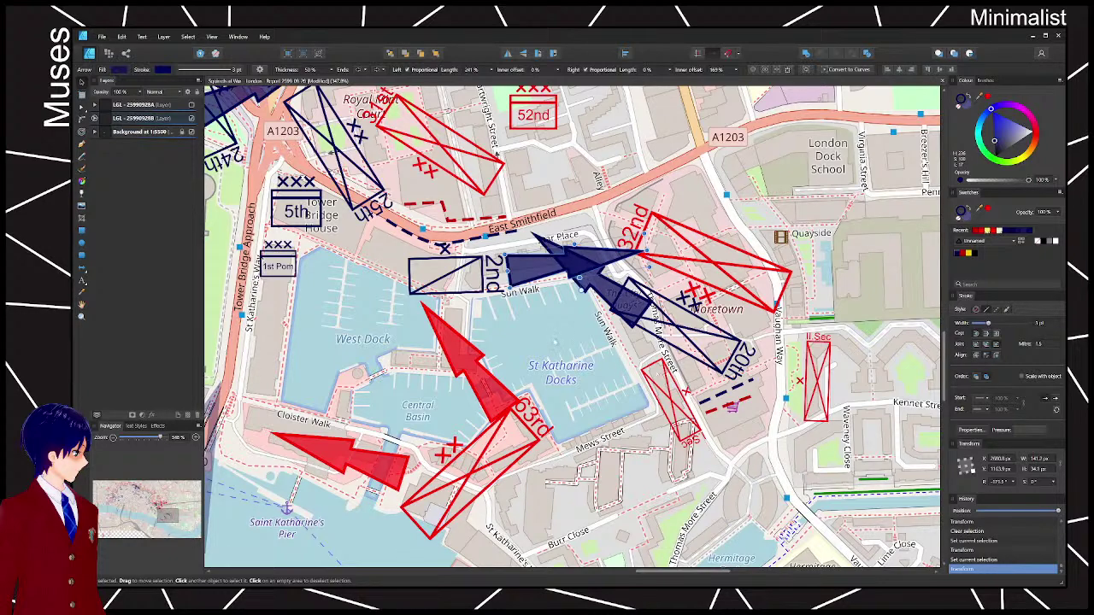
scroll(553, 340, "down", 4)
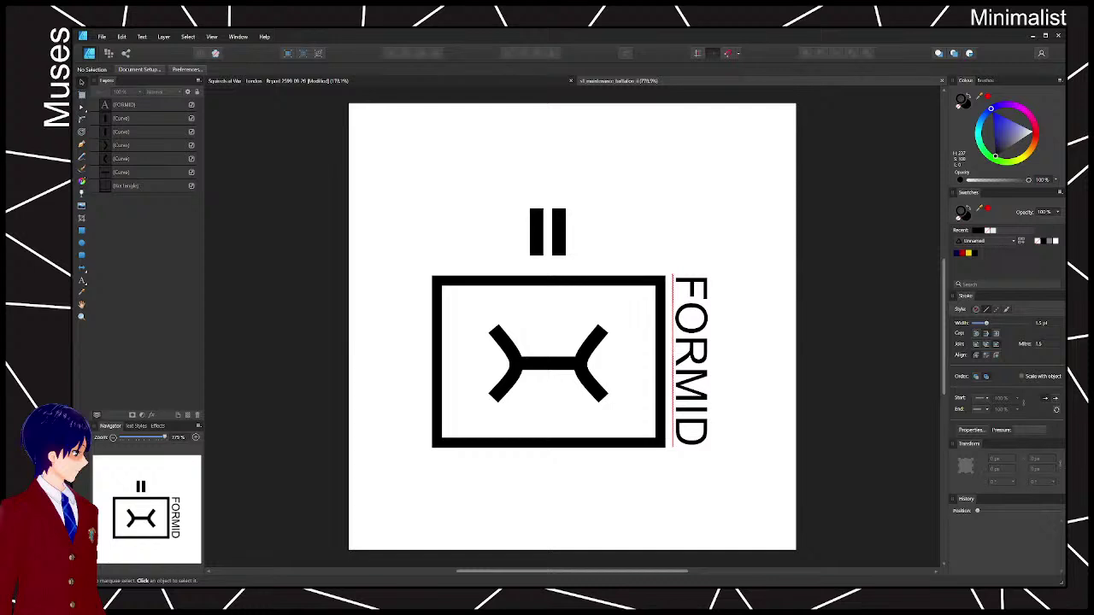
- Duplicate one of the vertical bars above the frame to make three evenly spaced bars, and centre them over the rectangle
left_click(535, 231)
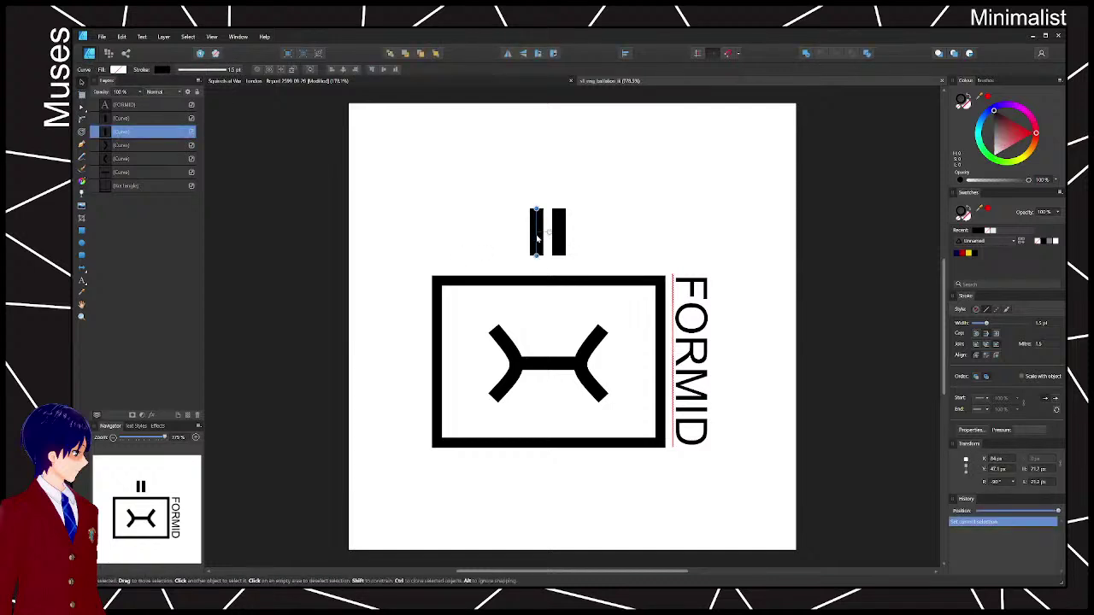
left_click_drag(537, 239, 581, 237)
mouse_move(654, 178)
left_mouse_down()
mouse_move(519, 256)
mouse_move(548, 240)
left_mouse_up()
left_click(633, 229)
- Delete the three curves that form the maintenance symbol inside the rectangle
left_click_drag(471, 308, 625, 433)
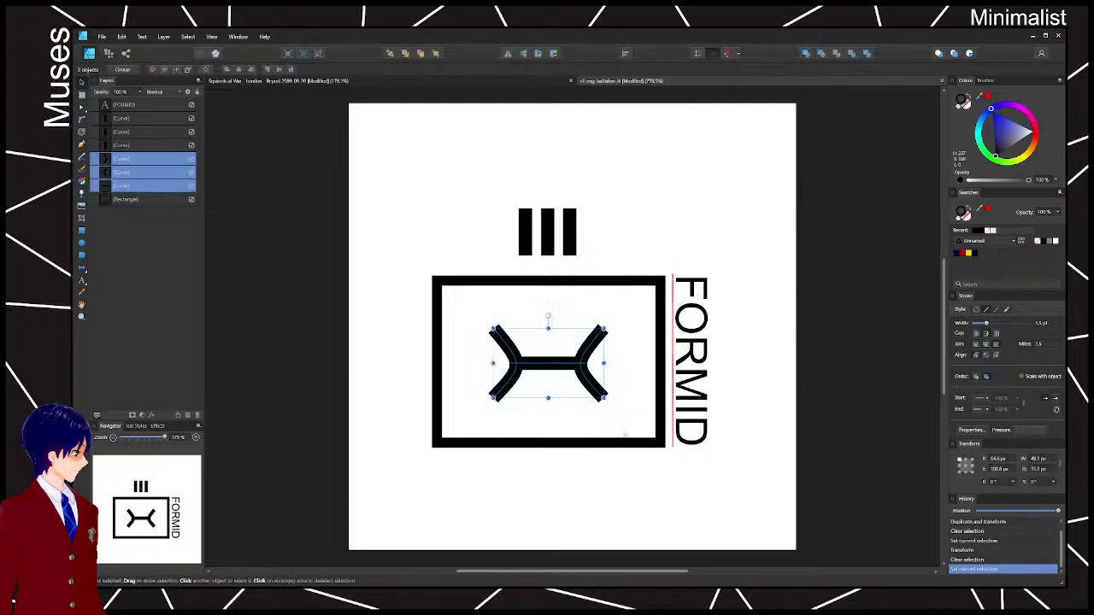
key("Delete")
left_click(357, 313)
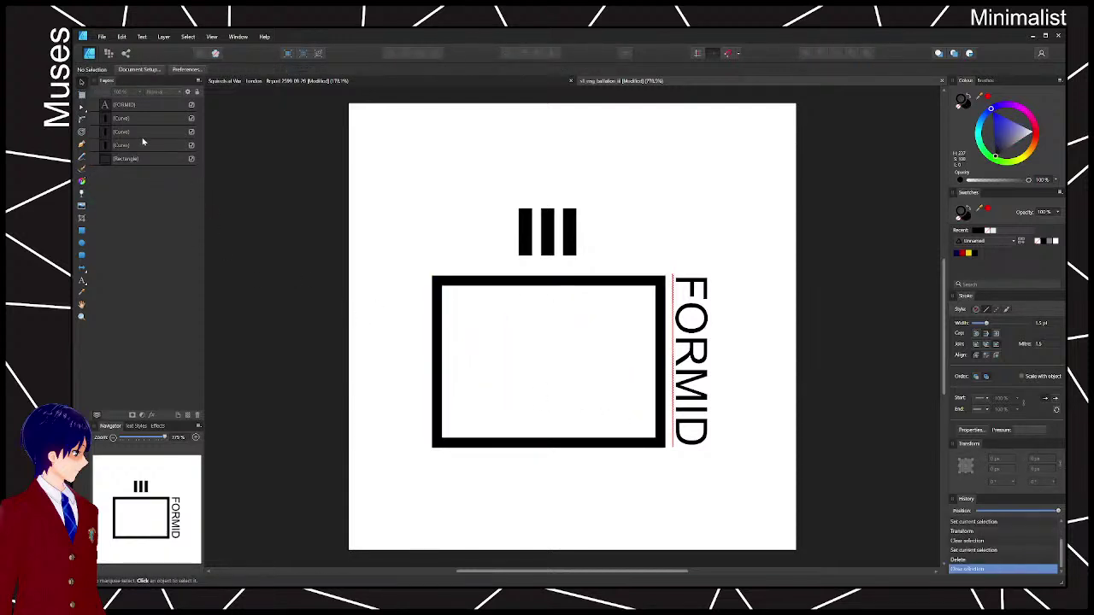
- Draw an open U-shaped line inside the rectangle with the Pen tool, with two upright ends joined by a horizontal base
left_click(82, 143)
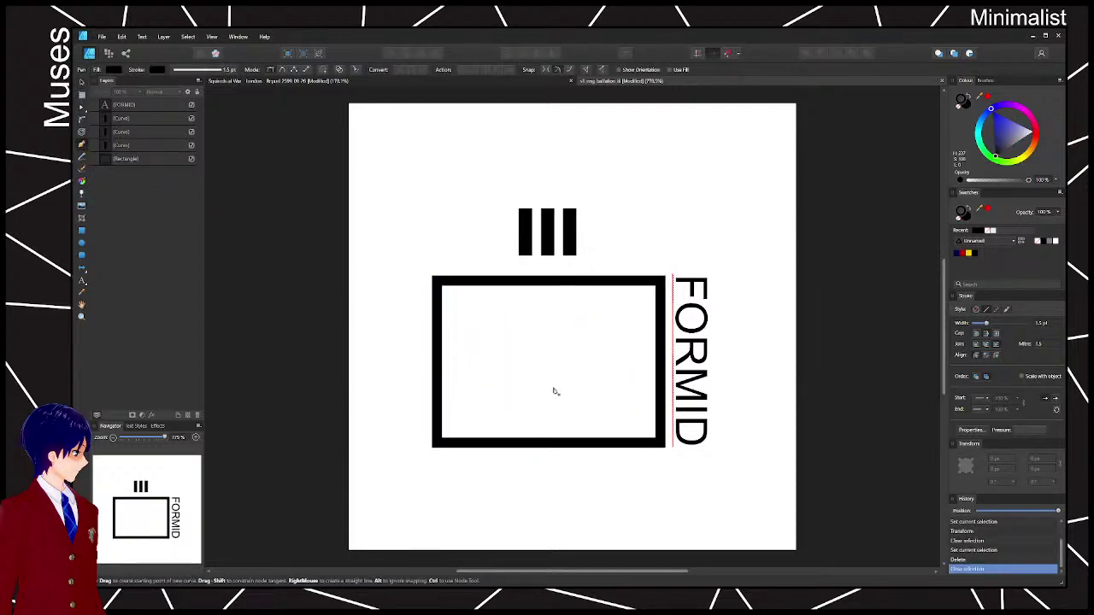
left_click(483, 335)
left_click(483, 395)
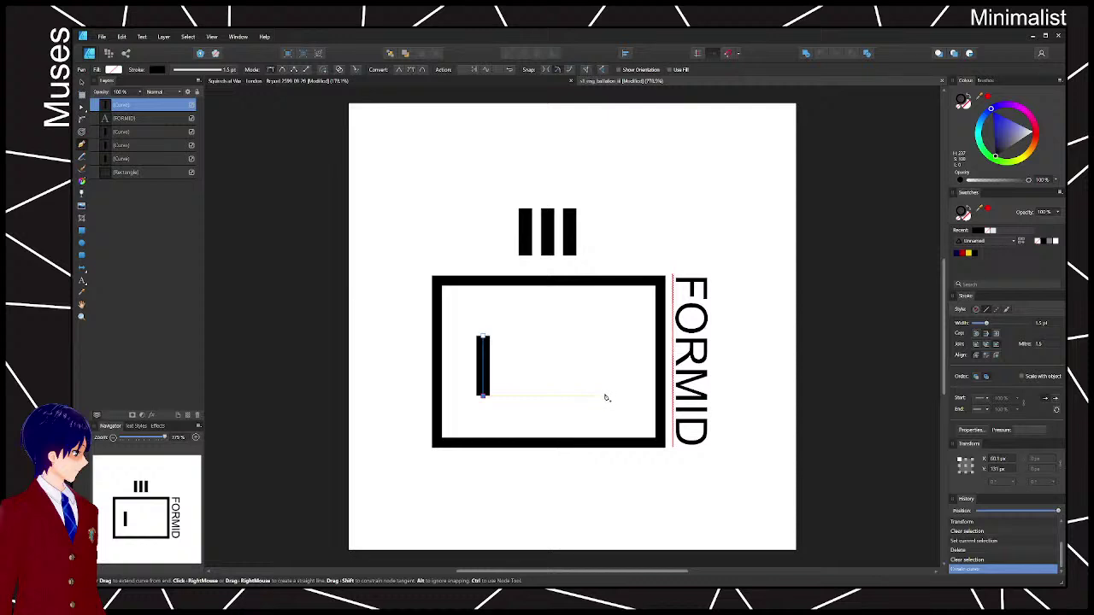
left_click(606, 395)
left_click(606, 334)
key("Escape")
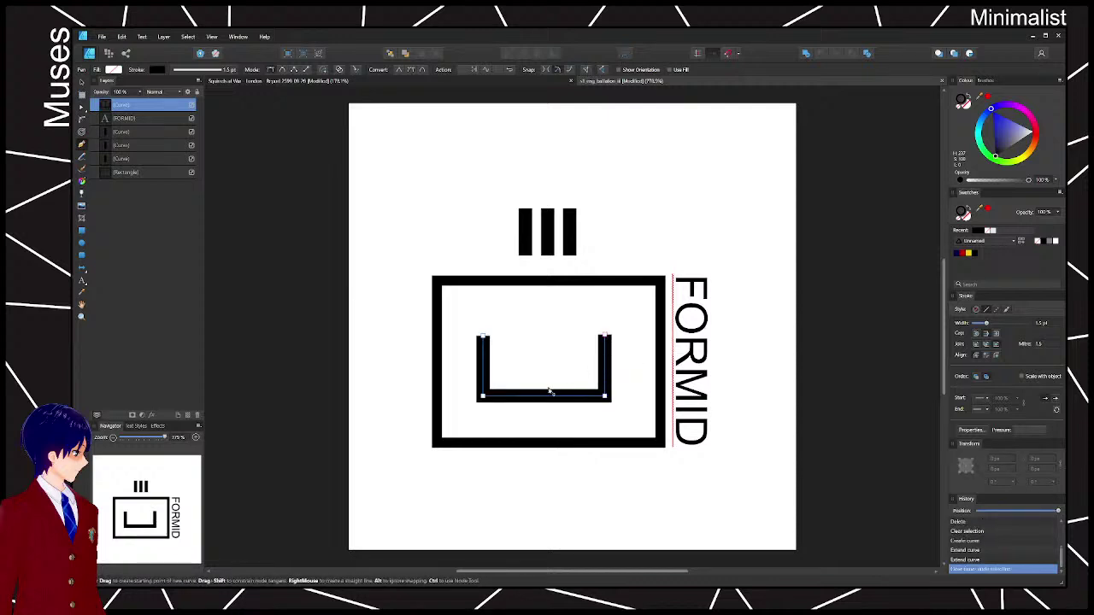
left_click(545, 338)
left_click(544, 396)
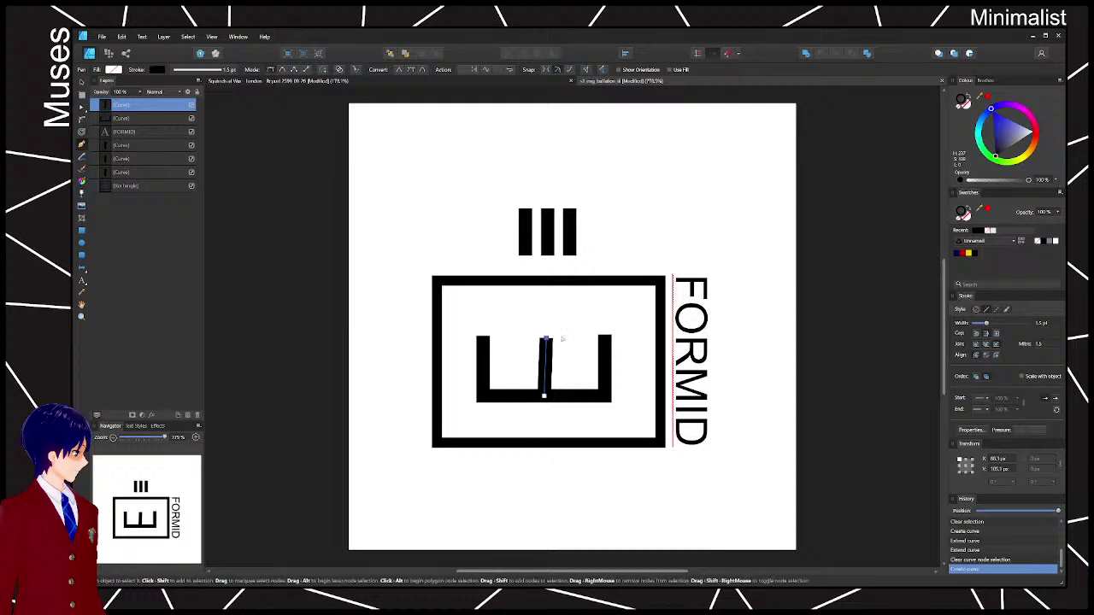
key("ctrl+z")
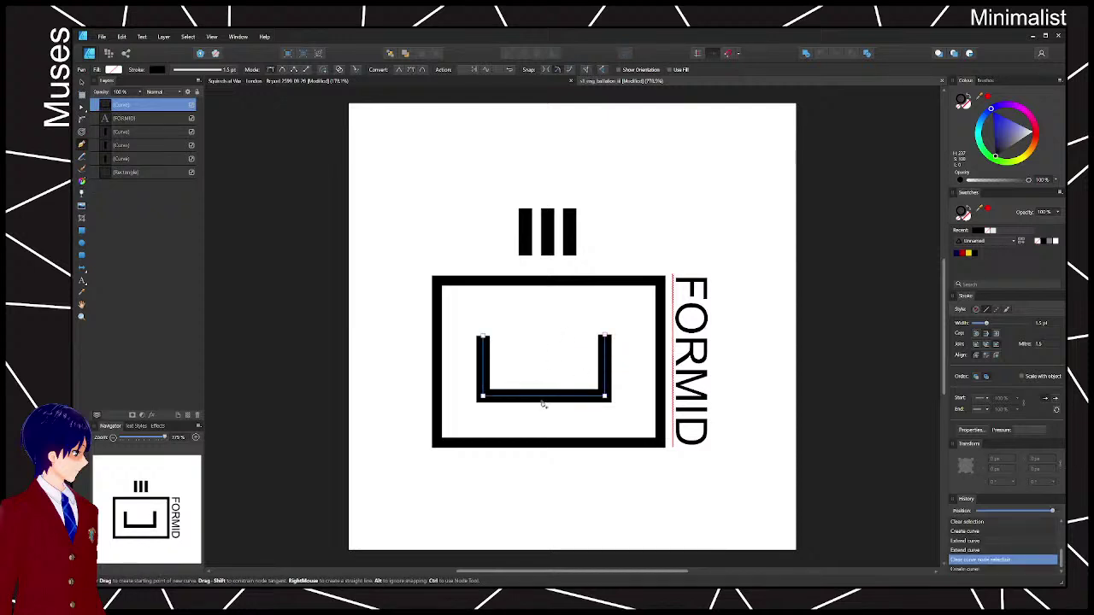
- Draw a vertical middle stroke up from the centre of the U's base and extend it level with the outer strokes
left_click(544, 396)
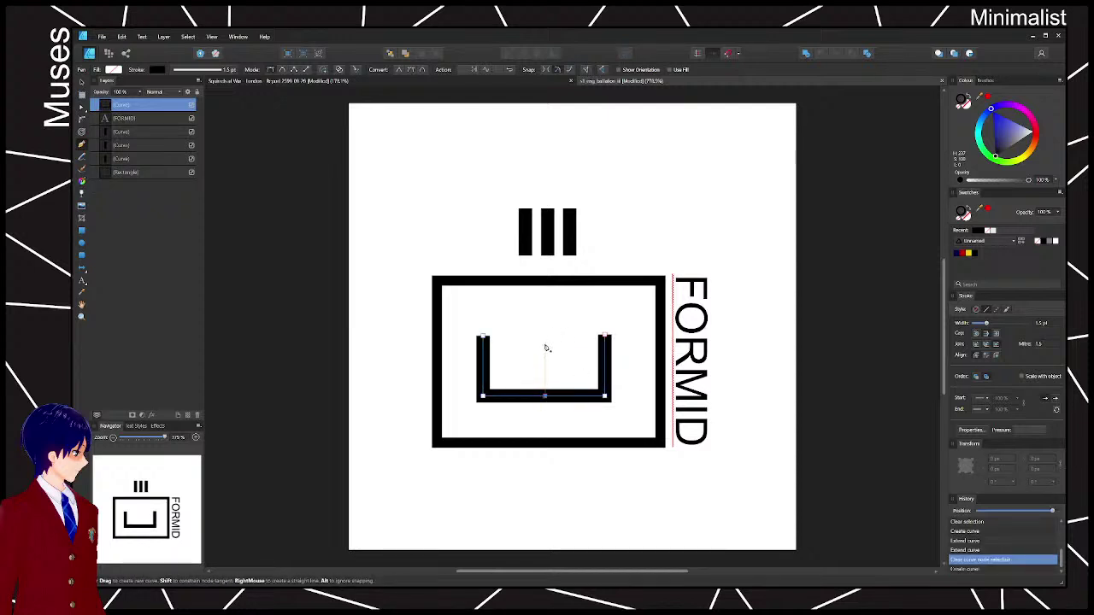
left_click(545, 342)
key("a")
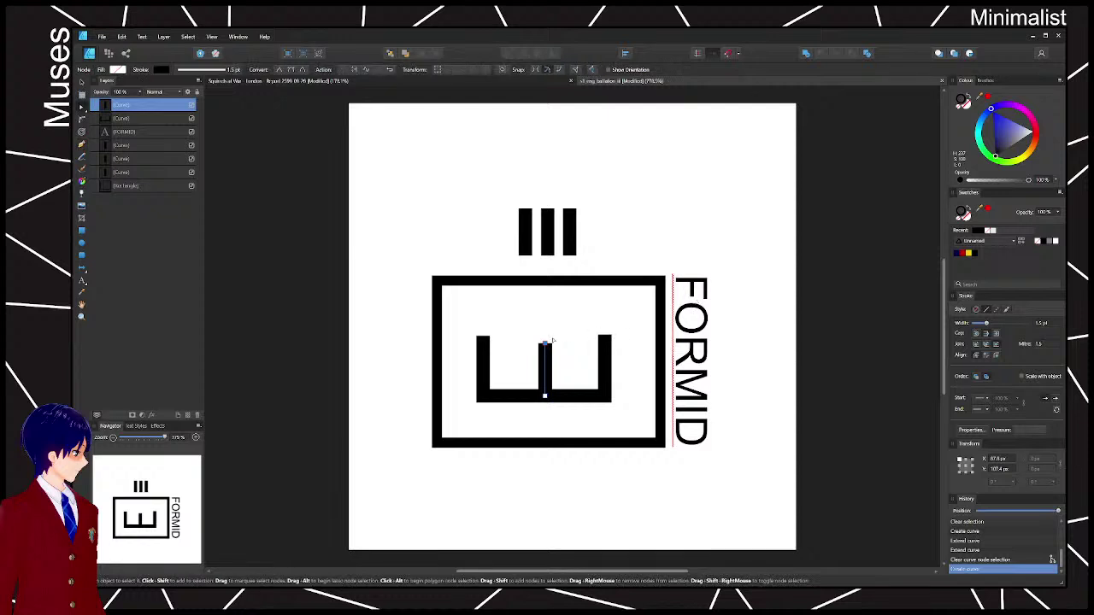
left_click_drag(545, 342, 545, 335)
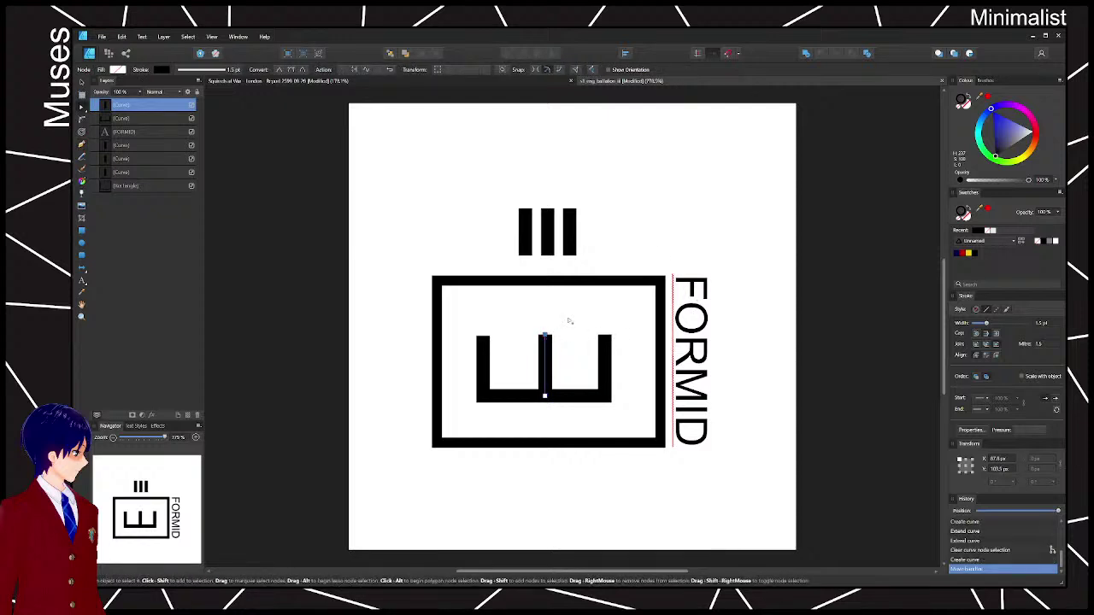
left_click(715, 219)
key("v")
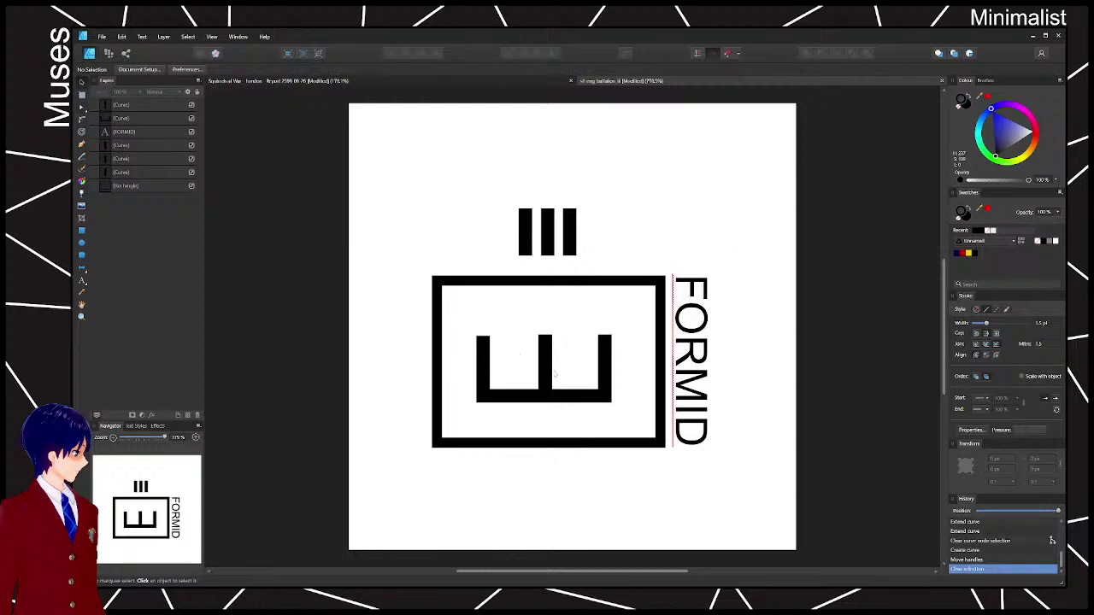
- Adjust the middle stroke's position and centre the whole three-pronged shape horizontally inside the rectangle
left_click(543, 366)
left_click_drag(547, 373, 546, 374)
mouse_move(455, 310)
left_mouse_down()
mouse_move(524, 363)
mouse_move(652, 421)
left_mouse_up()
left_click_drag(590, 394, 596, 394)
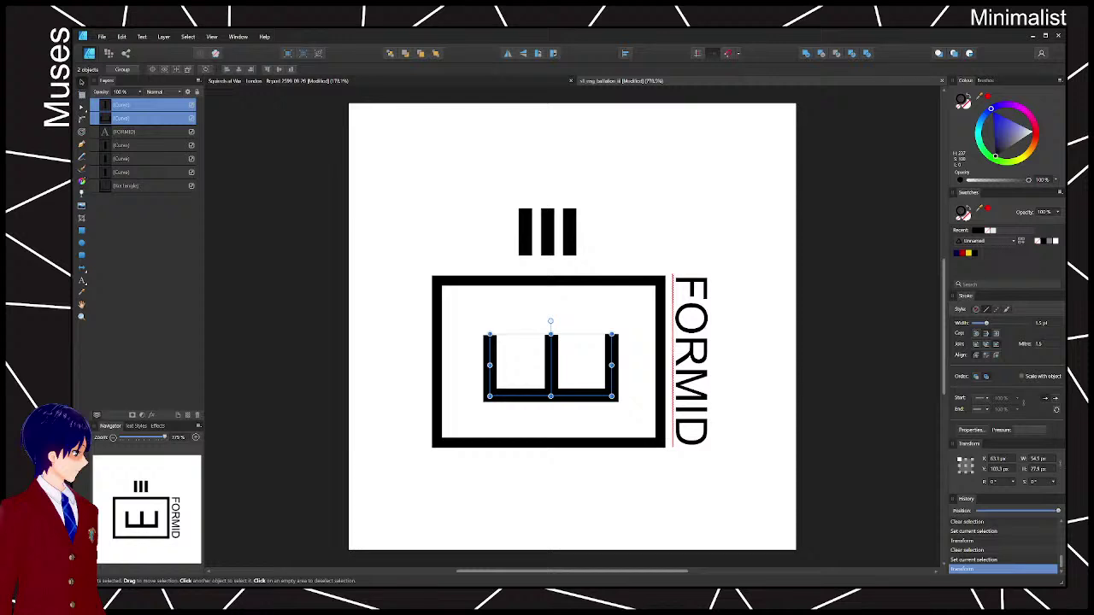
left_click(818, 384)
- Flip the three-pronged engineer symbol vertically, nudge it into the centre of the frame, and close the symbol document
left_click_drag(461, 304, 646, 439)
left_click(536, 52)
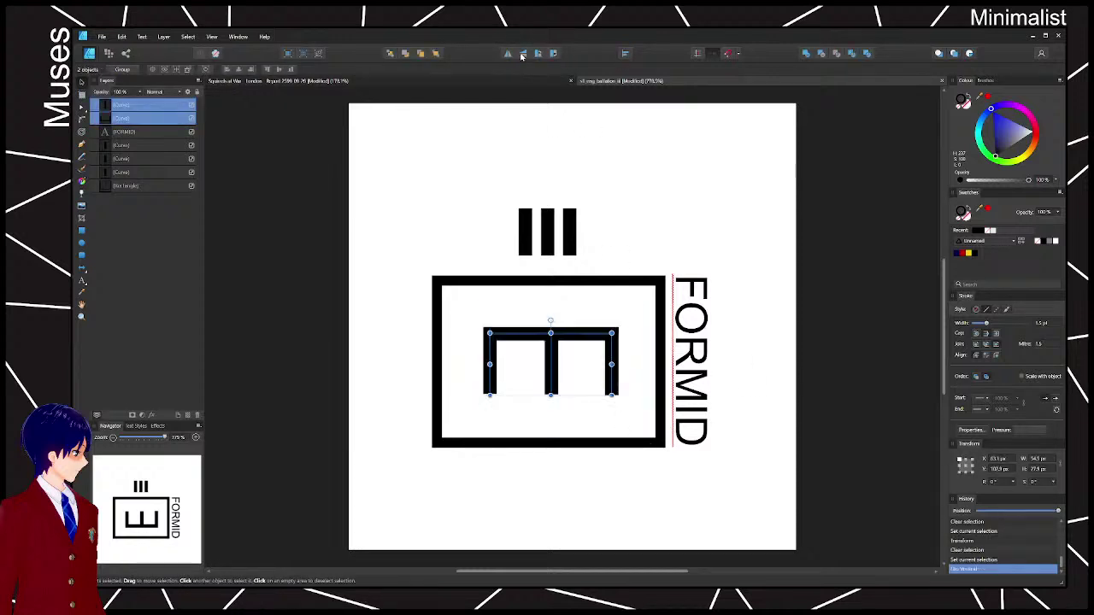
left_click_drag(571, 343, 569, 345)
left_click(743, 262)
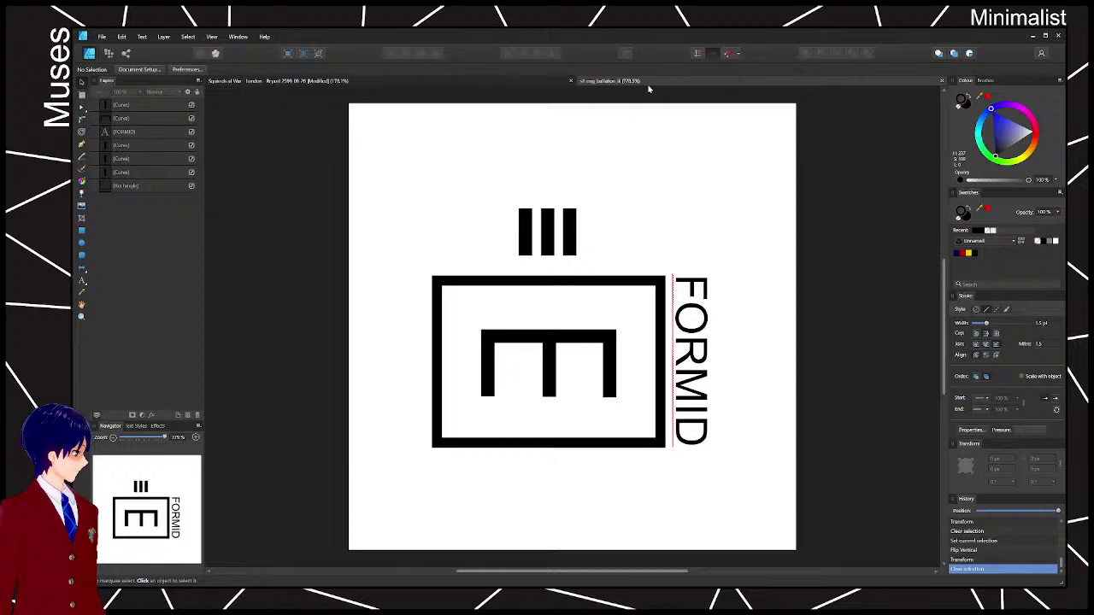
key("ctrl+w")
key("Escape")
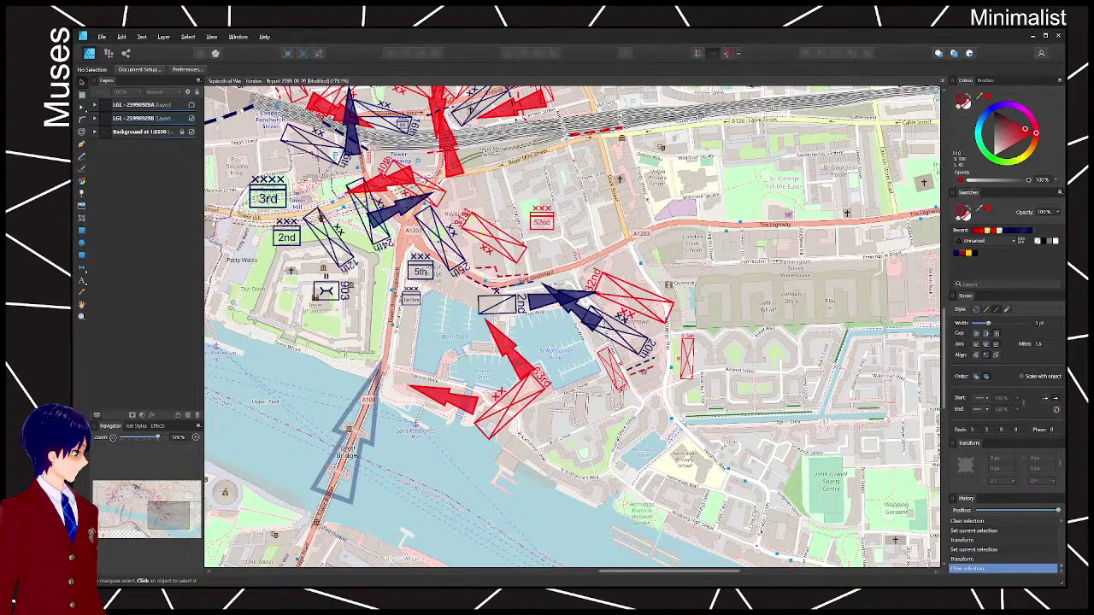
- Embed the engineer regiment symbol file on the map beside the A1203 junction above the 32nd division
left_click_drag(980, 152, 615, 238)
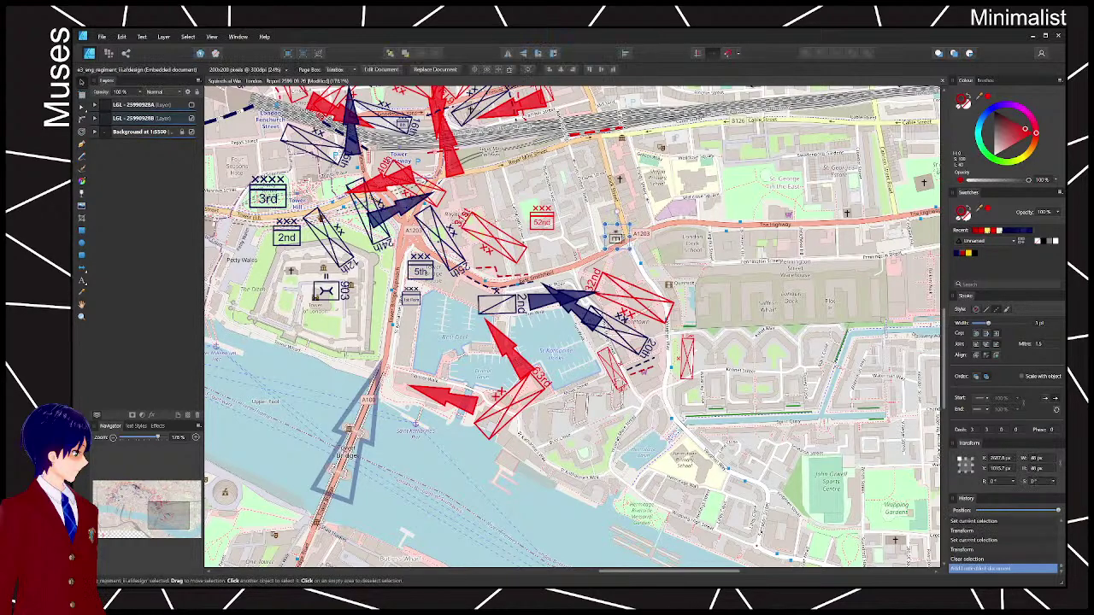
scroll(613, 237, "up", 5)
left_click(620, 240)
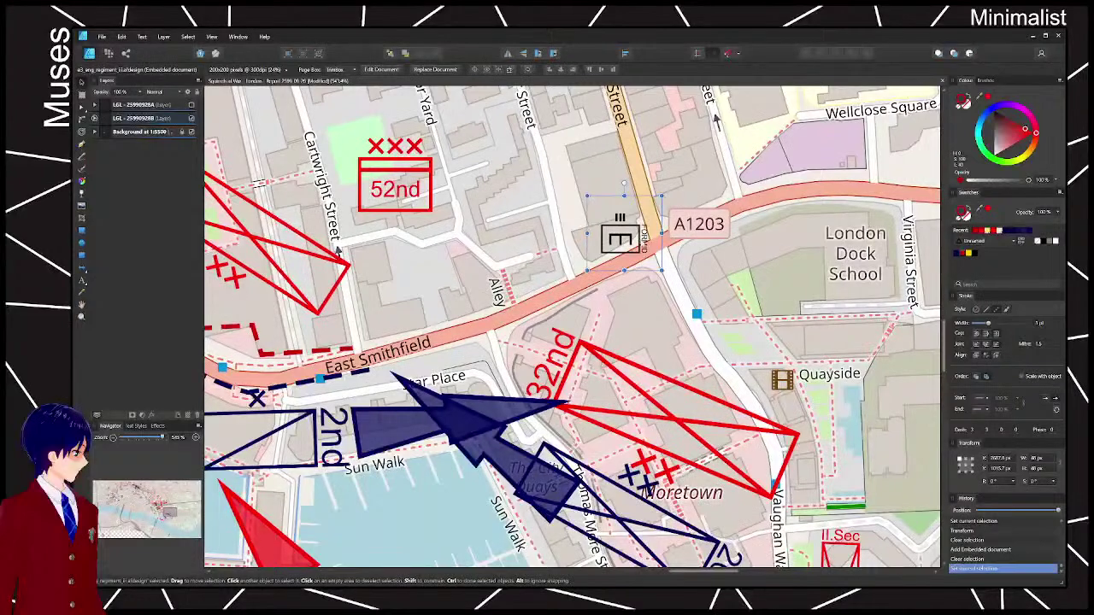
- In the embedded regiment symbol, replace the FORMID label with E300 and enlarge it to the full height of the frame
double_click(643, 245)
left_click(696, 323)
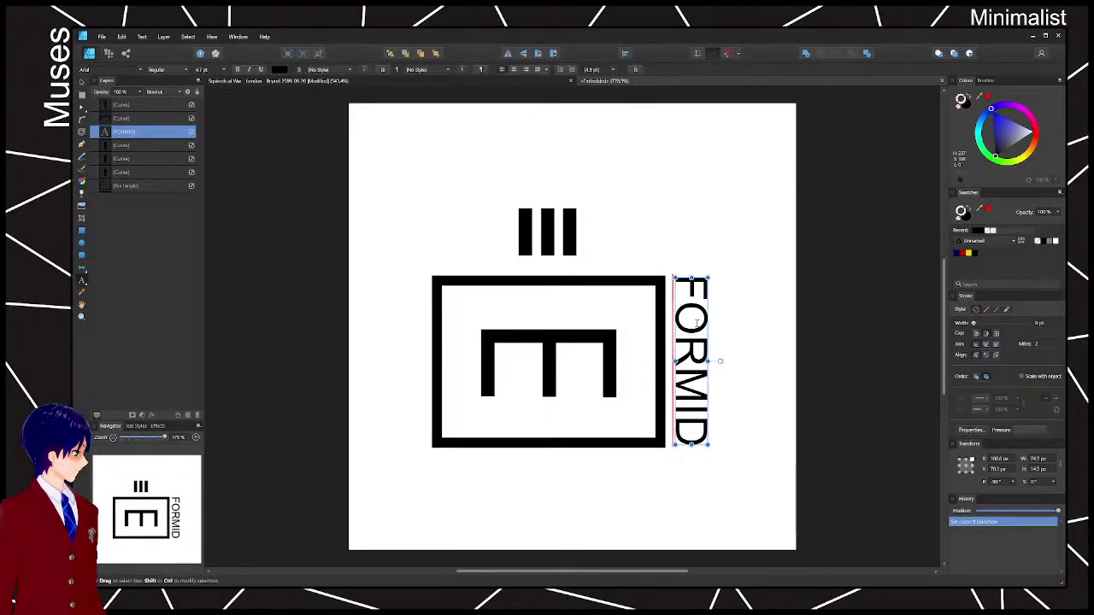
key("ctrl+a")
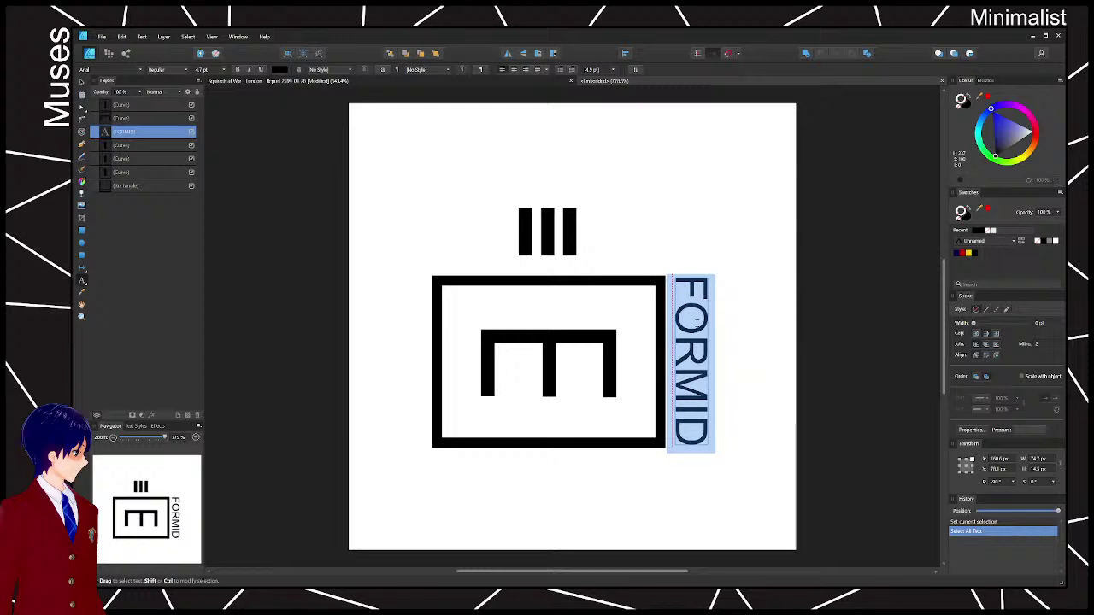
type("m")
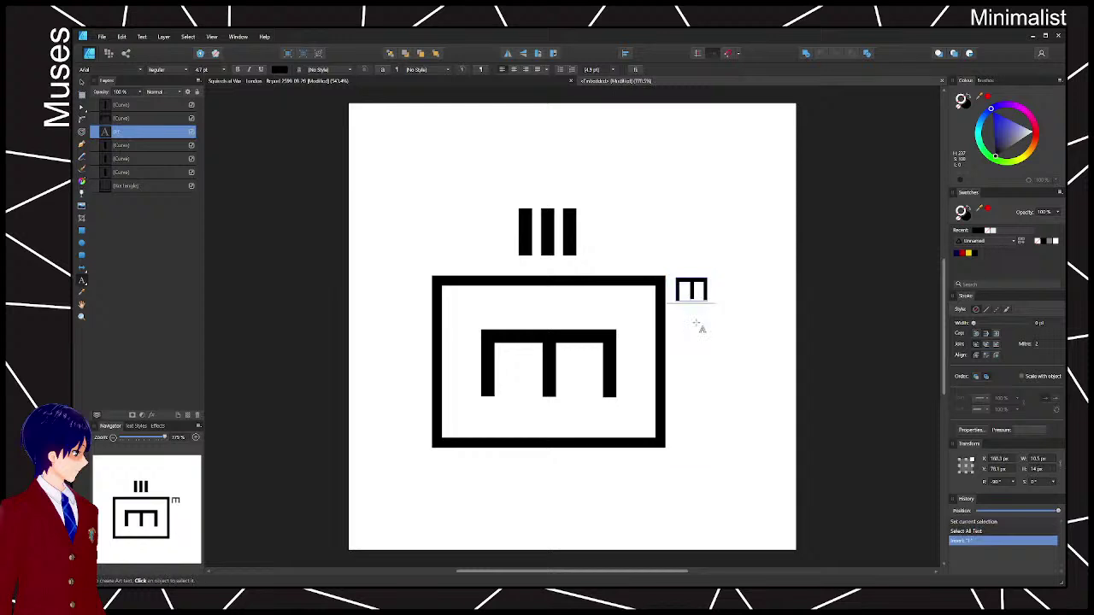
type("32")
key("BackSpace")
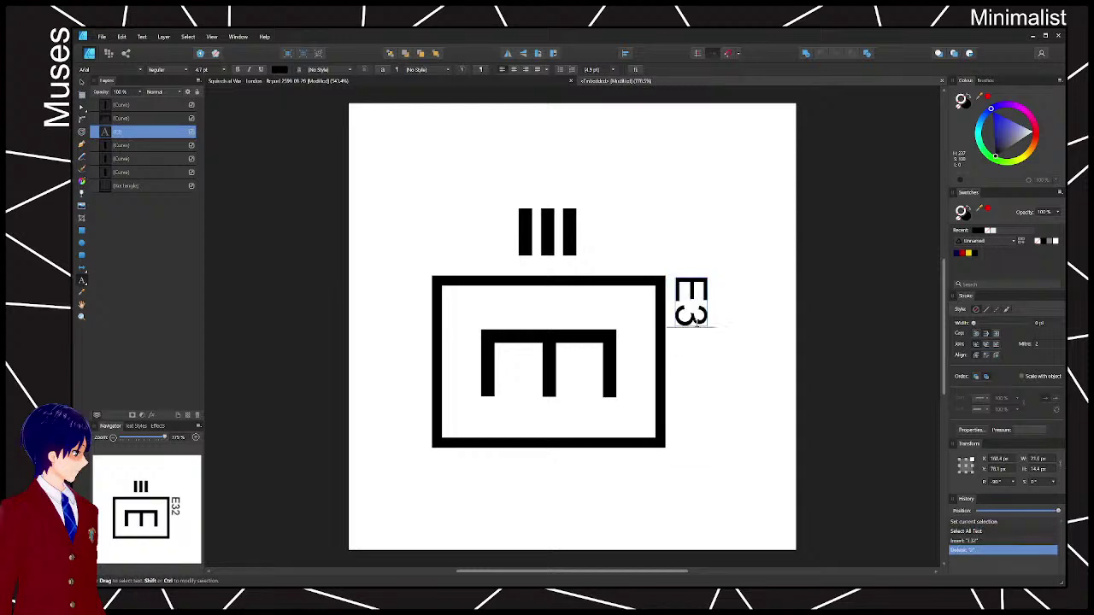
type("00")
key("Escape")
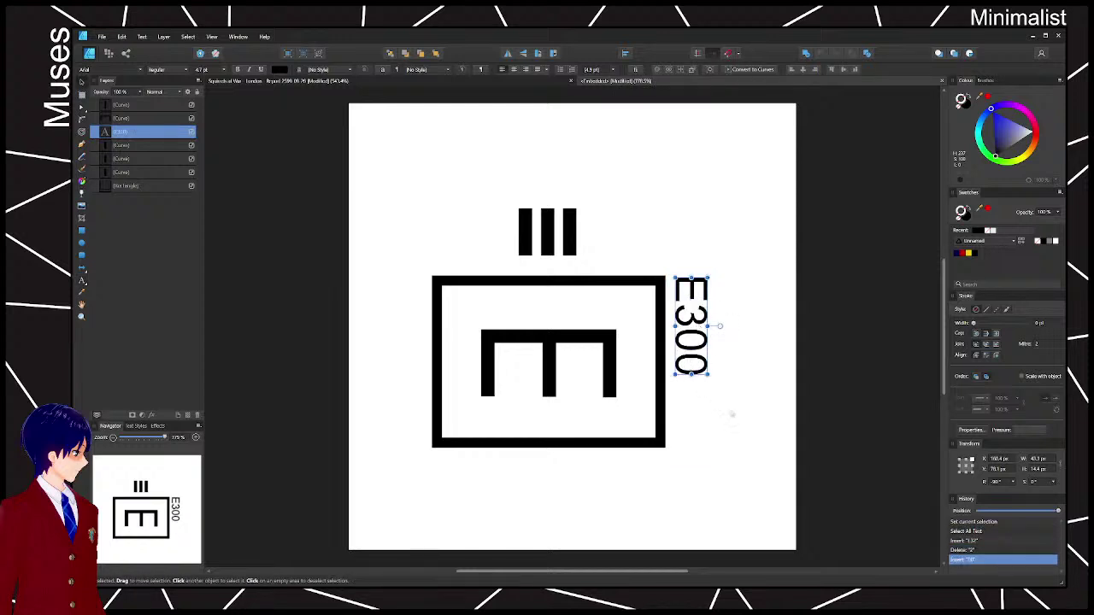
left_click_drag(708, 373, 771, 430)
left_click(883, 391)
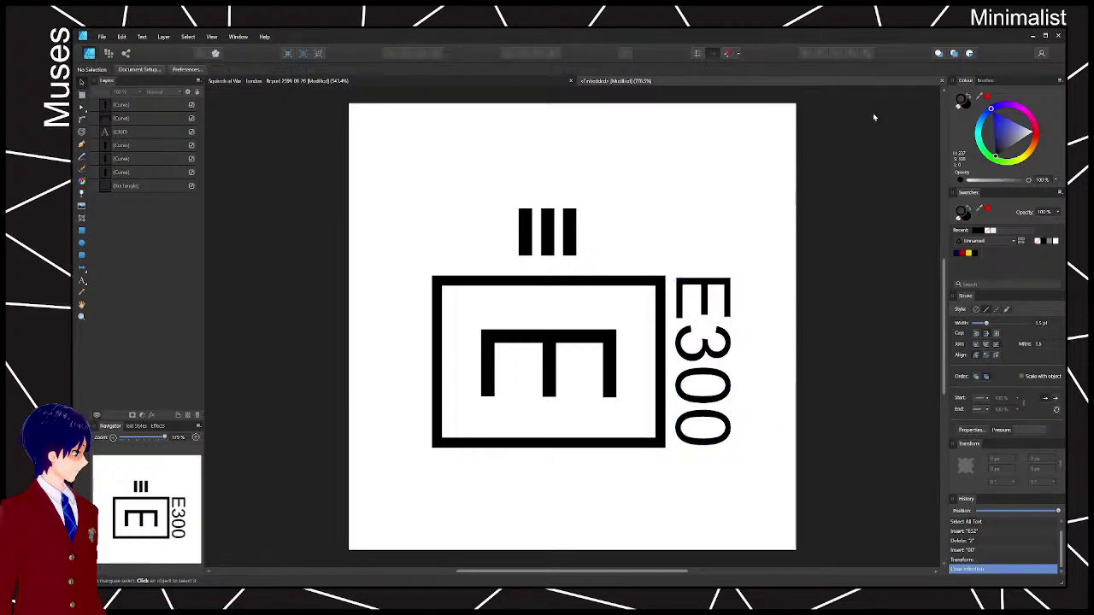
- Fill the E300 label in the embedded engineer regiment symbol with dark red
key("ctrl+Tab")
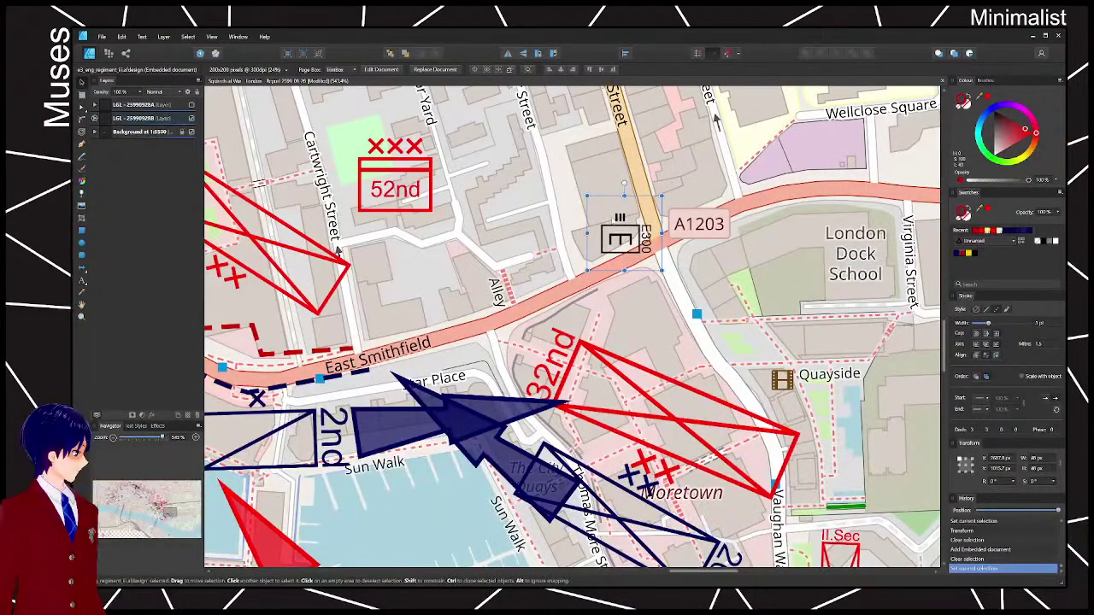
double_click(615, 223)
key("ctrl+a")
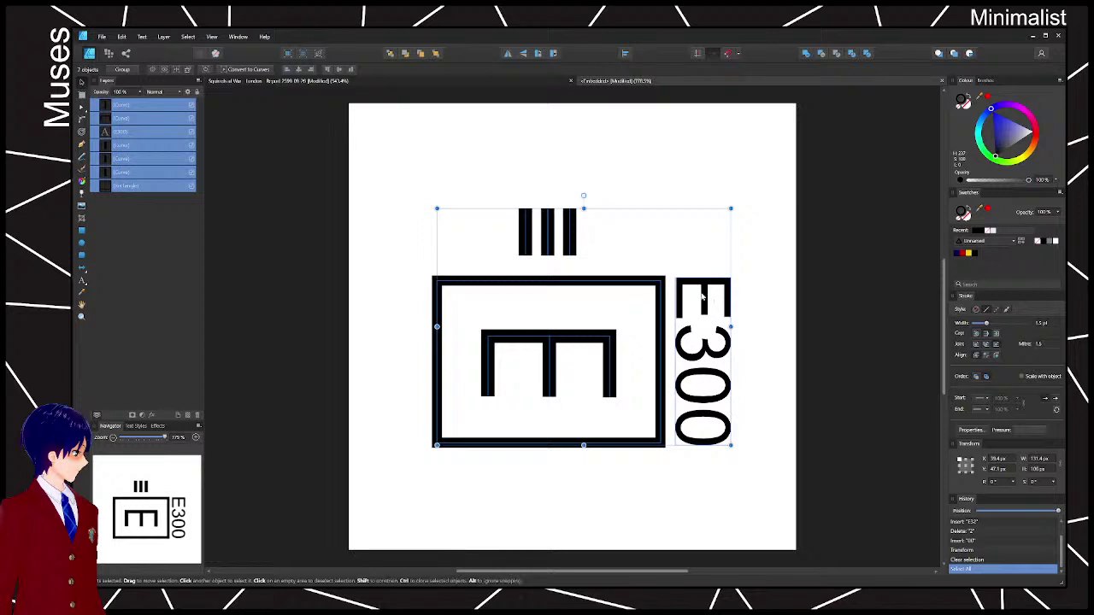
key("ctrl+d")
left_click(713, 314)
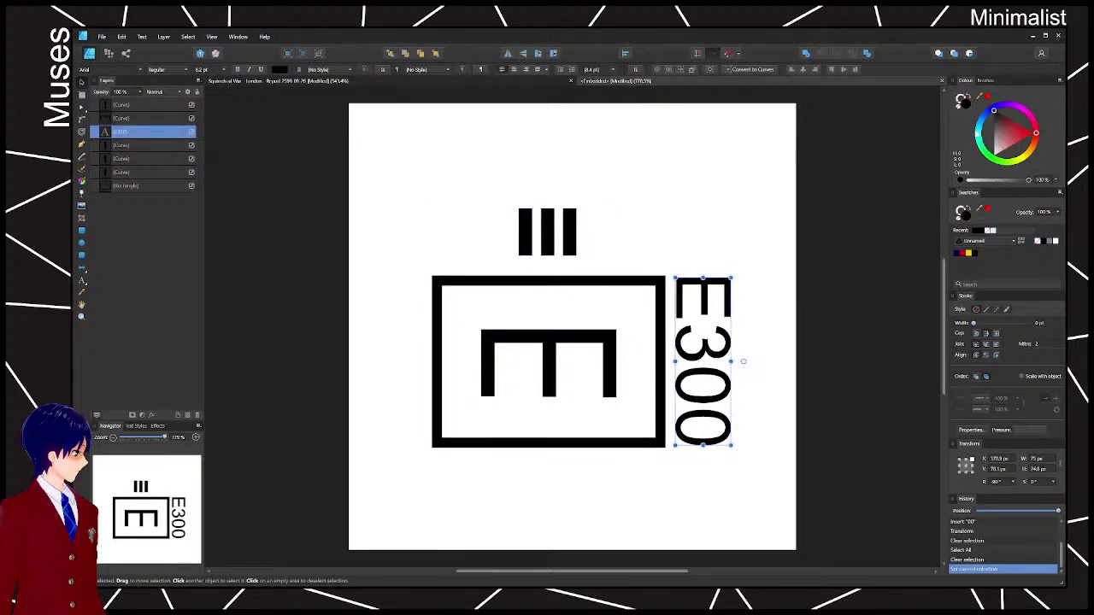
left_click(962, 253)
key("ctrl+d")
- Recolour the symbol's frame, three bars and three-pronged shape strokes dark red, and close the embedded symbol
left_click_drag(379, 173, 676, 480)
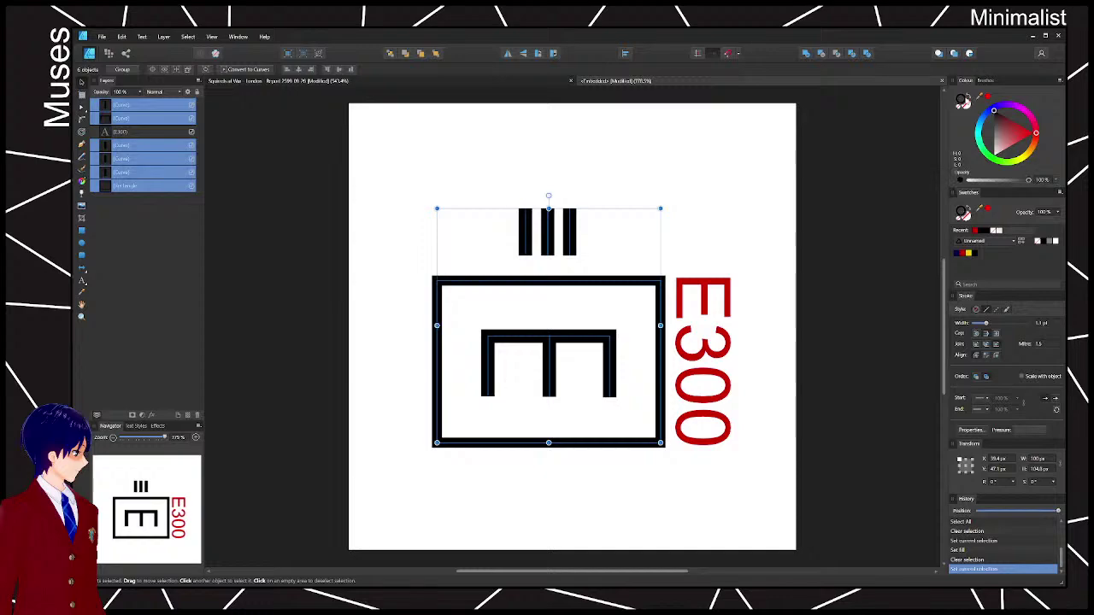
left_click(975, 231)
key("ctrl+d")
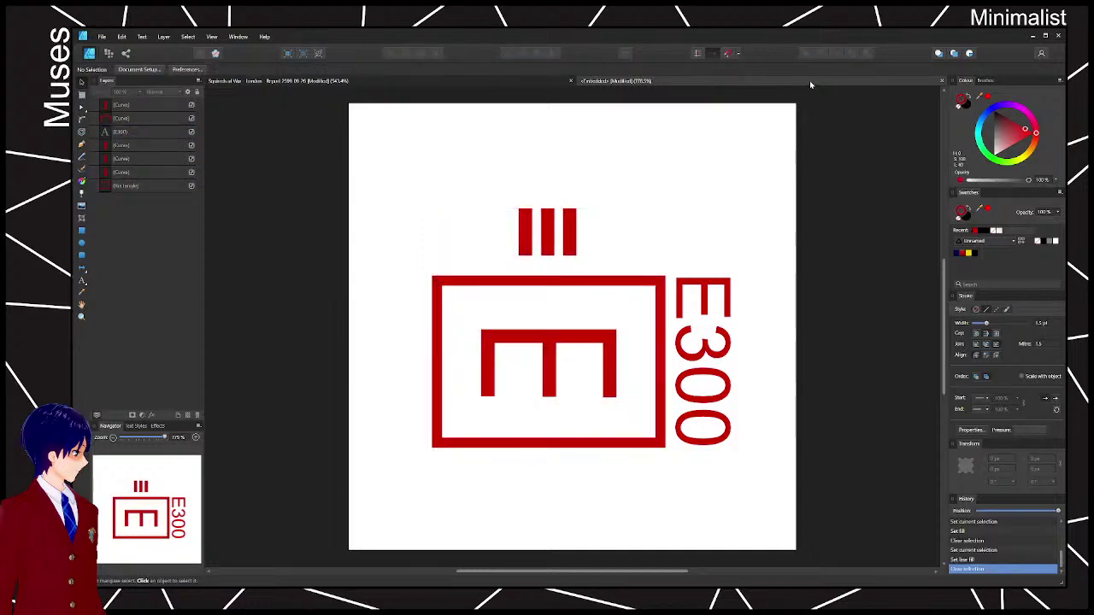
left_click(942, 80)
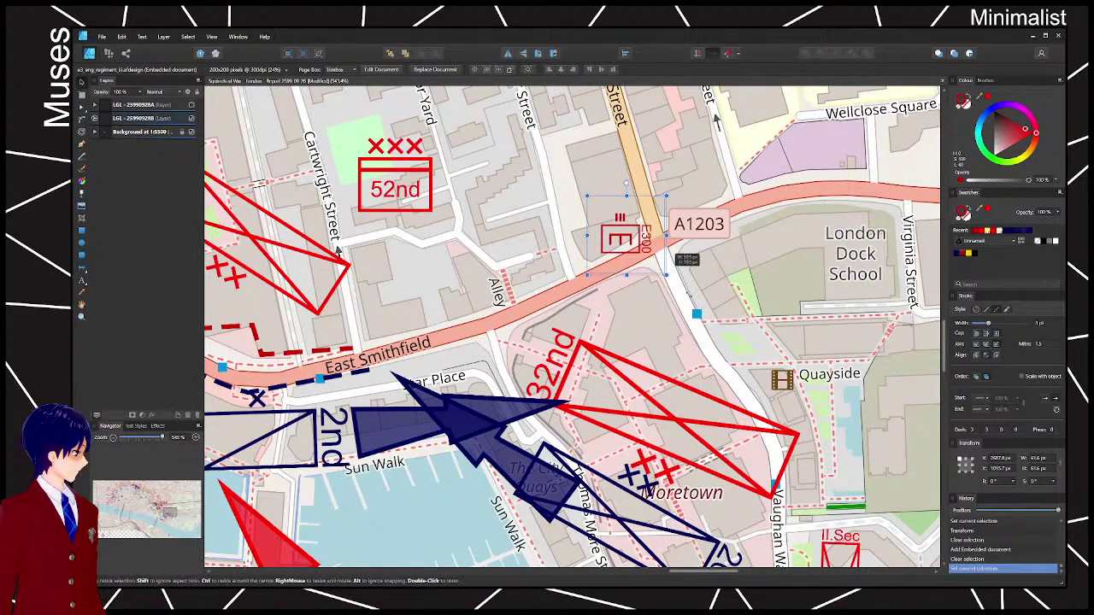
- Enlarge the E300 symbol on the map and place it nearly upright south of the docks, east of the 63rd division
left_click_drag(689, 295, 728, 336)
scroll(760, 310, "down", 4)
left_click_drag(718, 249, 679, 324)
left_click_drag(725, 288, 655, 470)
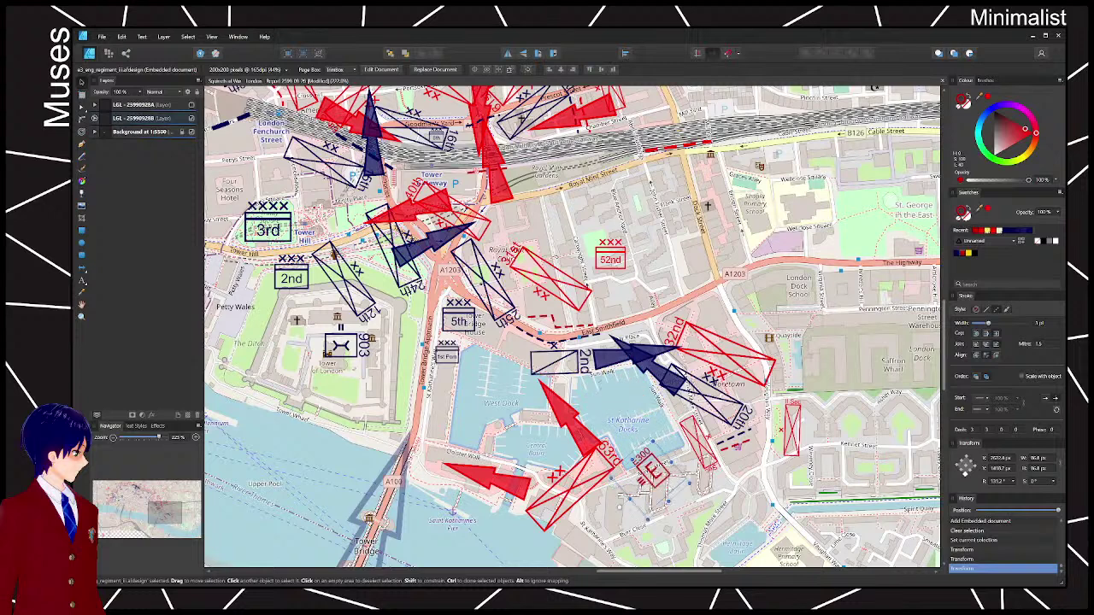
left_click_drag(621, 508, 655, 418)
left_click_drag(653, 481, 633, 405)
key("Escape")
- Duplicate a red movement arrow and place it pointing north from the E300 symbol across the docks
left_click(561, 357)
left_click_drag(560, 357, 621, 360)
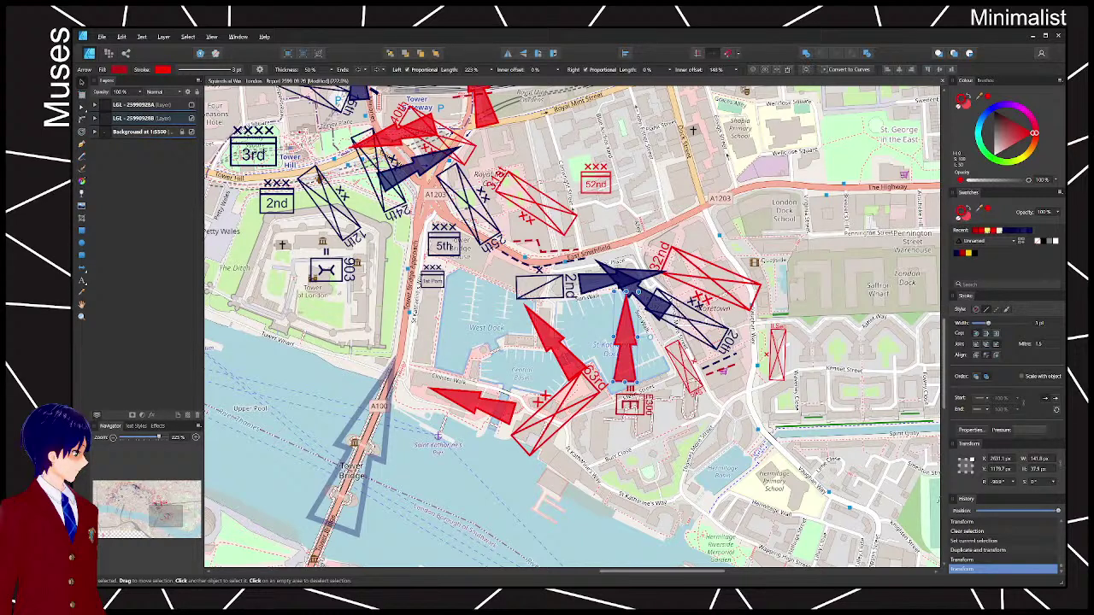
key("ctrl+d")
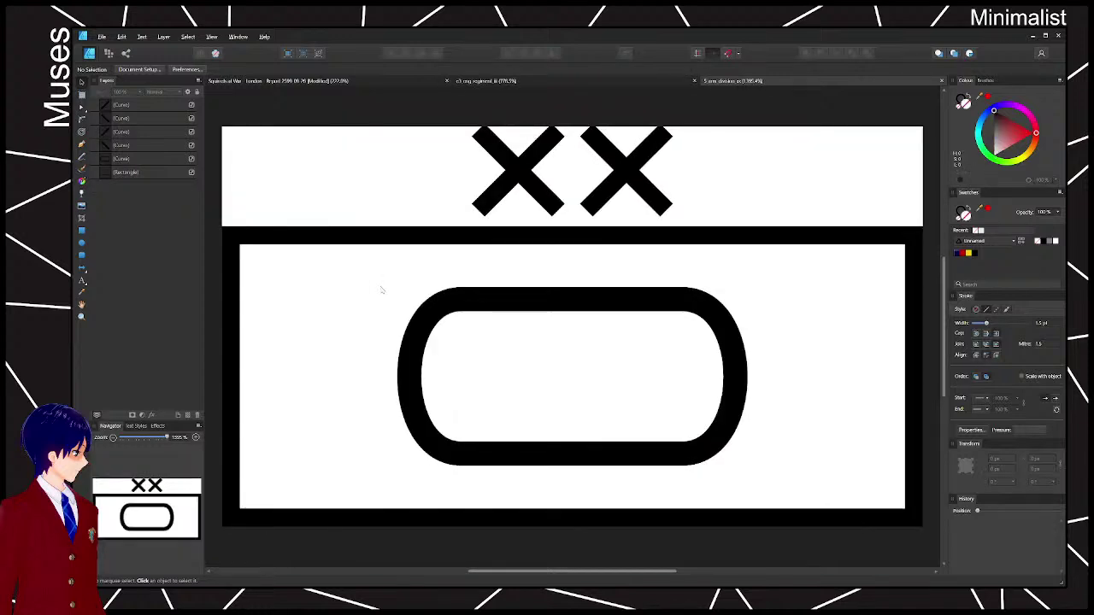
- Copy the armoured division symbol's rounded oval into the engineer regiment file, fit it around the three-pronged shape, and save and close the file
left_click_drag(355, 265, 755, 481)
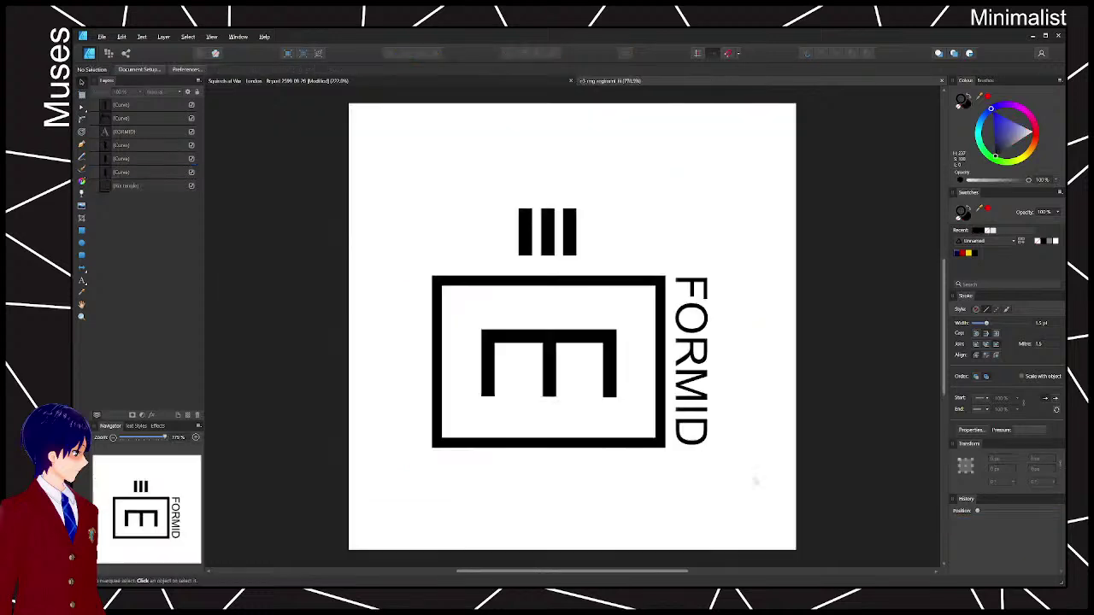
key("ctrl+v")
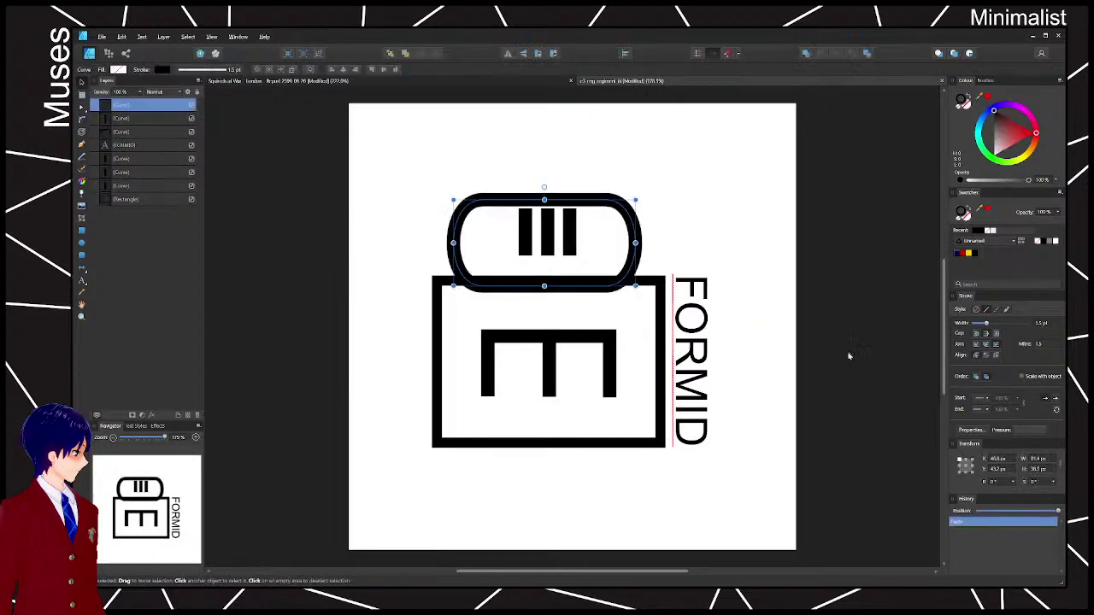
left_click_drag(632, 290, 629, 408)
left_click_drag(550, 406, 608, 417)
left_click(771, 313)
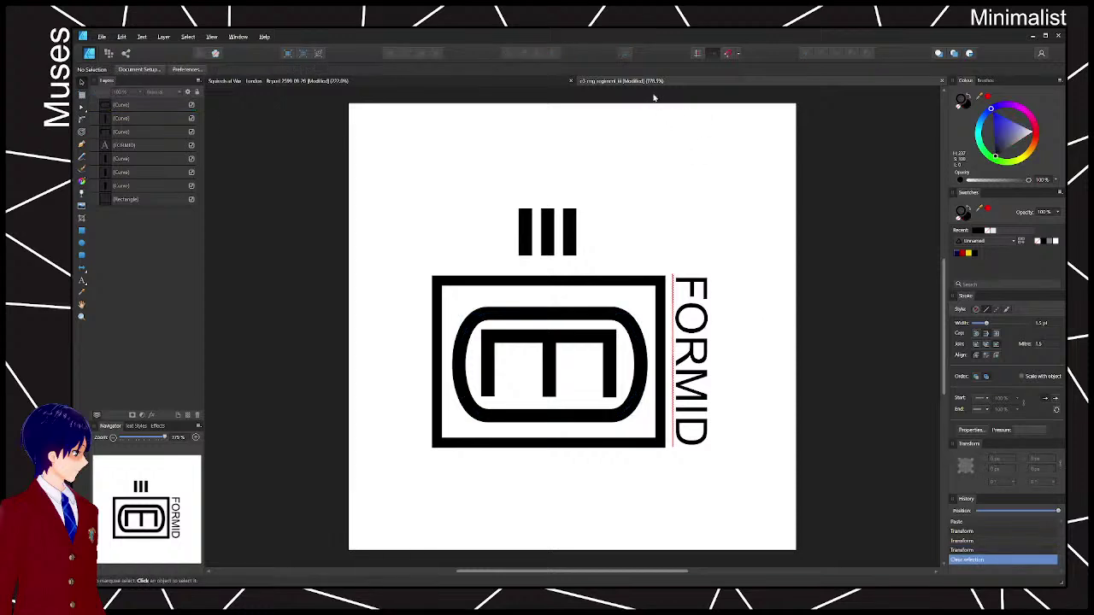
key("ctrl+s")
key("ctrl+w")
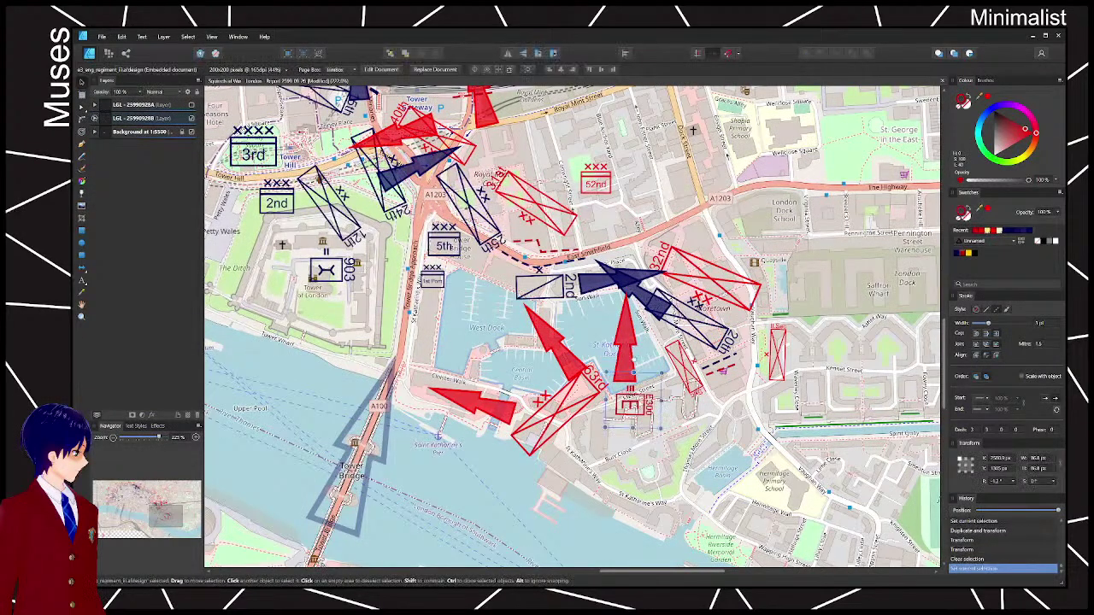
- Replace the E300 symbol on the map by deleting it and embedding the updated engineer regiment file in the same spot
key("Delete")
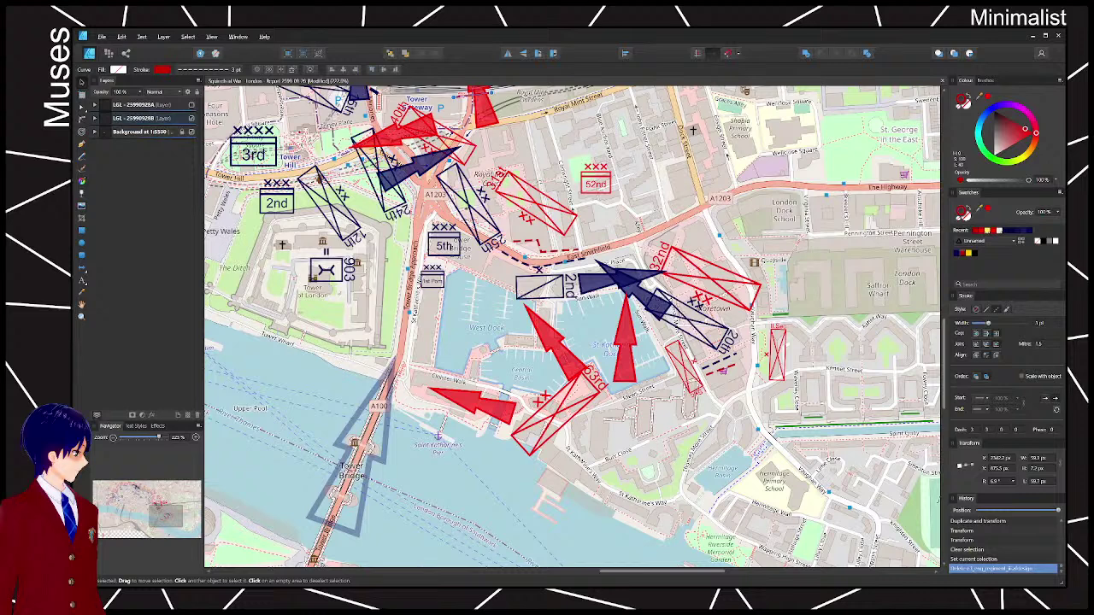
left_click_drag(633, 399, 631, 400)
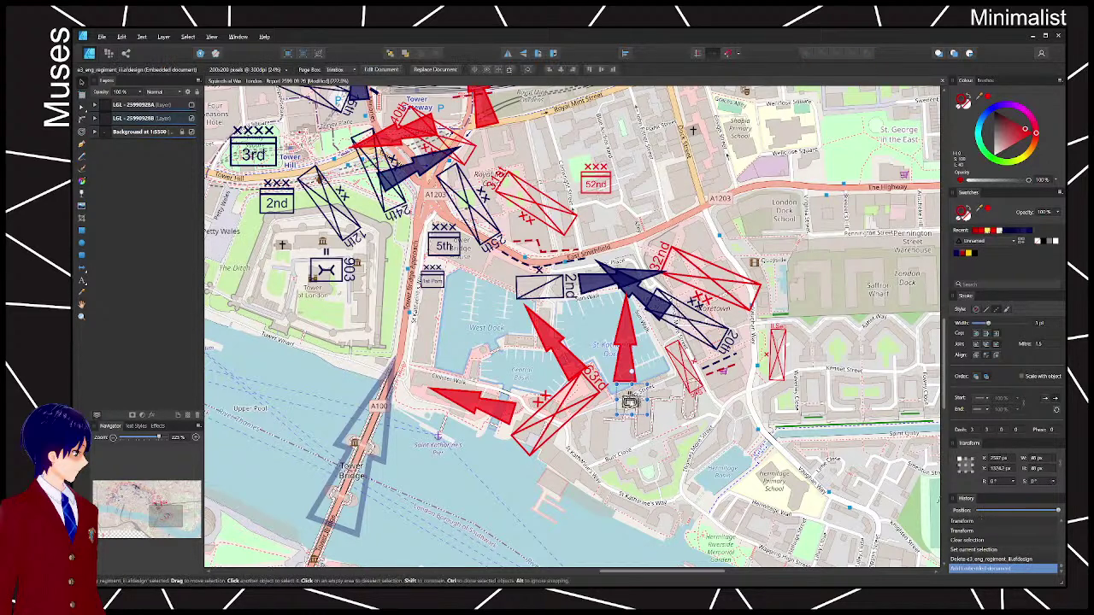
- In the newly embedded regiment symbol, replace the FORMID label with E300 and enlarge it to the full height of the frame
double_click(635, 402)
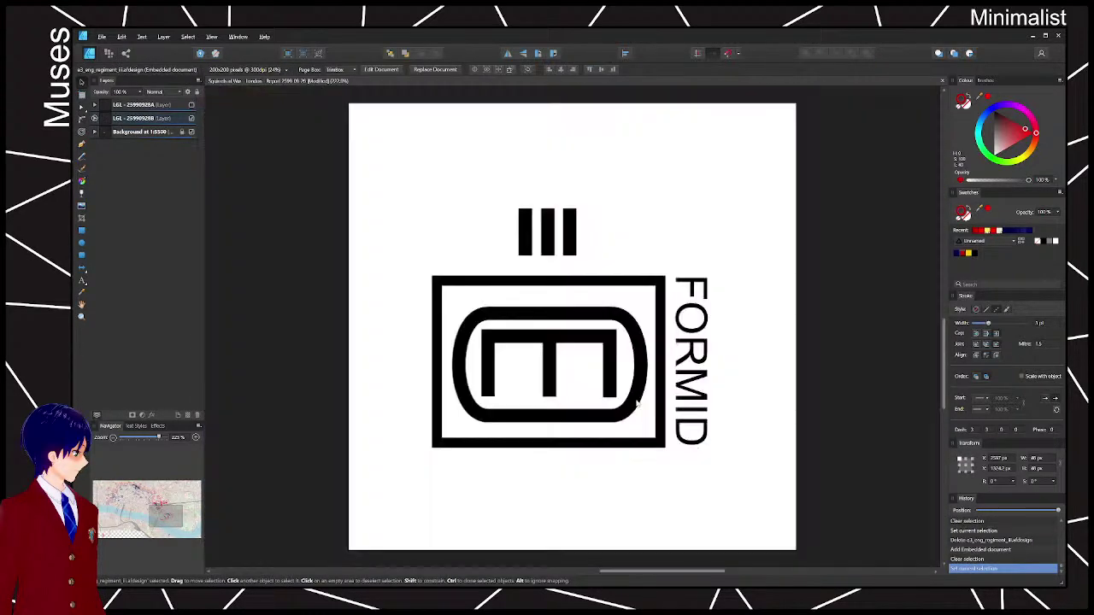
left_click(705, 364)
double_click(703, 363)
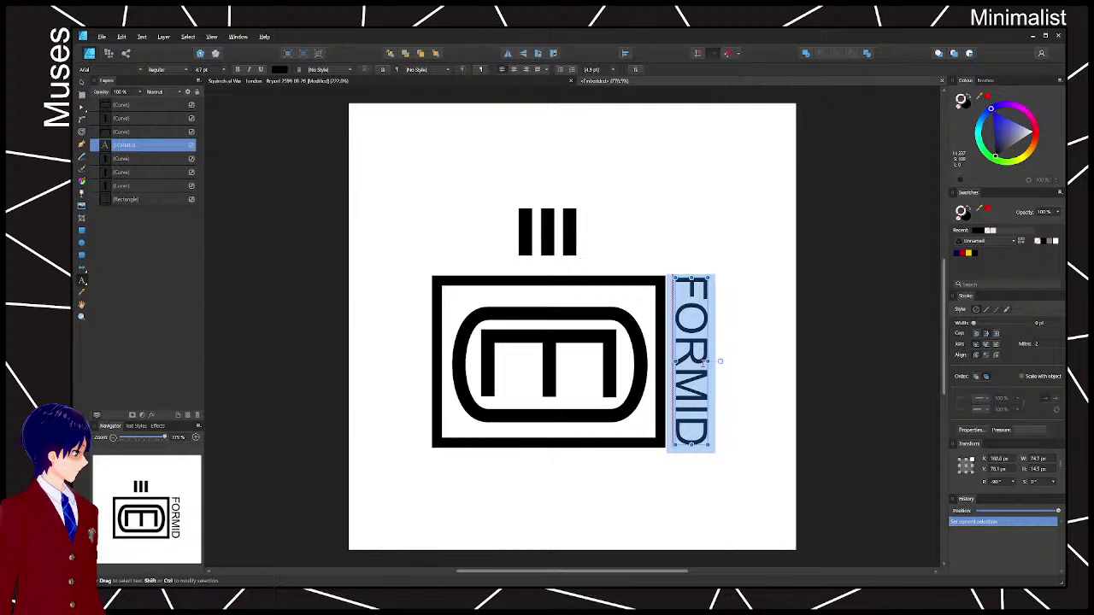
type("E300")
key("Escape")
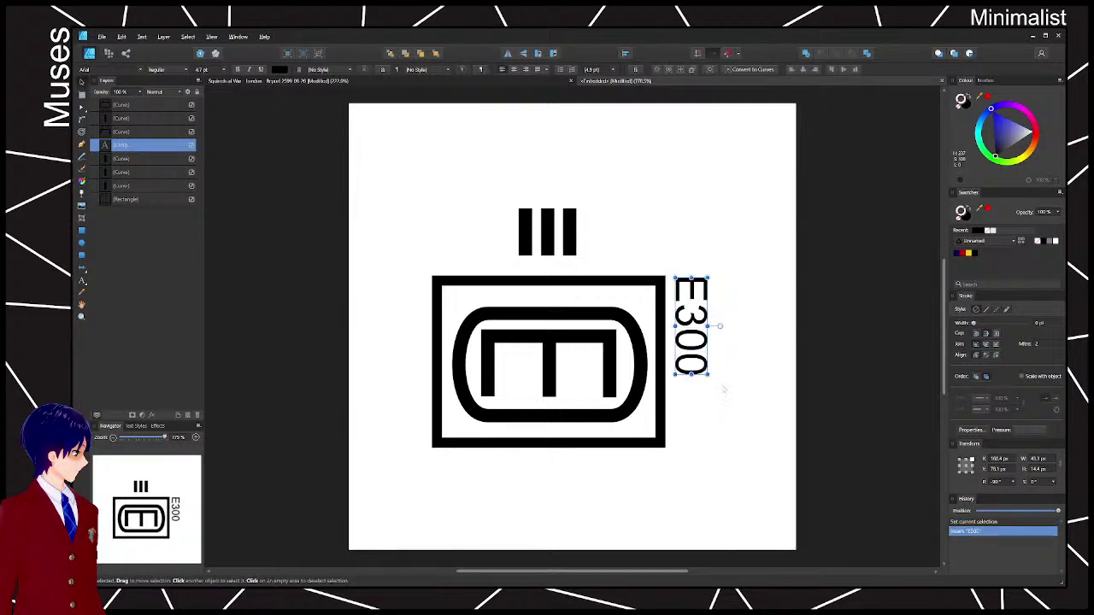
left_click_drag(708, 374, 745, 442)
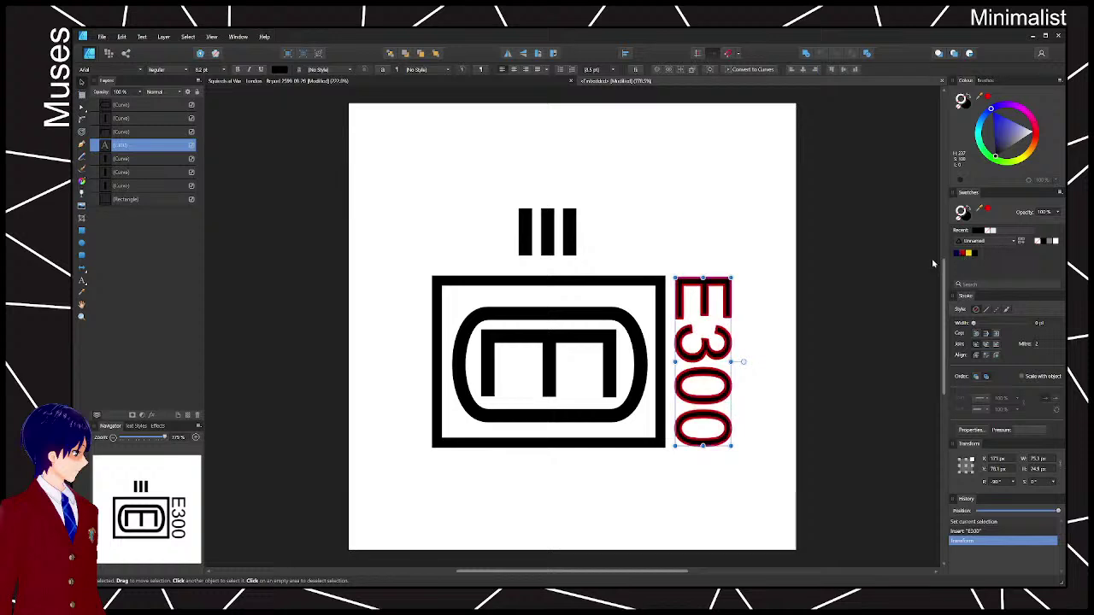
- Colour the E300 label's outline and the strokes of the frame, bars, oval and three-pronged shape dark red
left_click(957, 253)
left_click_drag(396, 164, 684, 487)
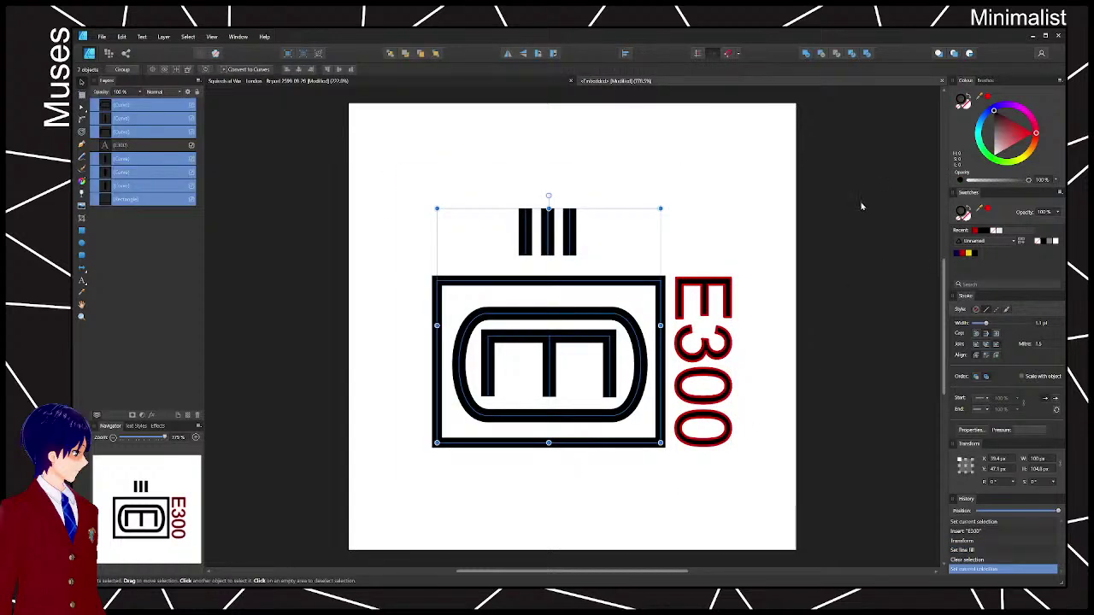
left_click(959, 252)
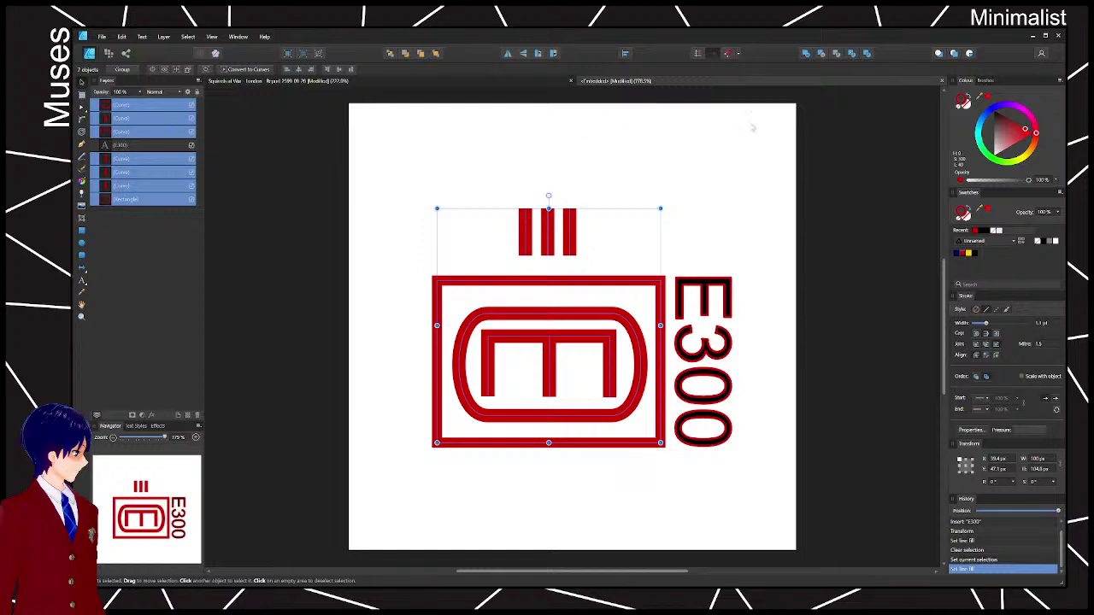
- Remove the E300 label's red outline and fill its letters with dark red
left_click(733, 361)
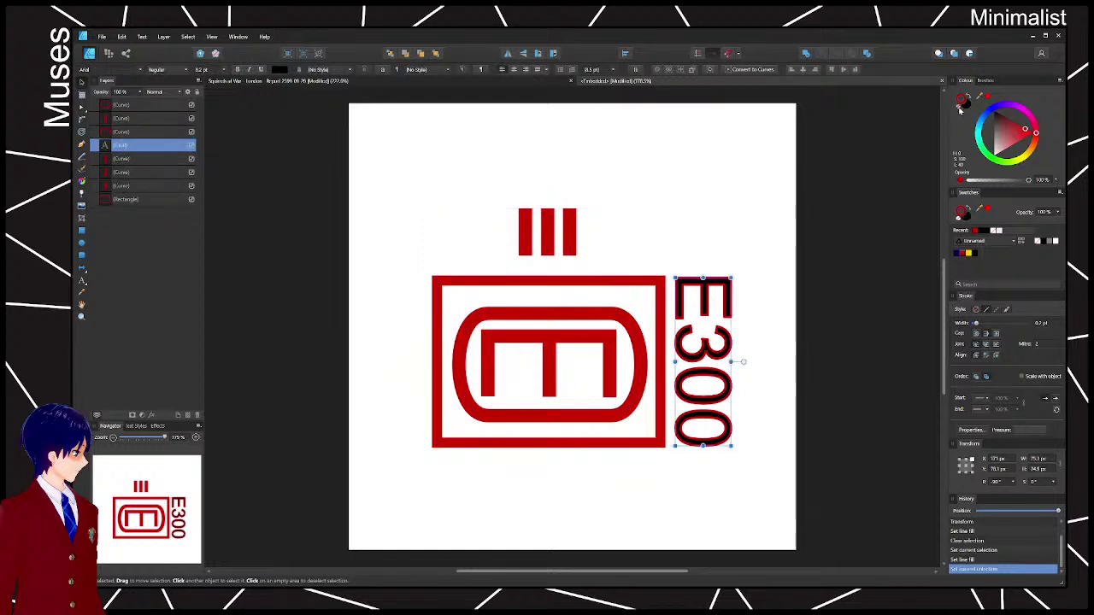
left_click(967, 106)
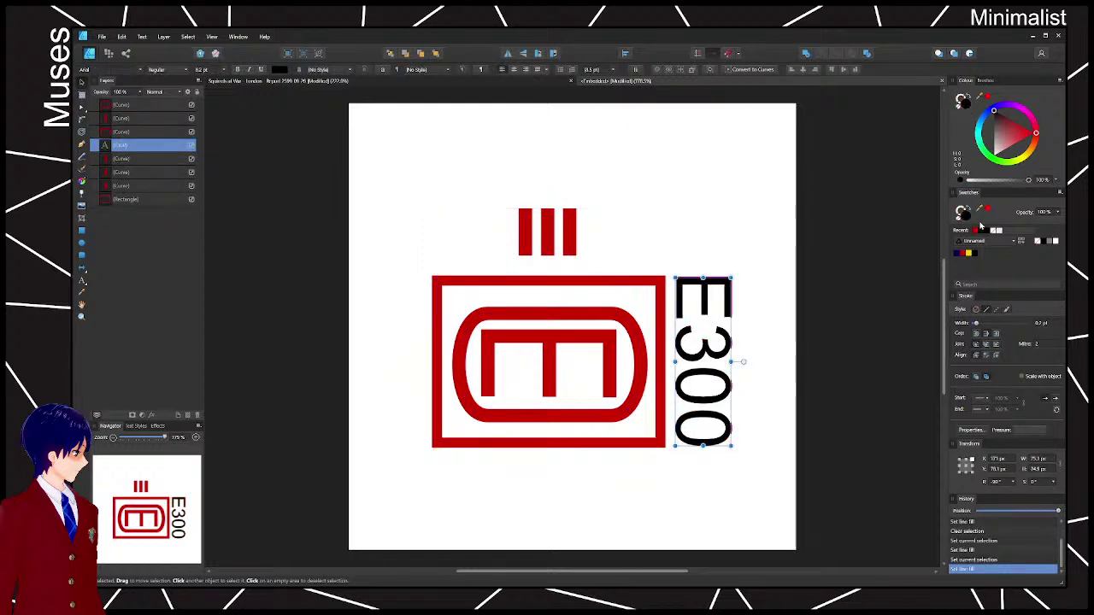
left_click(964, 254)
left_click(795, 279)
- Set the stroke width of the embedded symbol's frame, bars, oval and three-pronged shape to 1 pt
left_click_drag(371, 135, 695, 450)
left_click(1050, 324)
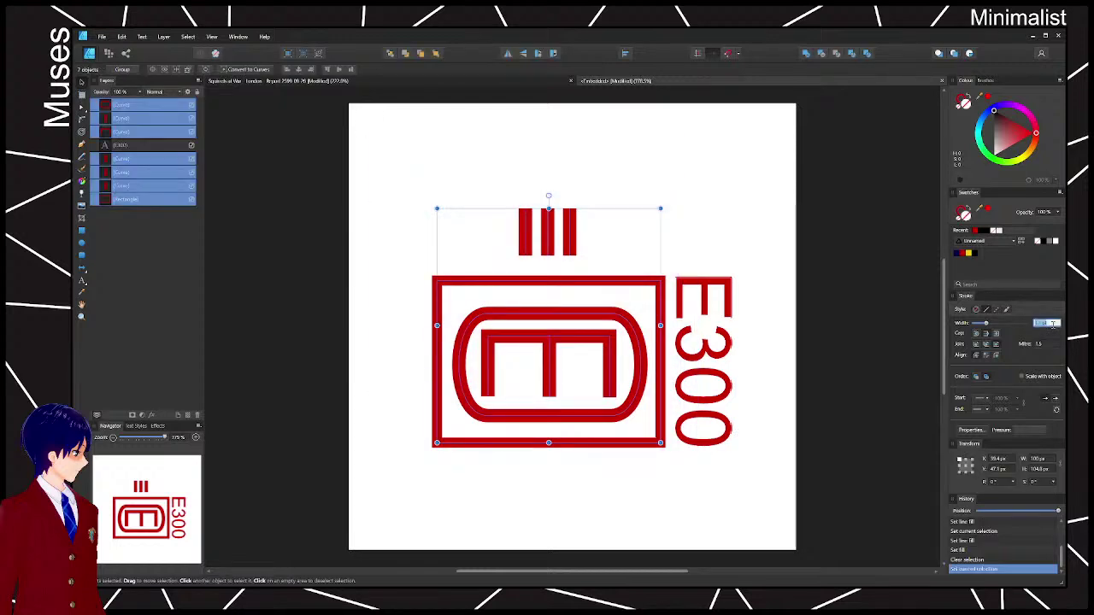
type("1")
key("Return")
left_click(837, 238)
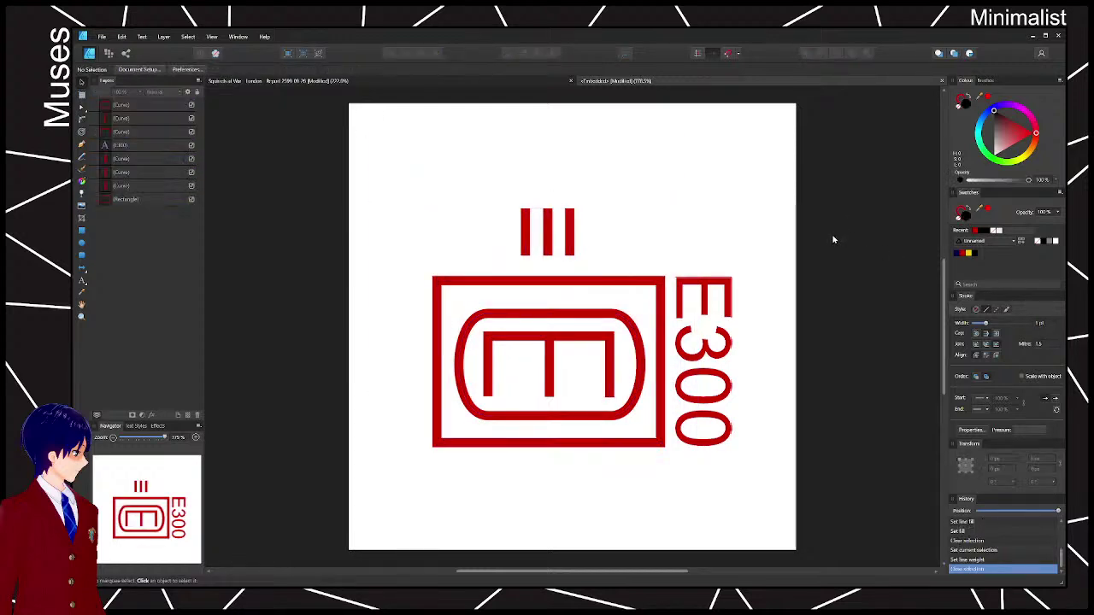
- Close the embedded symbol, then enlarge it on the map and position it below the new arrow, east of the 63rd division
left_click(704, 291)
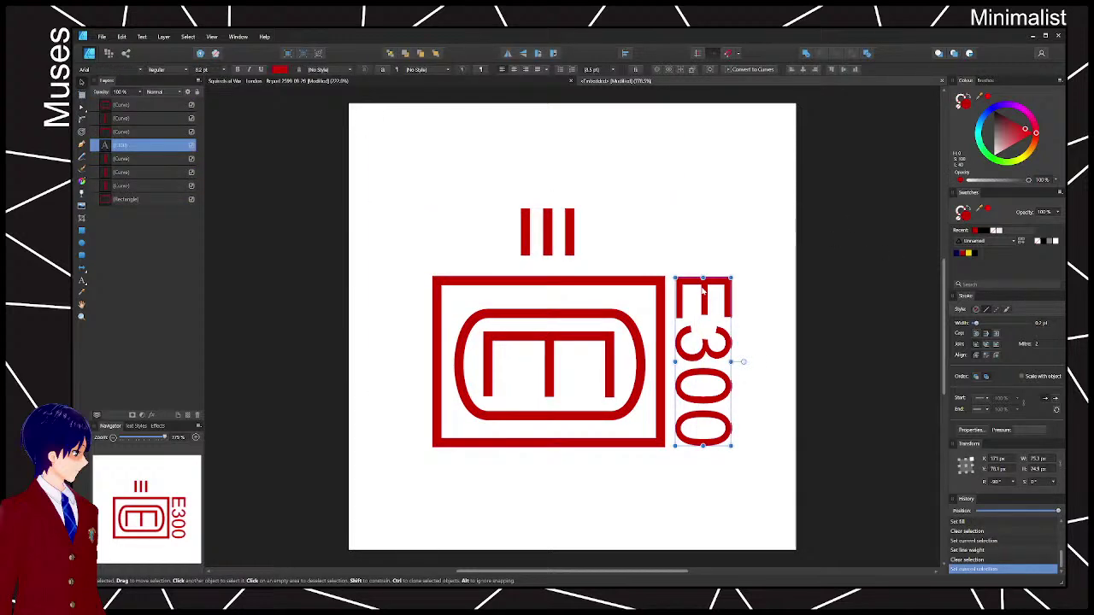
left_click(648, 82)
left_click_drag(646, 385, 686, 346)
left_click_drag(639, 404, 639, 437)
left_click(718, 442)
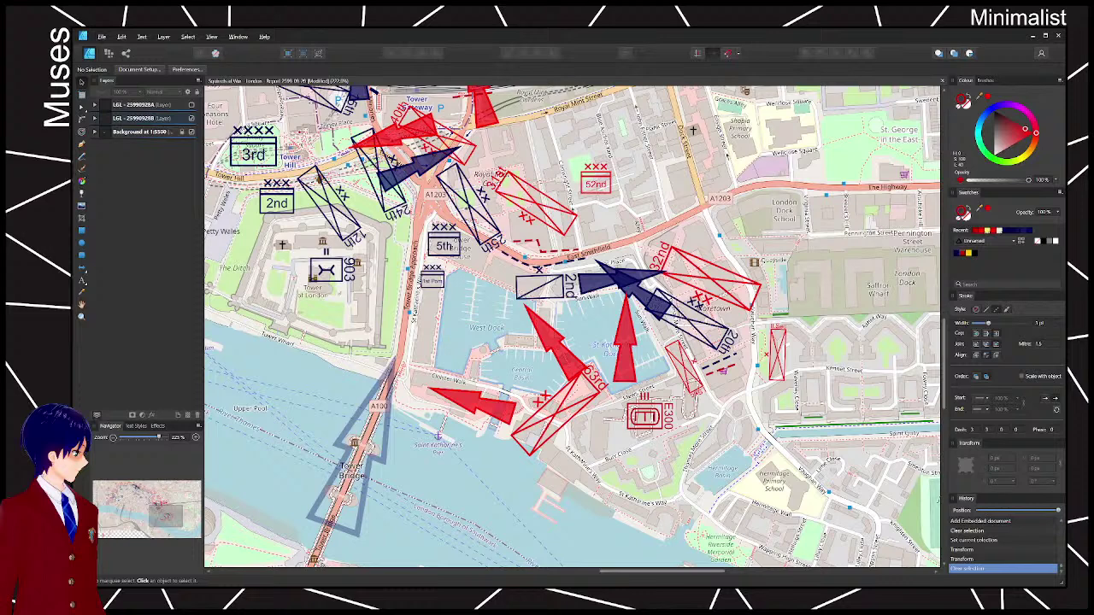
- In the engineer regiment symbol file, shrink the oval with its three-pronged shape and set the stroke width of all lines to 1 pt
double_click(645, 416)
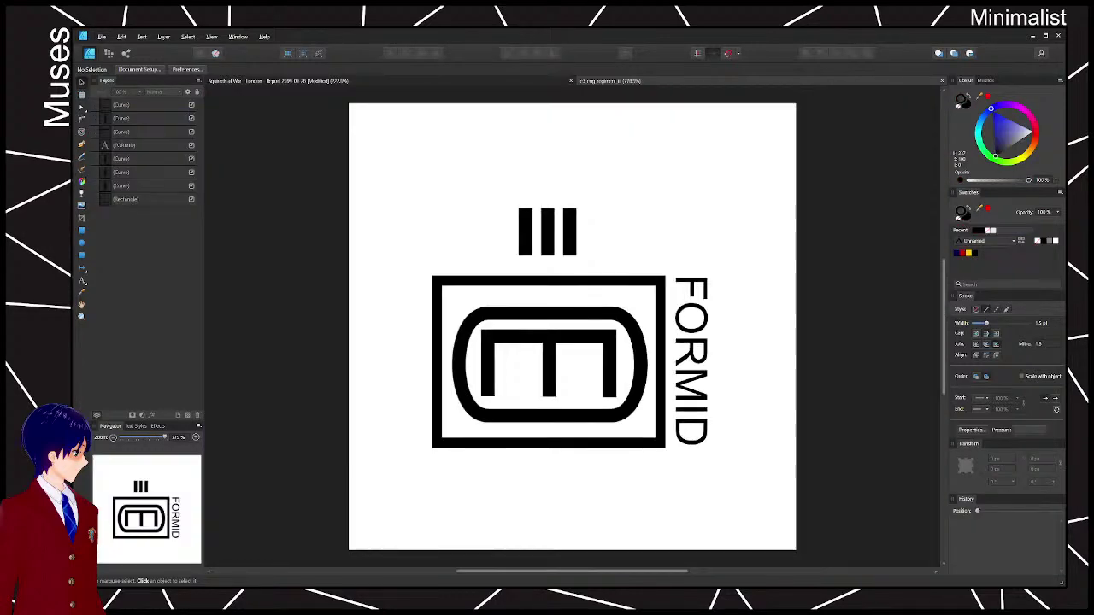
left_click_drag(449, 303, 620, 412)
left_click_drag(359, 134, 681, 481)
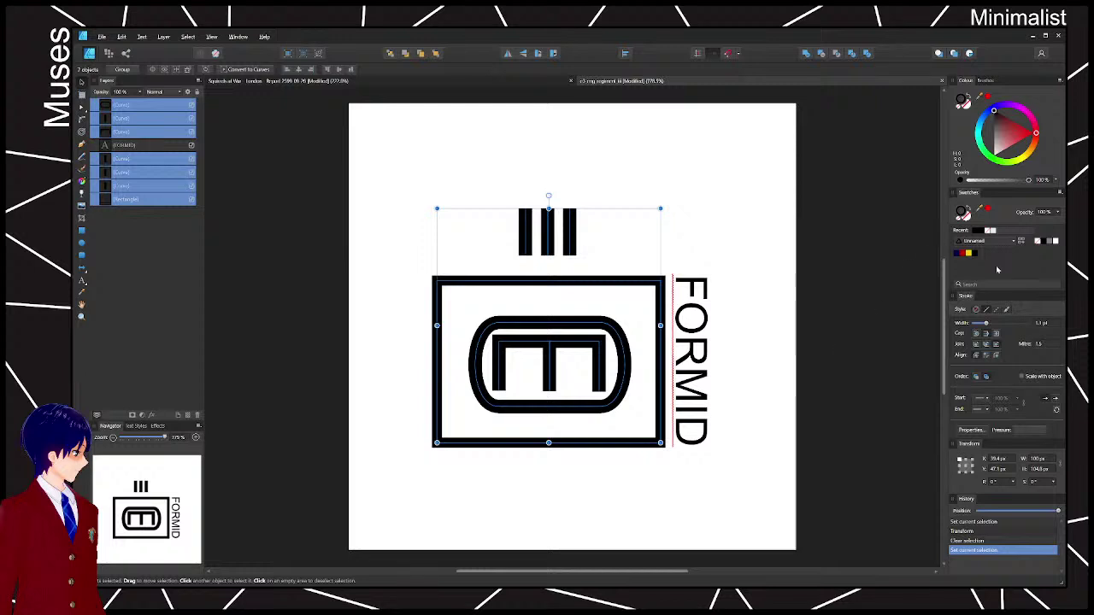
left_click(1047, 325)
type("1")
key("Return")
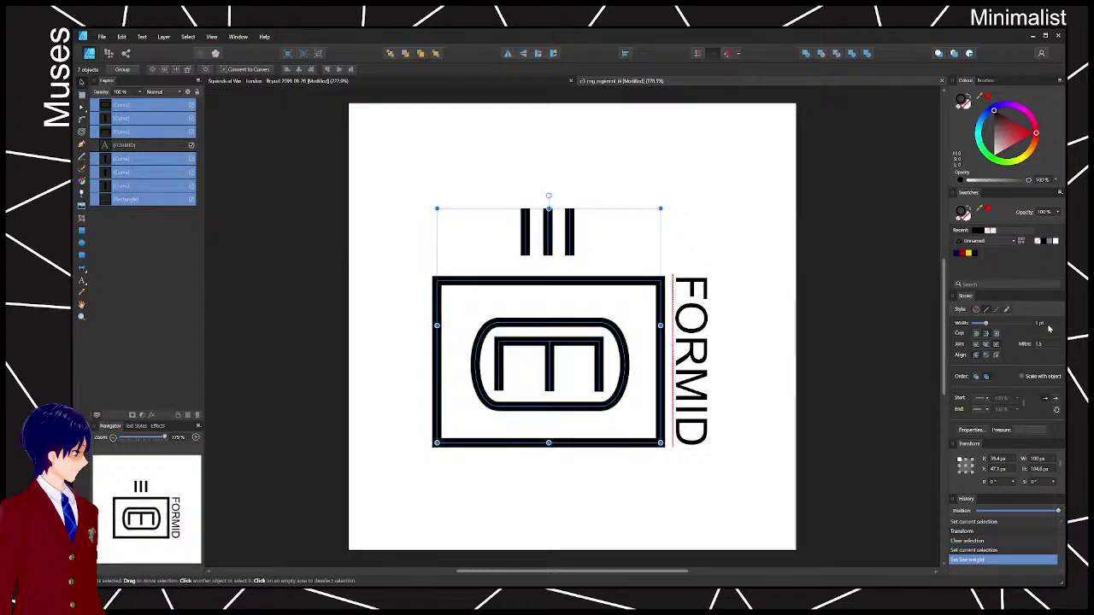
left_click(885, 325)
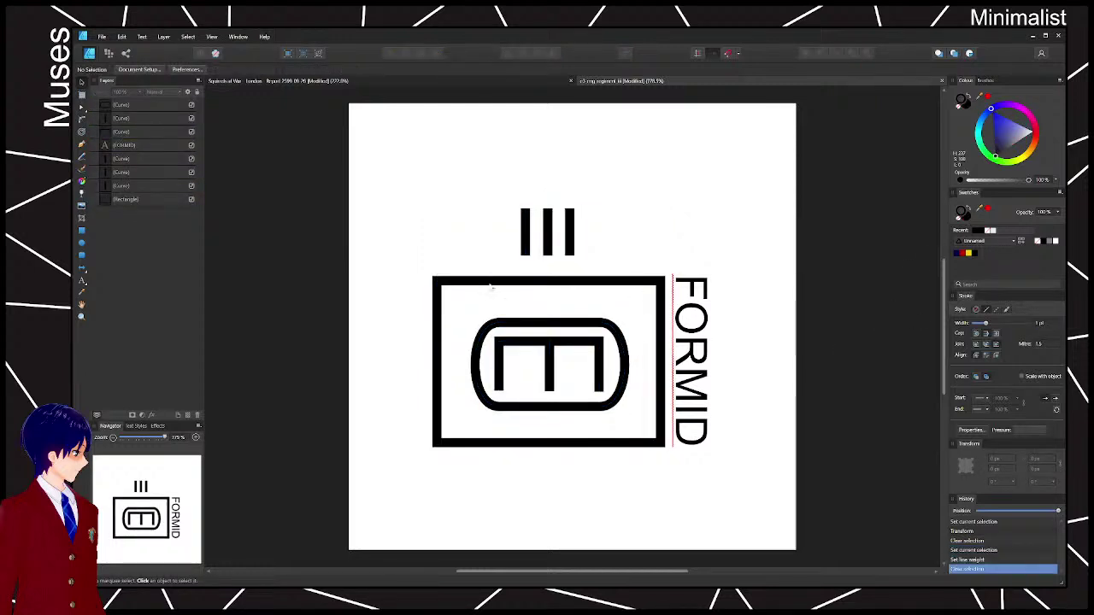
- Enlarge the oval slightly around the three-pronged shape, and save and close the symbol file
left_click(564, 362)
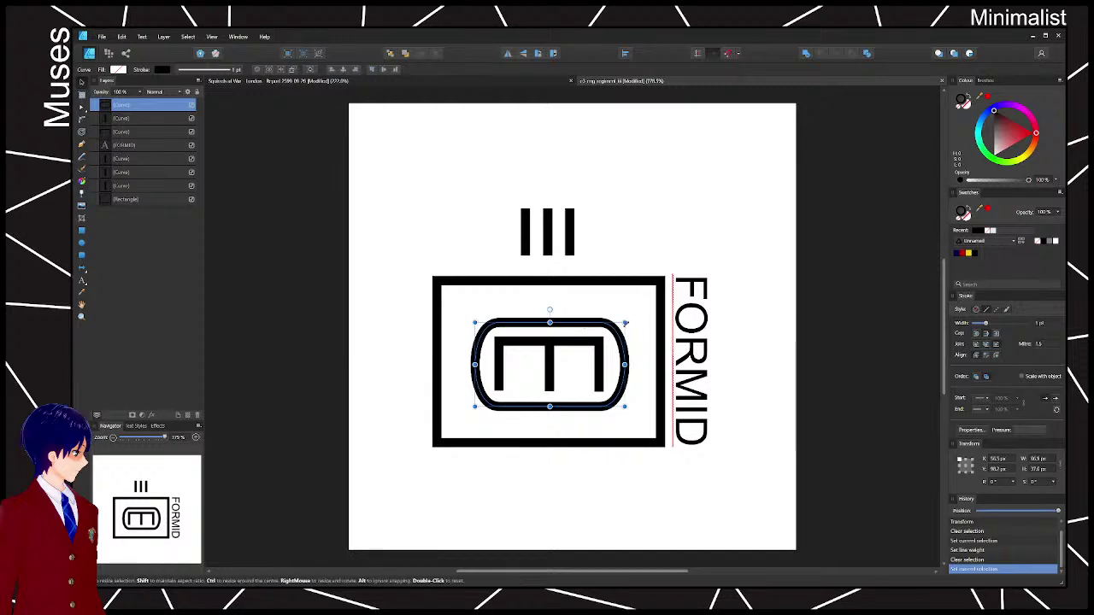
left_click_drag(628, 319, 632, 318)
left_click(776, 256)
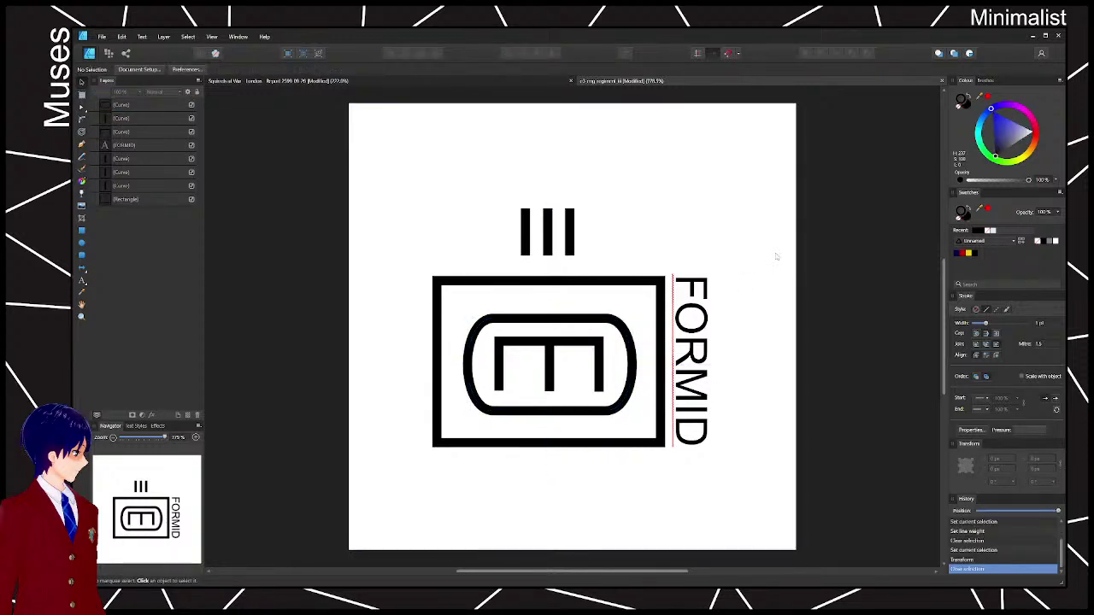
key("ctrl+s")
middle_click(609, 83)
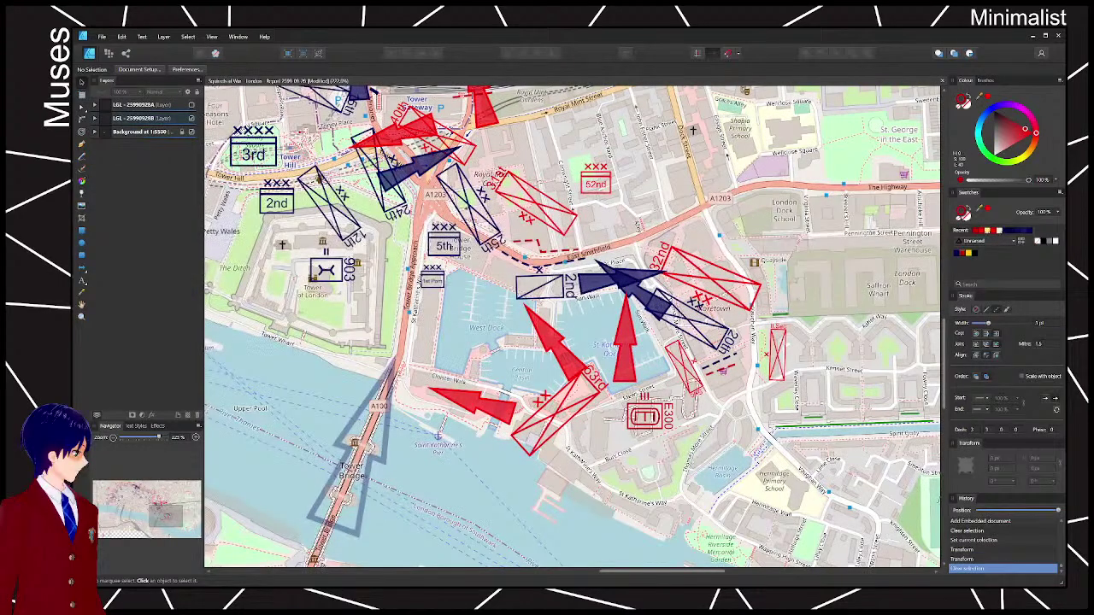
- Delete the E300 symbol from the map and embed the updated engineer regiment symbol file in the same area
left_click(648, 415)
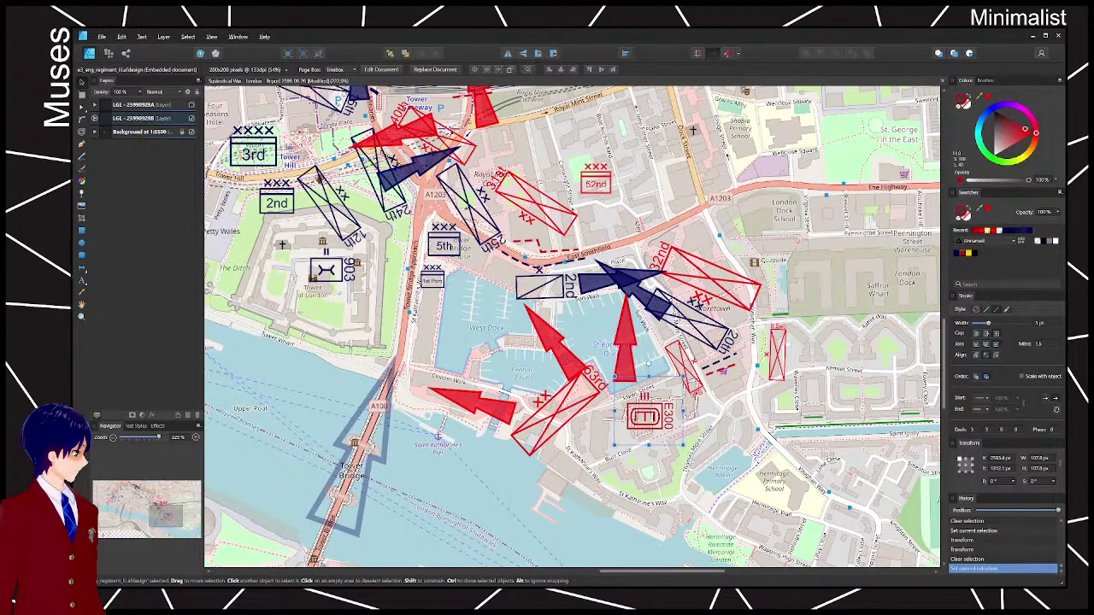
key("Delete")
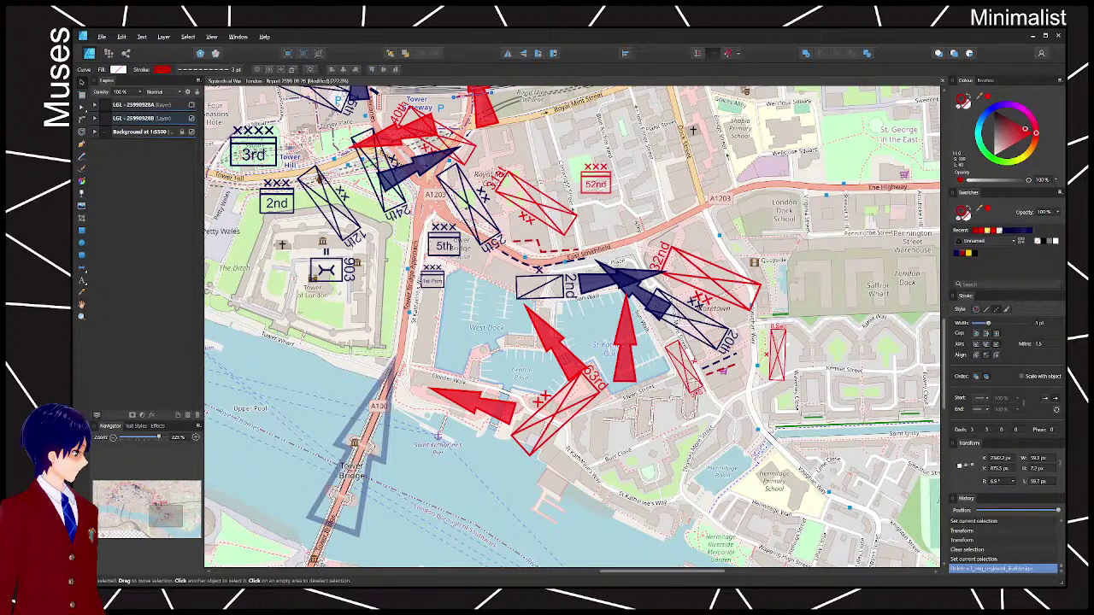
left_click_drag(652, 419, 632, 408)
left_click(632, 410)
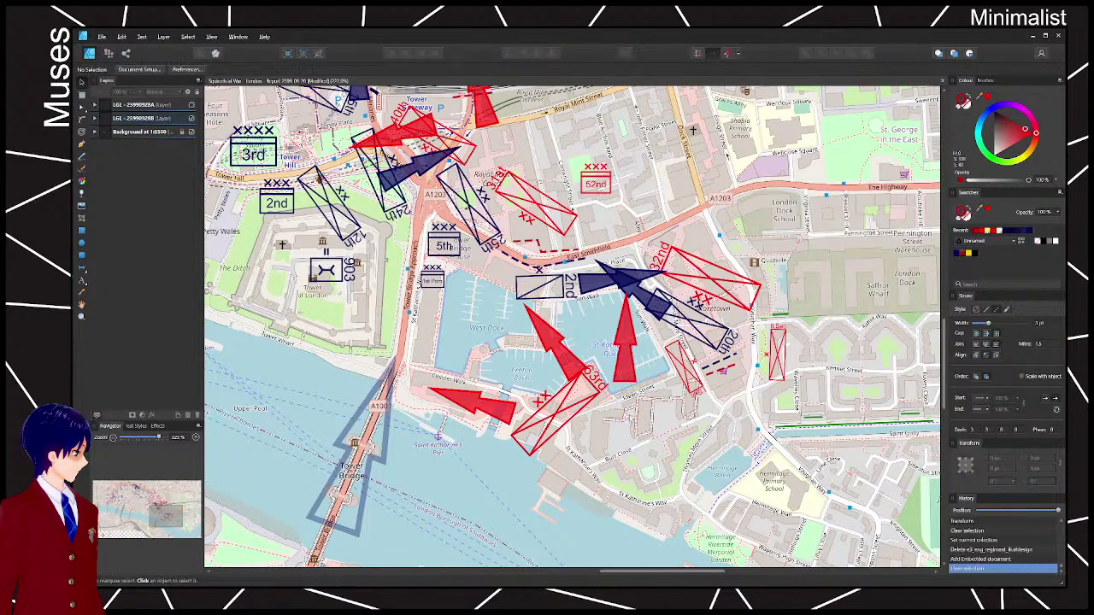
- Open the embedded symbol, change its FORMID label to E300 and enlarge the label to match the frame's height
left_click(631, 411)
double_click(629, 410)
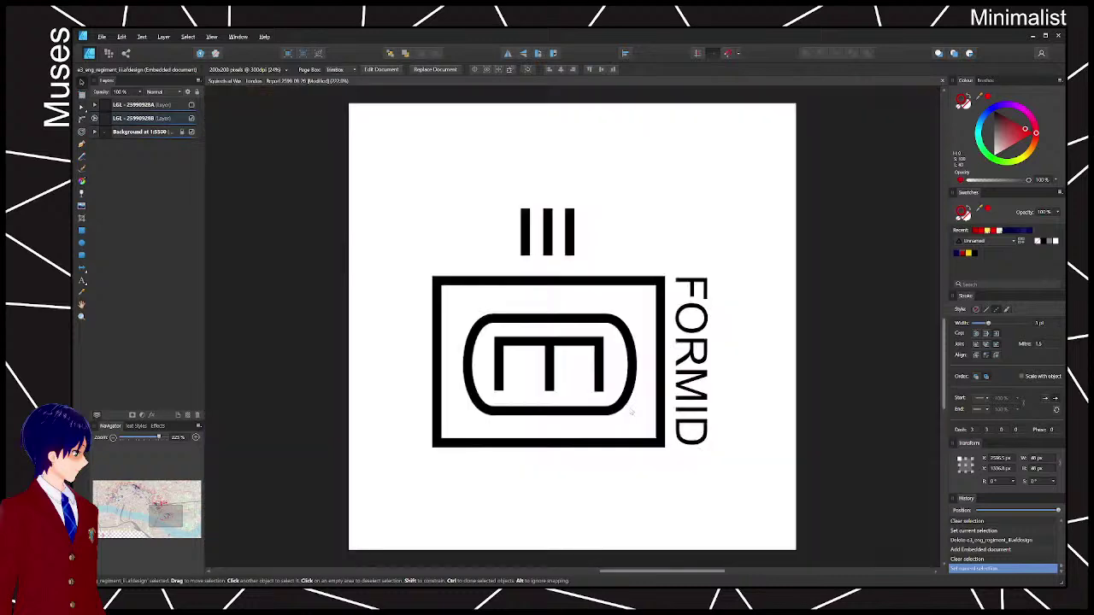
left_click(688, 363)
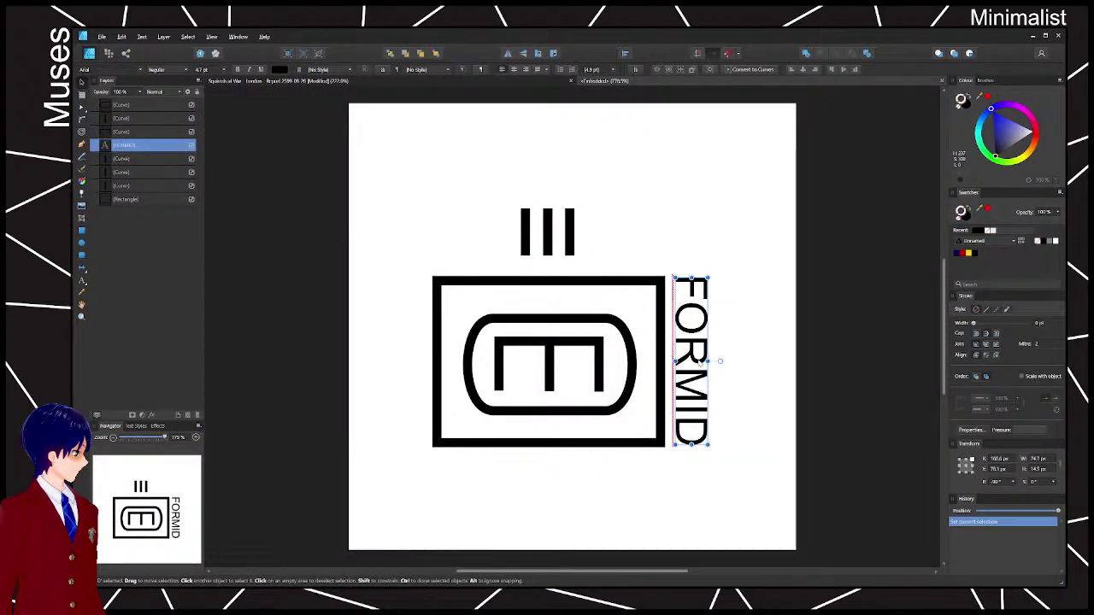
double_click(697, 363)
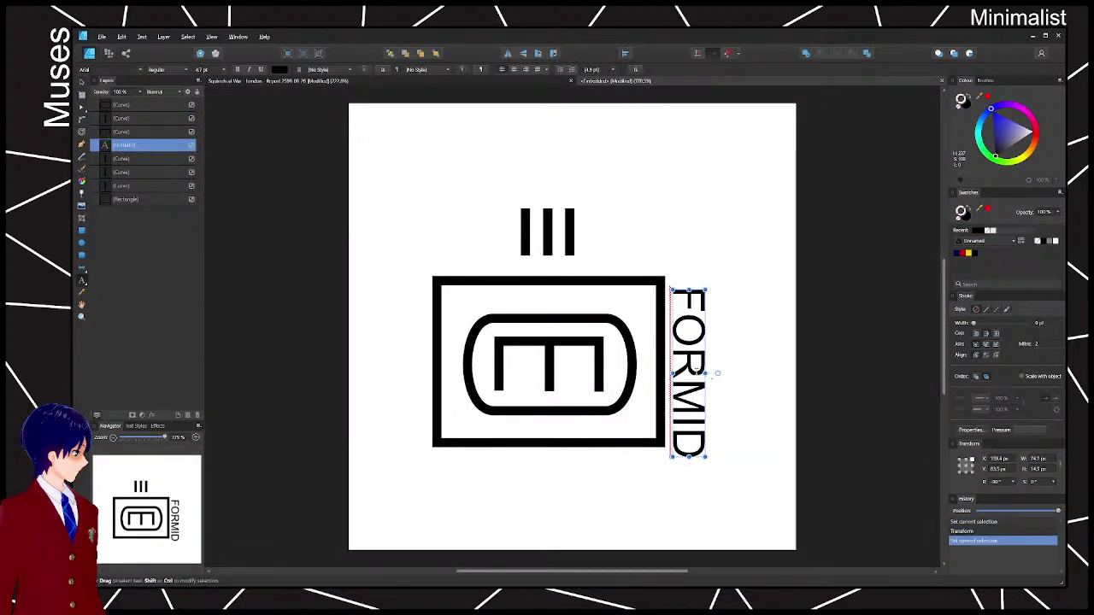
key("ctrl+a")
type("2")
key("BackSpace")
type("E300v")
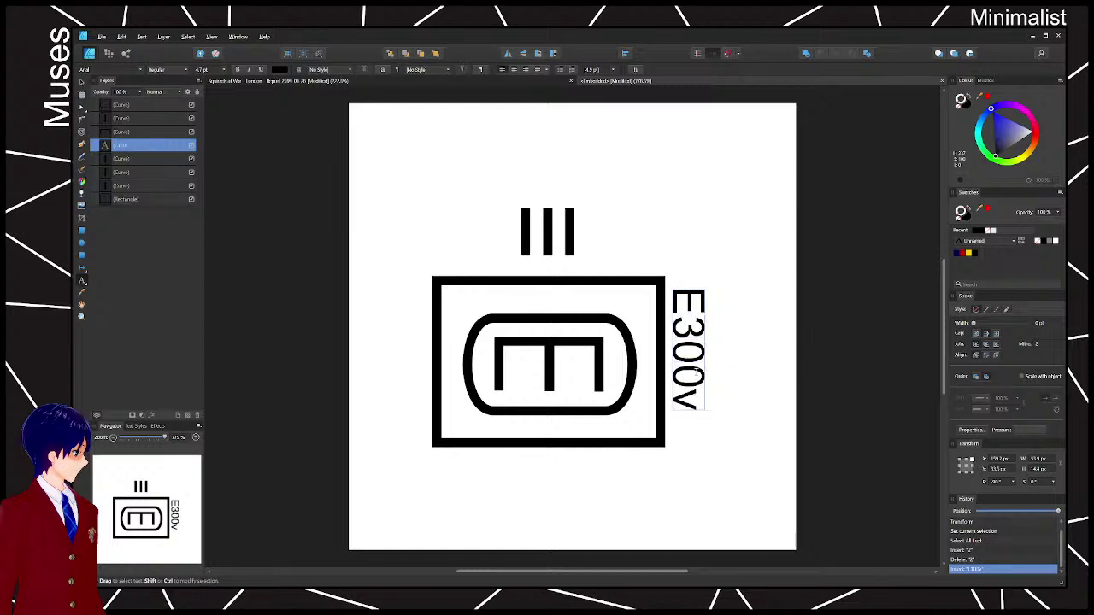
key("BackSpace")
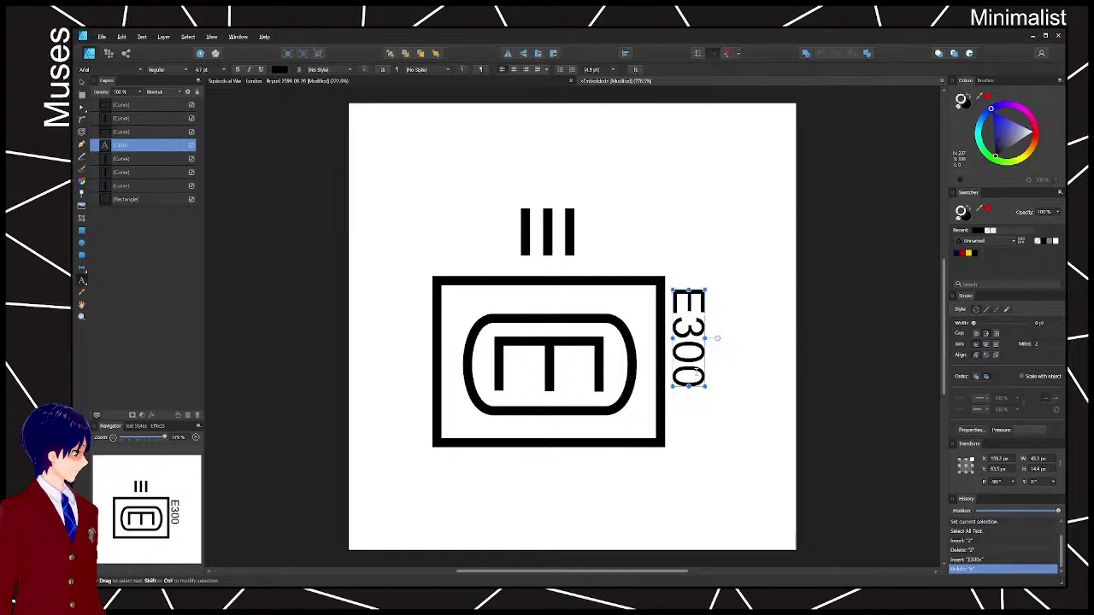
key("Escape")
left_click_drag(702, 370, 749, 433)
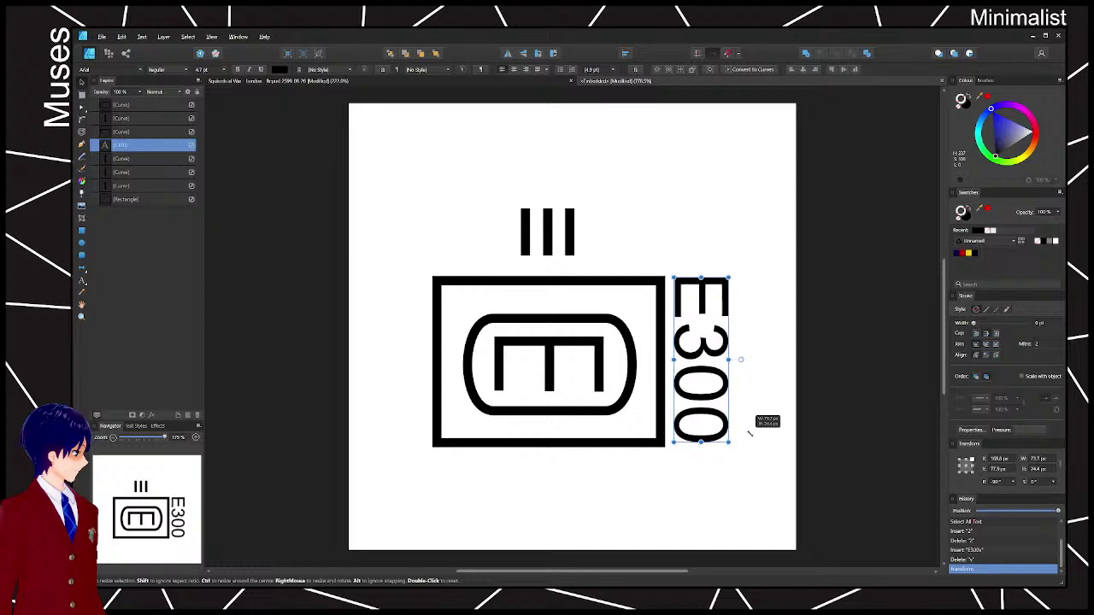
- Fill the E300 label with dark red, colour all the symbol's lines the same red and close the embedded symbol
left_click(964, 253)
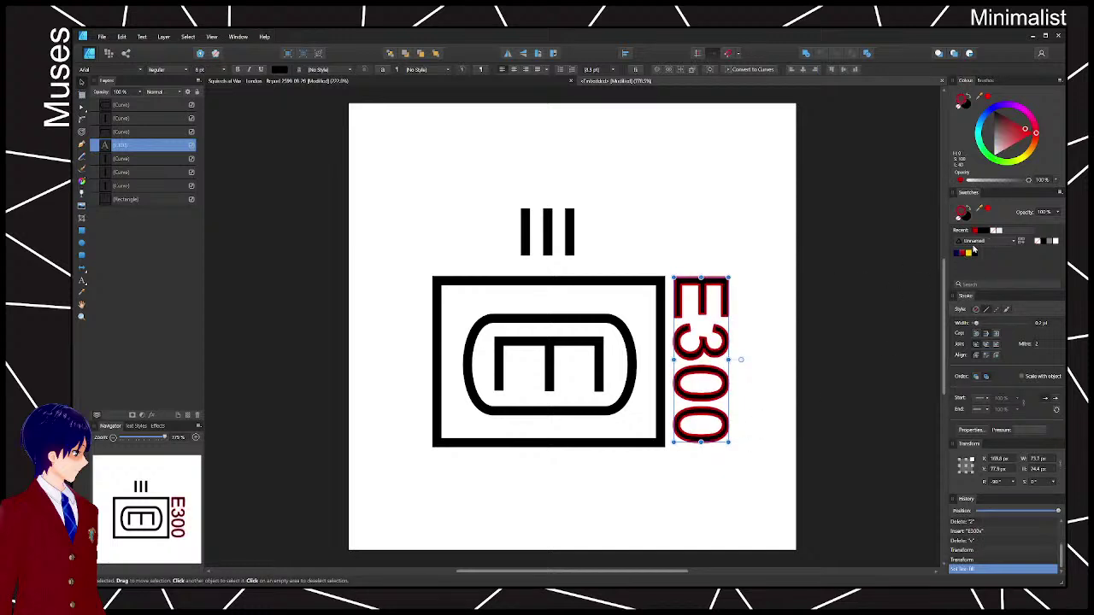
key("ctrl+z")
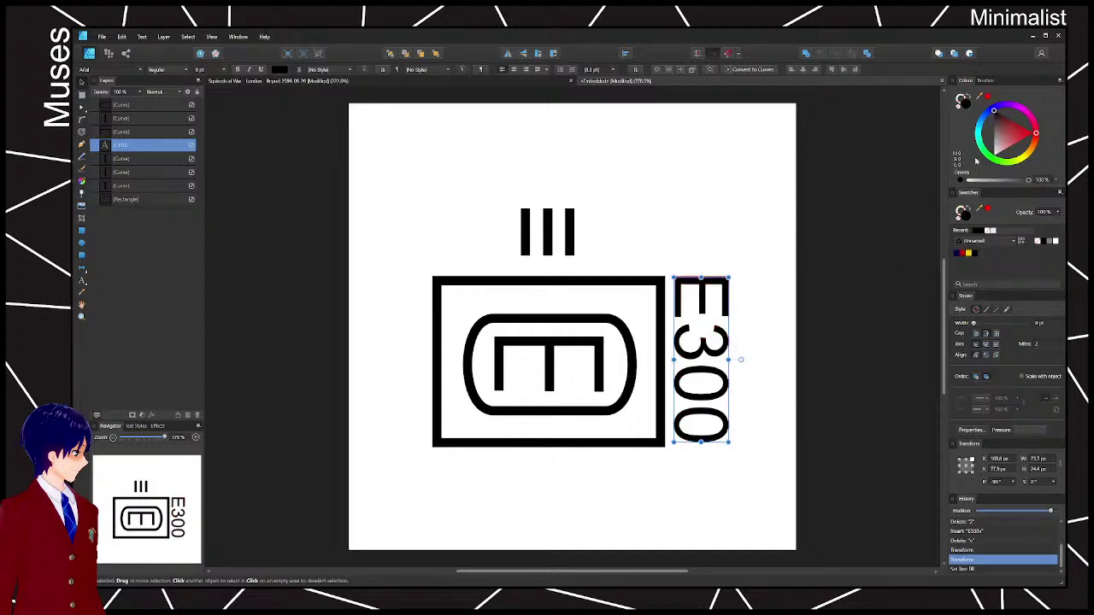
left_click(964, 253)
left_click_drag(394, 159, 702, 505)
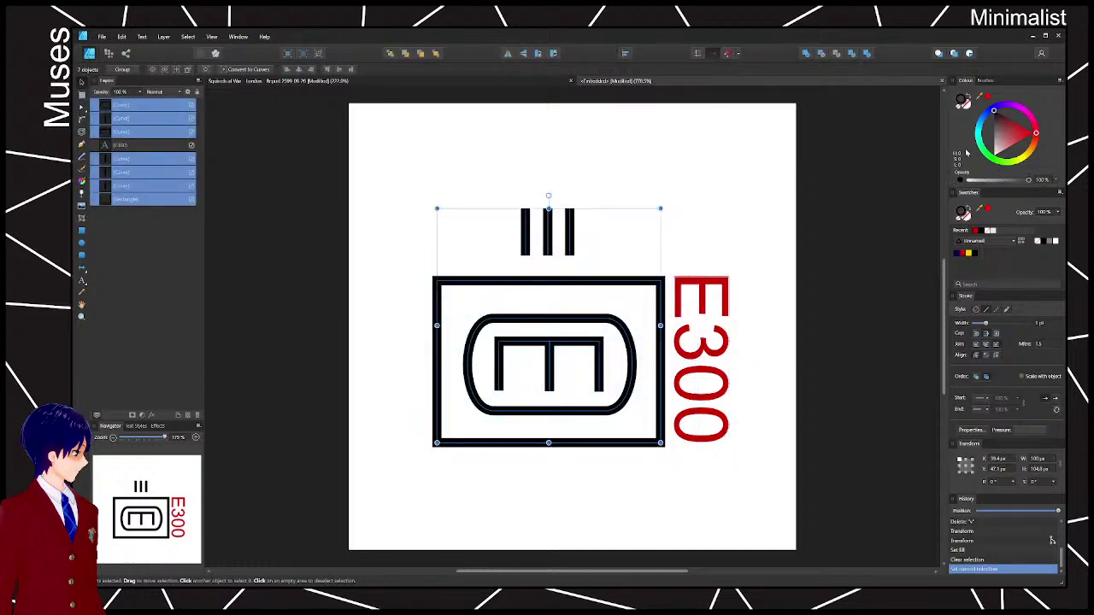
left_click(968, 253)
left_click(788, 120)
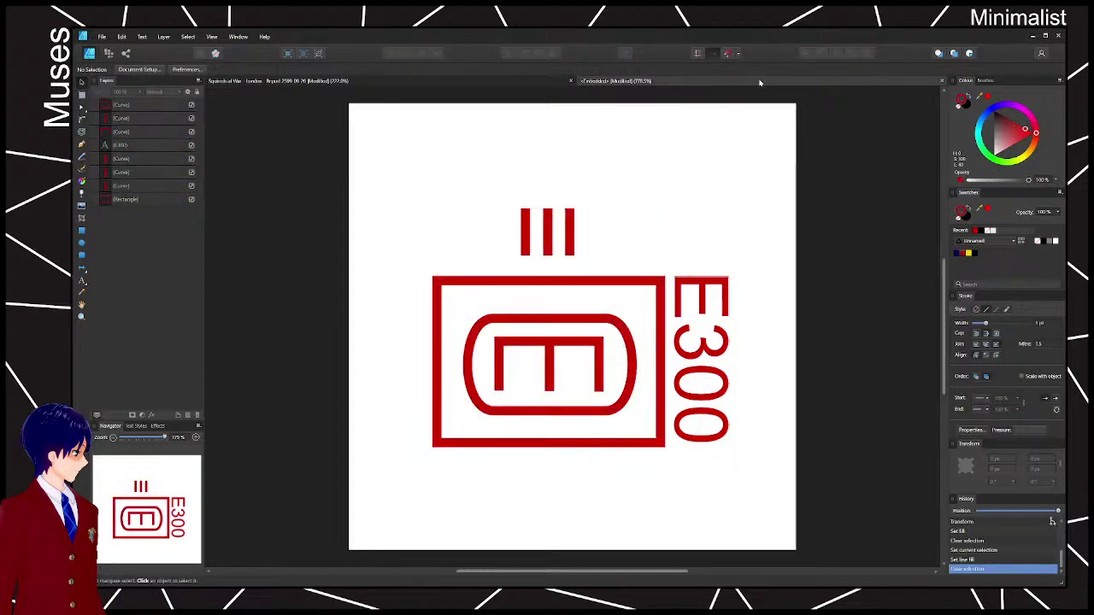
left_click(942, 82)
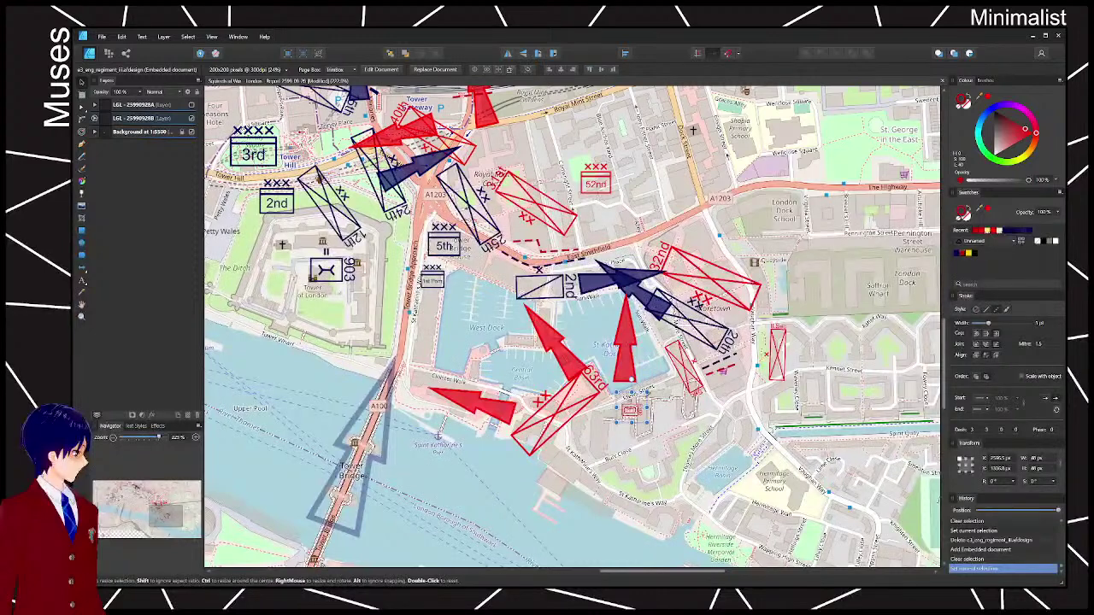
- Enlarge the E300 symbol just below the north-pointing red arrow east of the 63rd division, and adjust the arrow's position and angle to match
mouse_move(645, 393)
left_mouse_down()
mouse_move(691, 349)
mouse_move(637, 408)
mouse_move(635, 397)
left_mouse_up()
left_click(623, 329)
left_click_drag(625, 328, 647, 333)
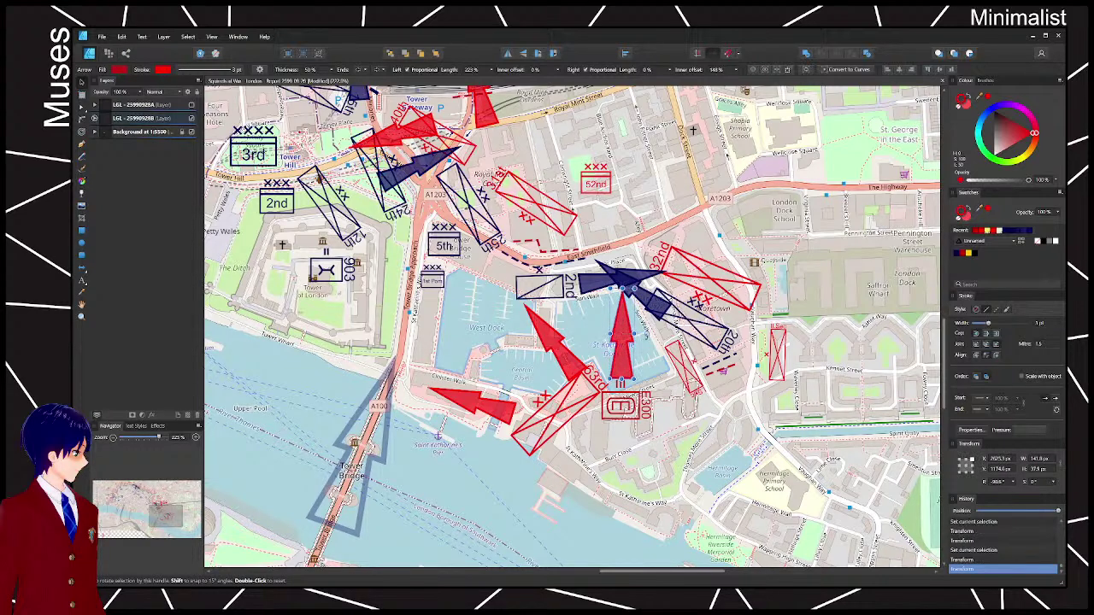
left_click(754, 241)
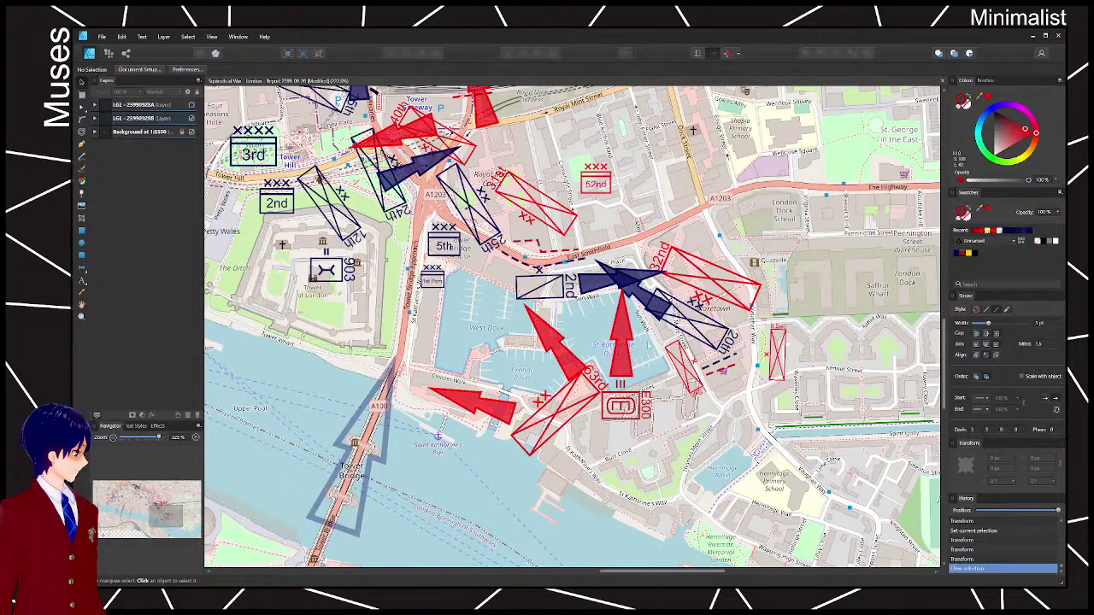
- Embed a second engineer regiment symbol on the map south-east of the 52nd corps and open it for editing
left_click(625, 362)
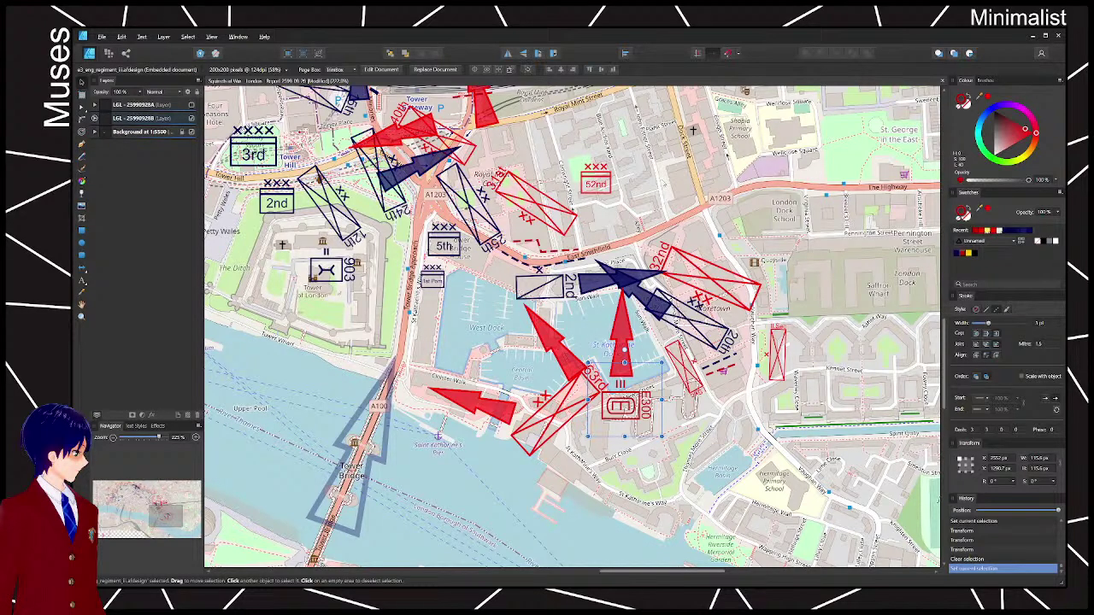
left_click_drag(636, 193, 634, 218)
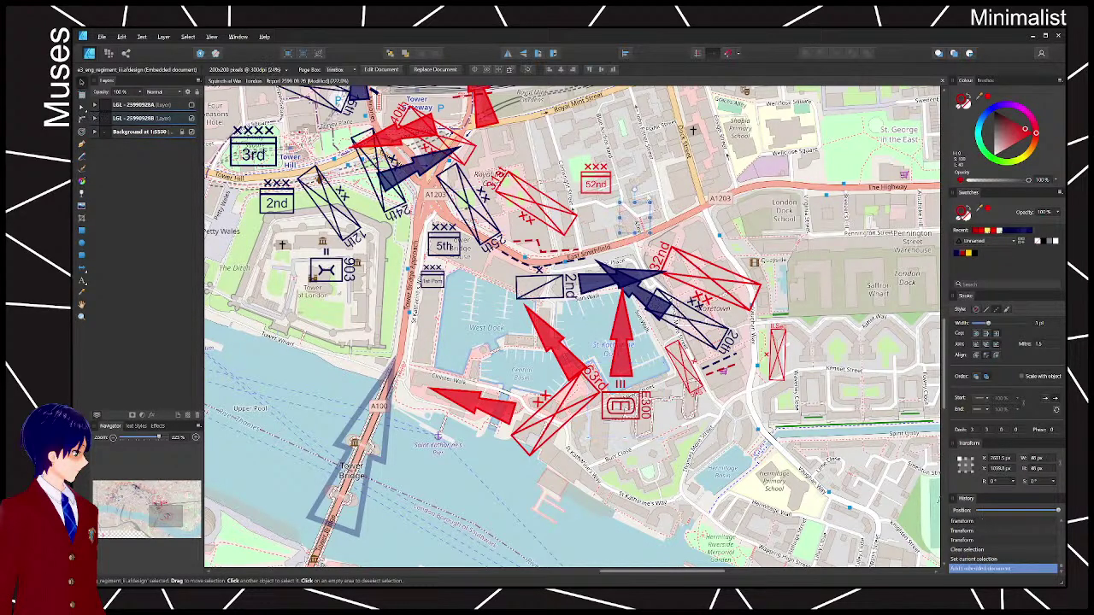
left_click(635, 221)
double_click(633, 220)
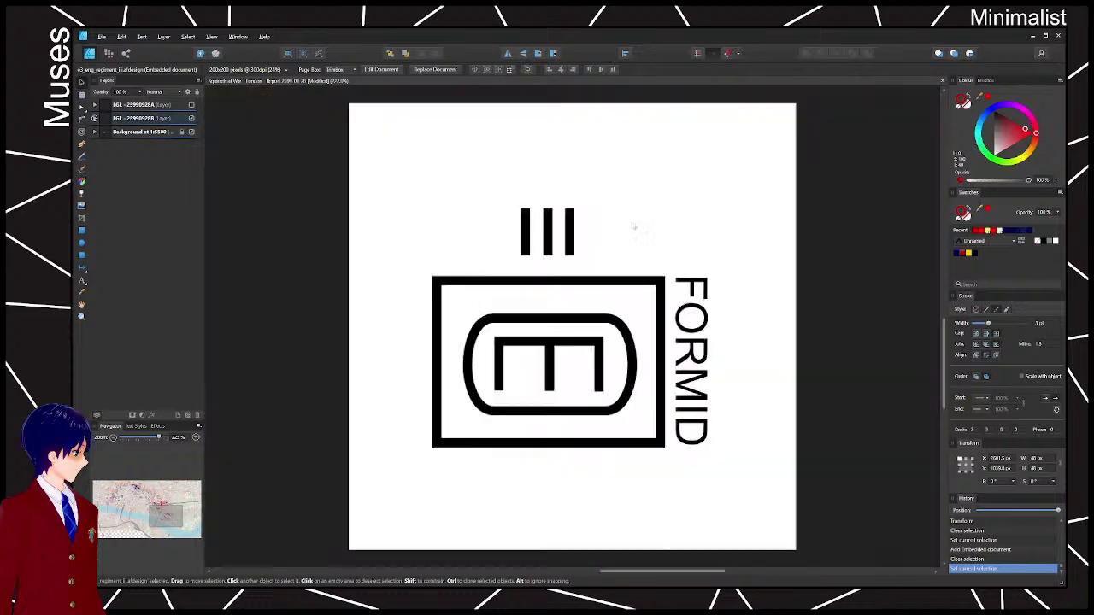
- Change the symbol's FORMID label to E301 and enlarge it to match the frame's height
left_click(706, 350)
double_click(707, 346)
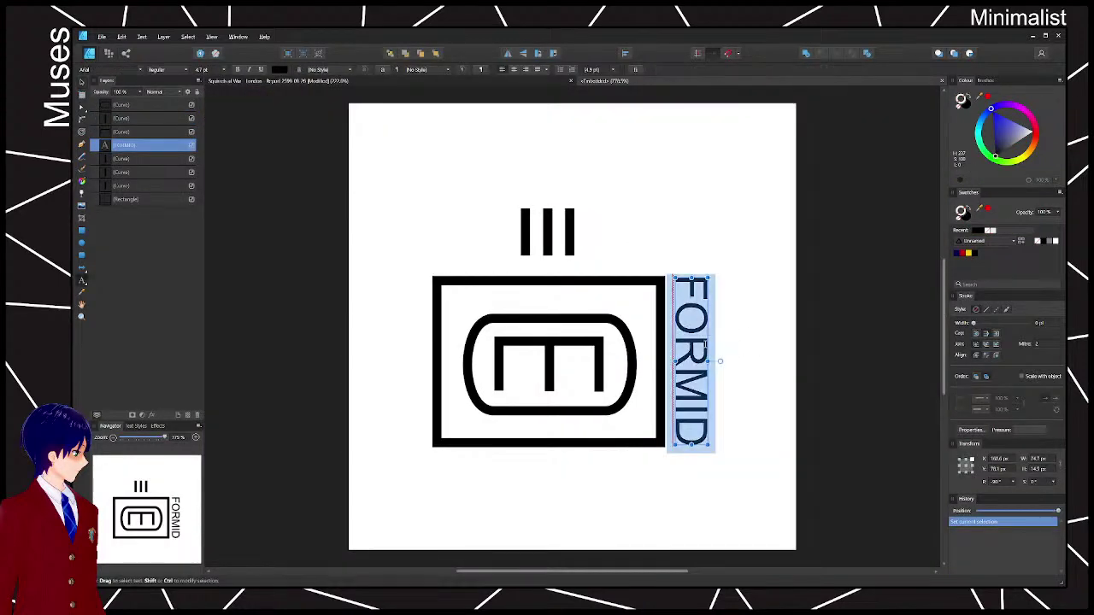
type("E301")
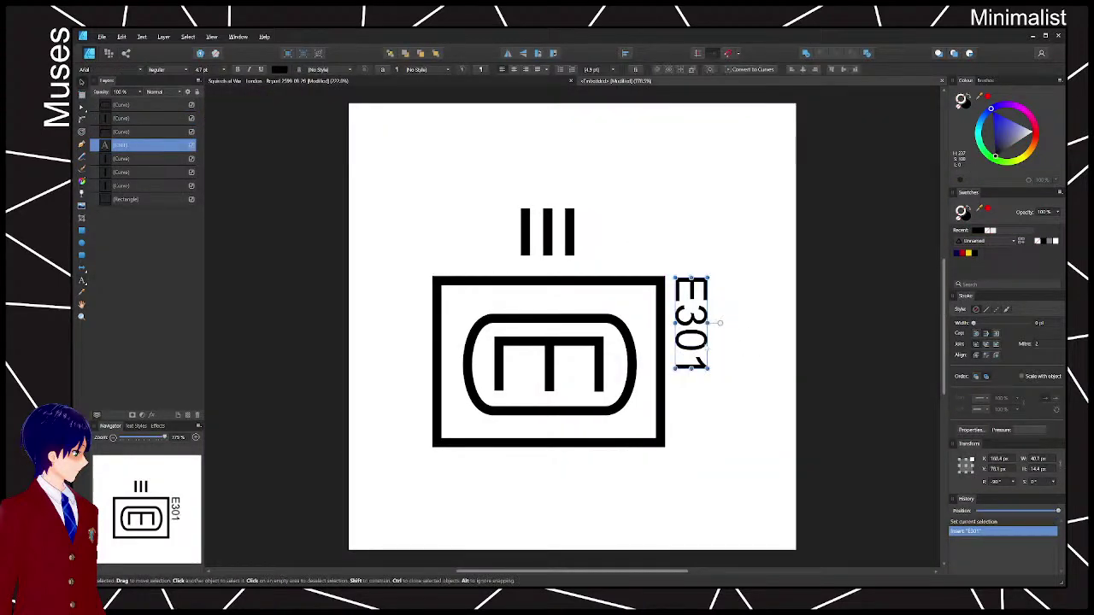
left_click_drag(709, 368, 769, 441)
- Colour the symbol's lines dark red, fill the E301 label with the same red and close the embedded symbol
left_click_drag(385, 168, 690, 504)
left_click(963, 253)
left_click_drag(837, 229, 644, 480)
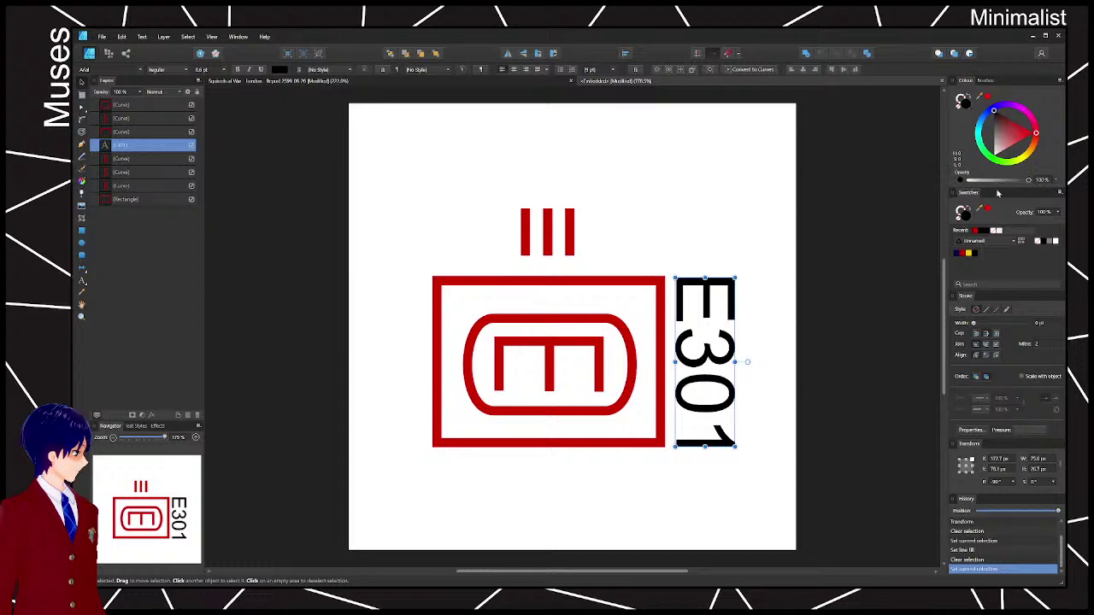
left_click(963, 254)
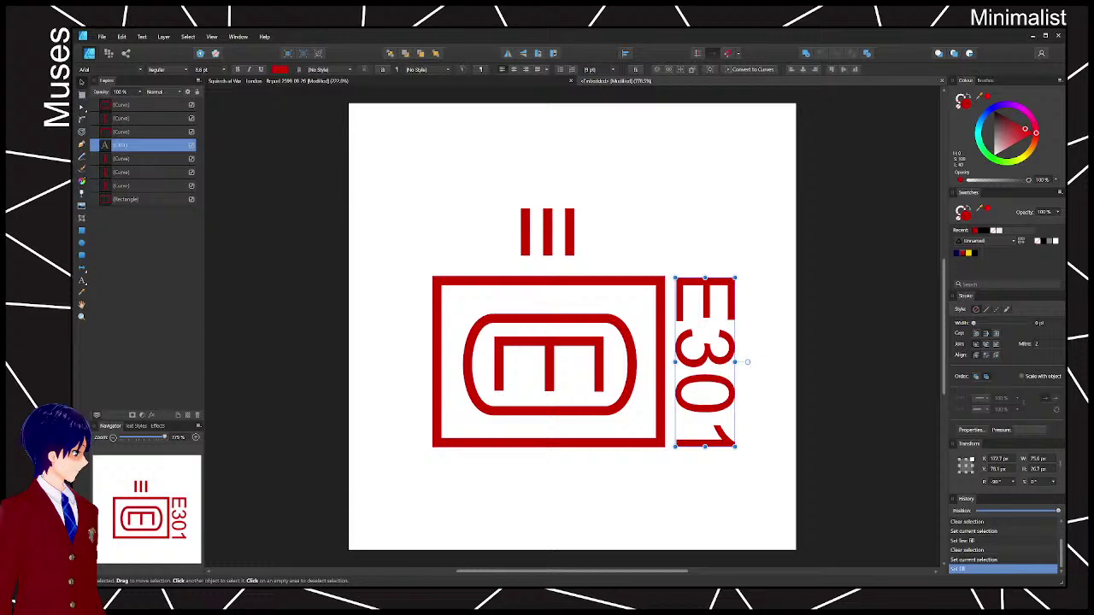
left_click(773, 209)
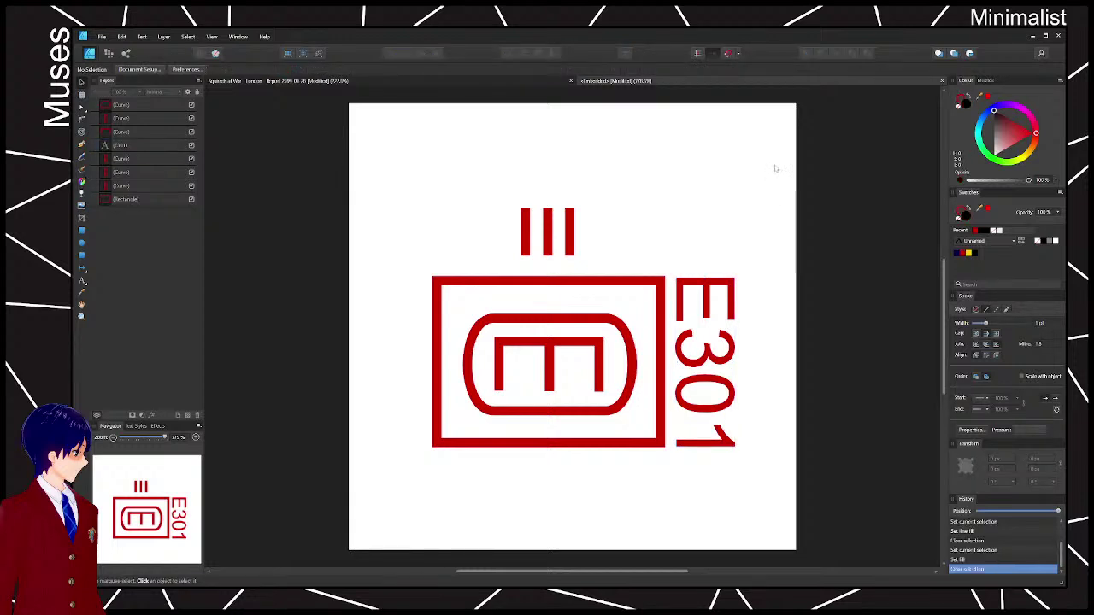
middle_click(717, 81)
- Enlarge the E301 symbol, rotate it about 180° and place it south-east of the 52nd corps, above East Smithfield
left_click_drag(653, 200, 650, 269)
left_click_drag(649, 200, 631, 221)
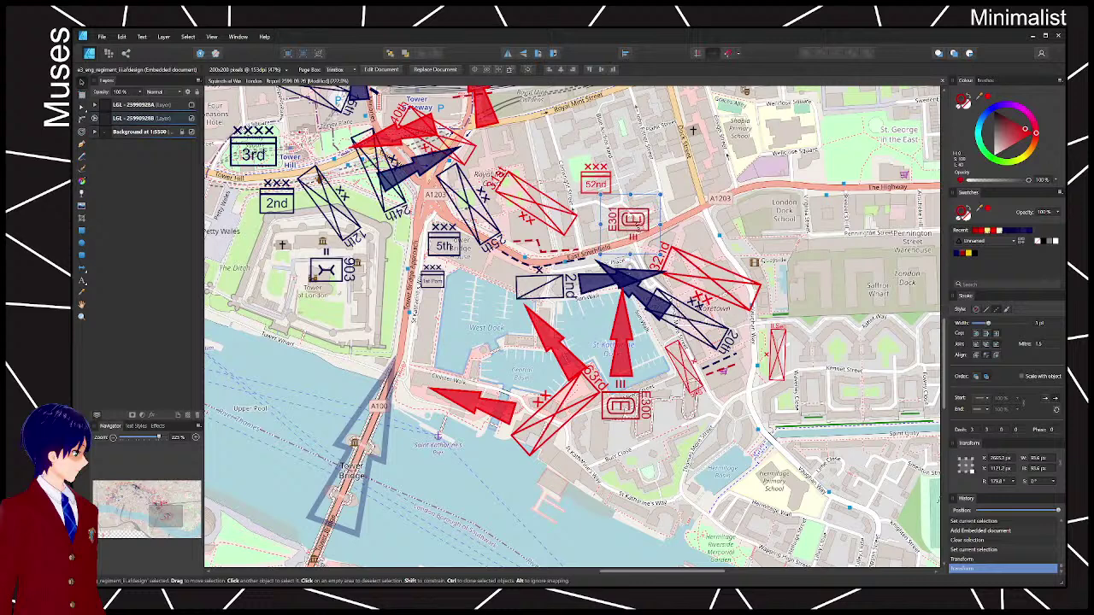
left_click(711, 203)
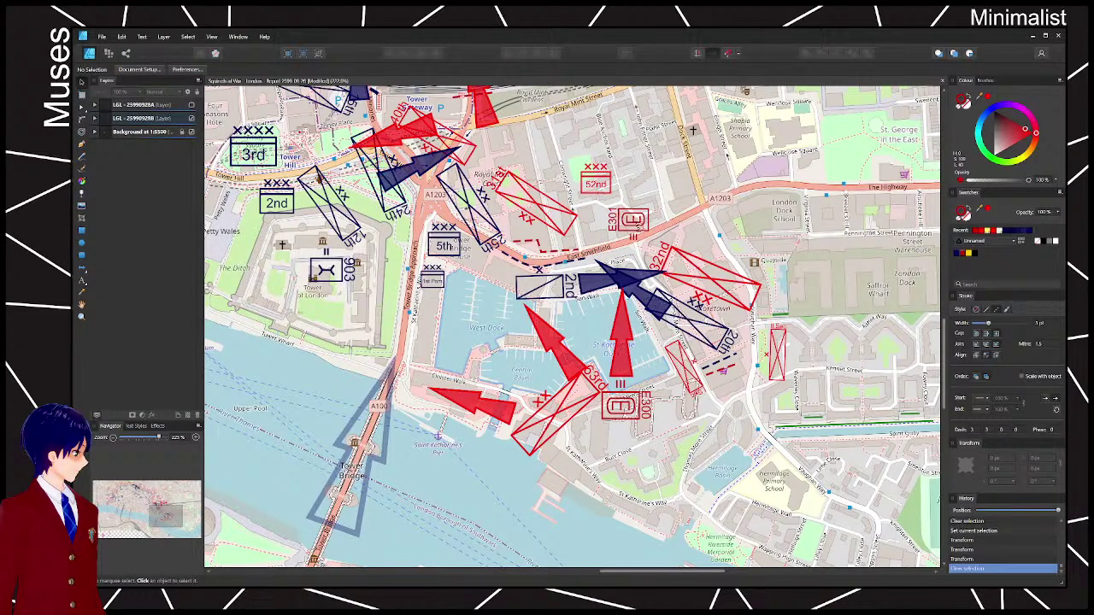
- Duplicate the red arrow above E300, turn the copy to point south from E301 and shorten it toward the blue arrows
left_click(622, 326)
mouse_move(622, 325)
left_mouse_down()
mouse_move(630, 222)
mouse_move(627, 242)
mouse_move(599, 213)
mouse_move(641, 247)
left_mouse_up()
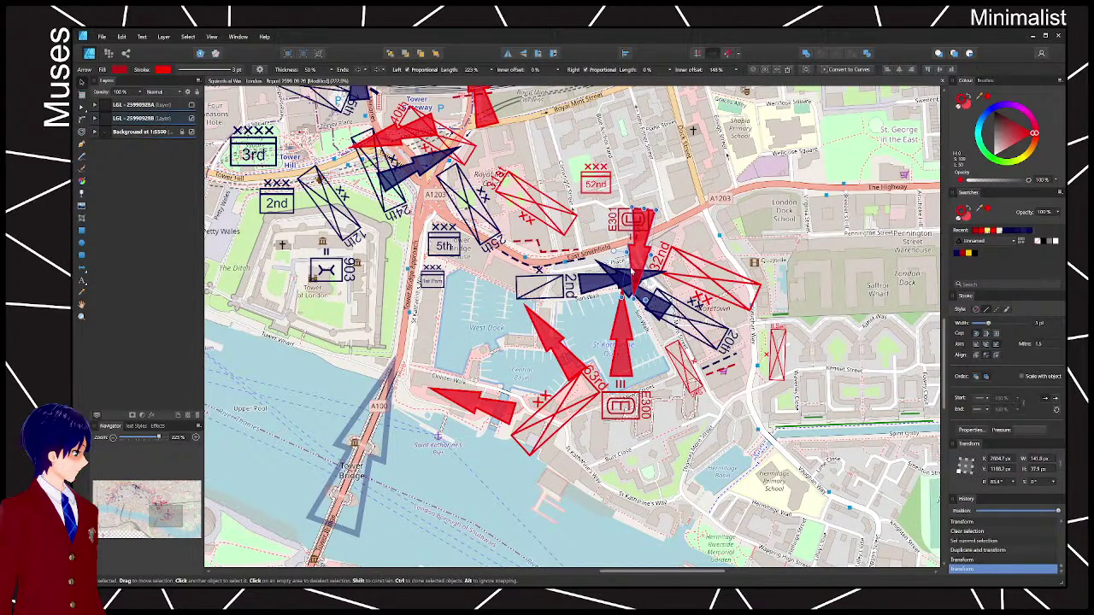
left_click_drag(645, 299, 621, 267)
left_click(798, 241)
- Shift the E301 symbol slightly and tilt it to line up with the base of its new arrow
left_click(643, 223)
left_click_drag(635, 222, 642, 217)
left_click(795, 240)
- Examine the overall battle situation and compare unit positions by showing and hiding the LGL - 25990928A layer
scroll(711, 222, "down", 4)
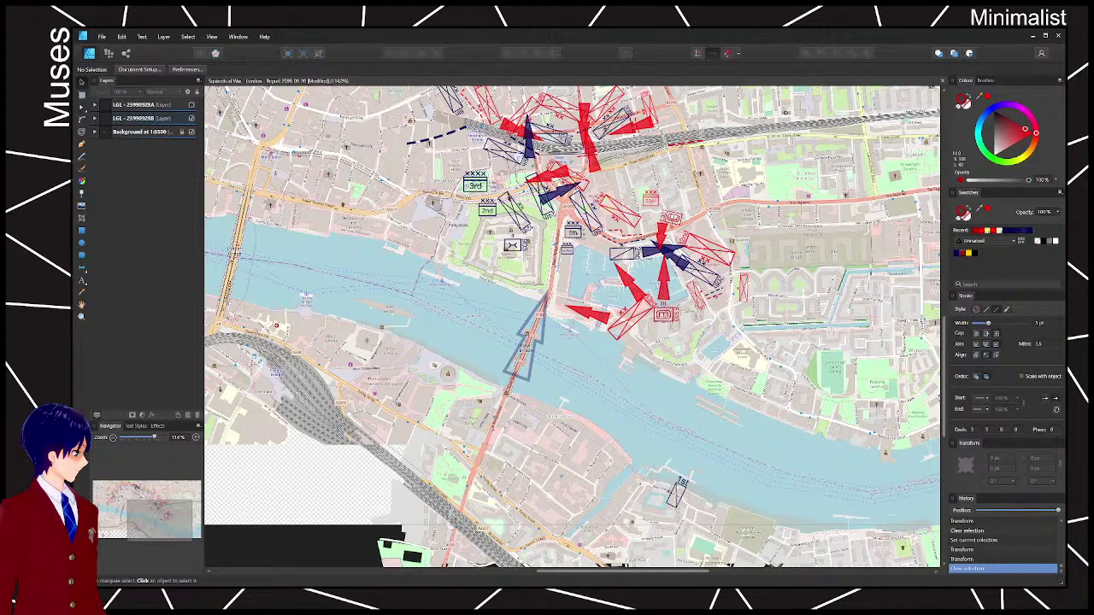
left_click_drag(573, 326, 610, 381)
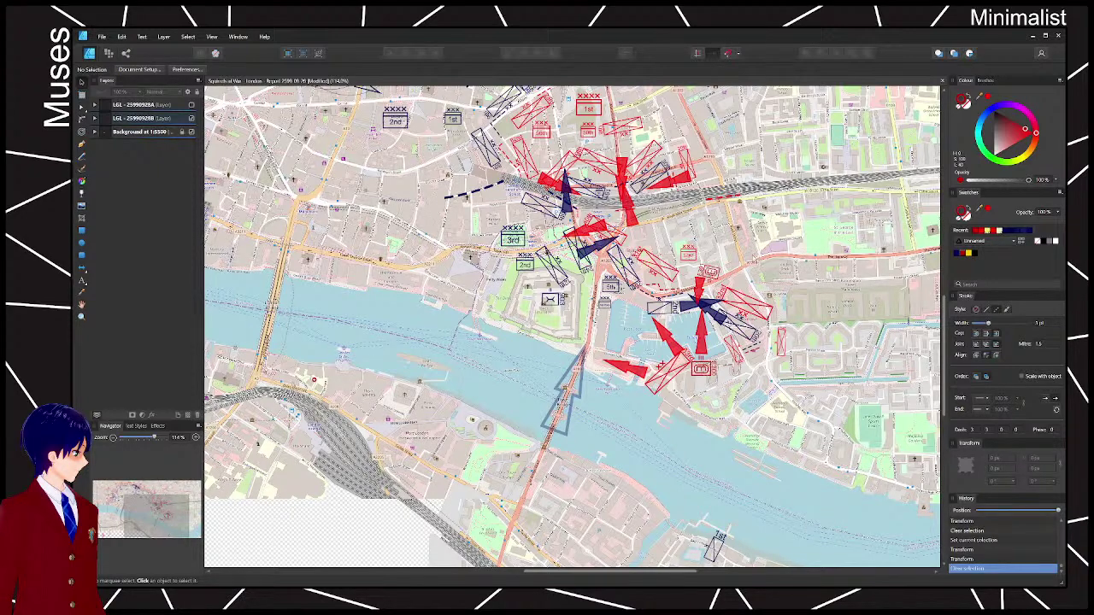
left_click_drag(688, 238, 726, 268)
scroll(726, 269, "up", 2)
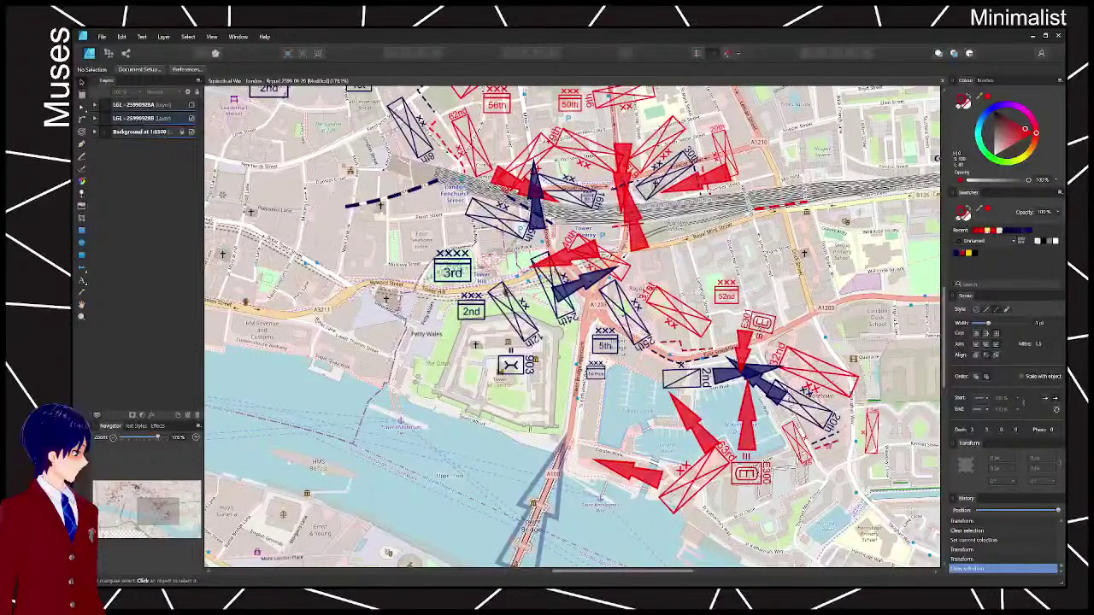
left_click(192, 104)
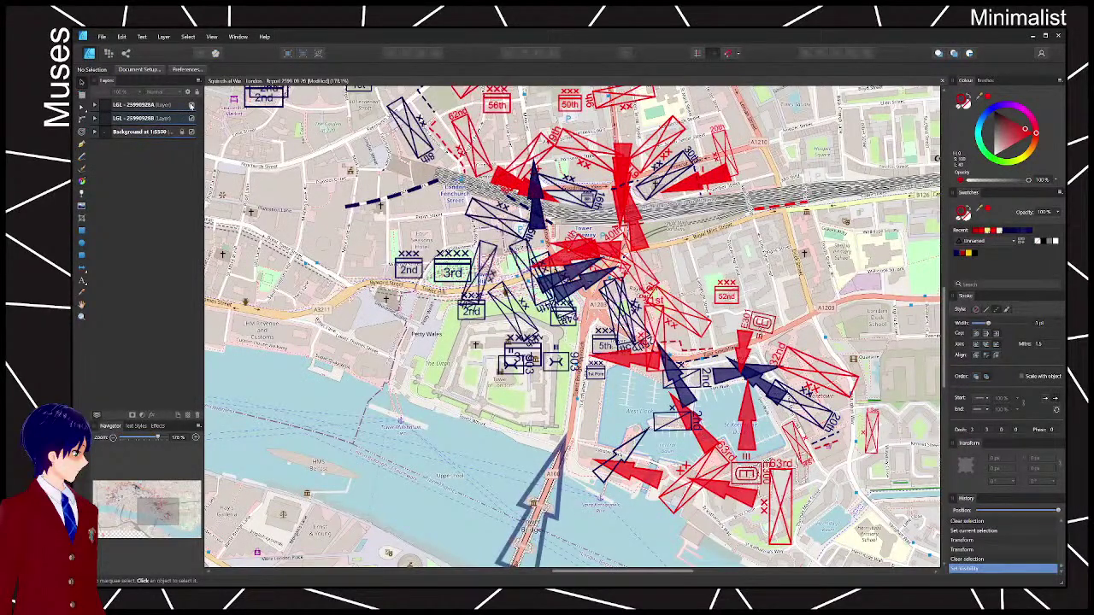
left_click(192, 104)
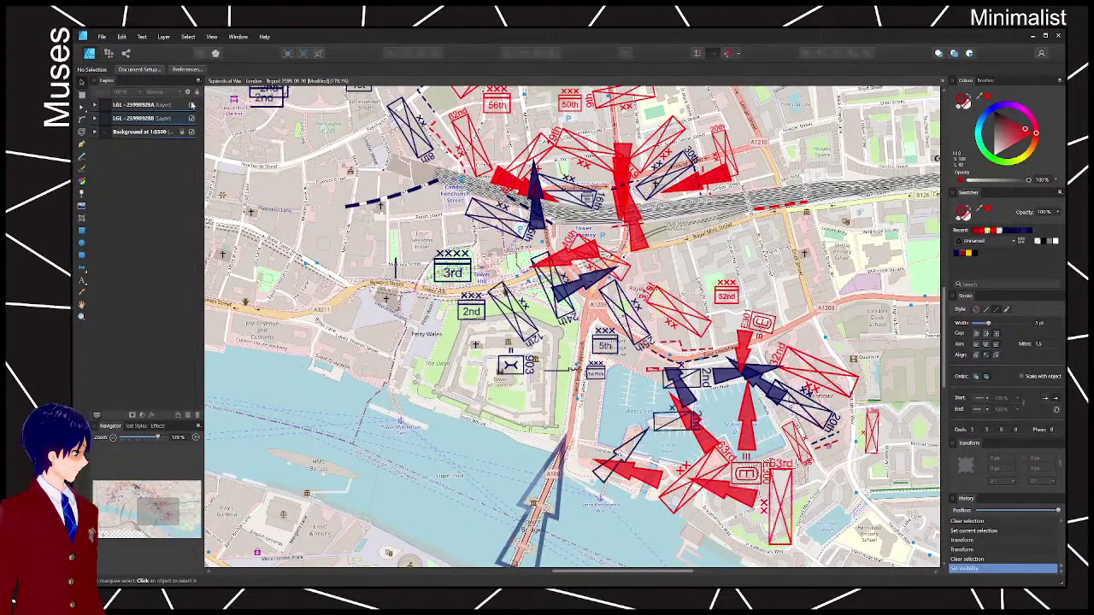
left_click(192, 105)
left_click(191, 105)
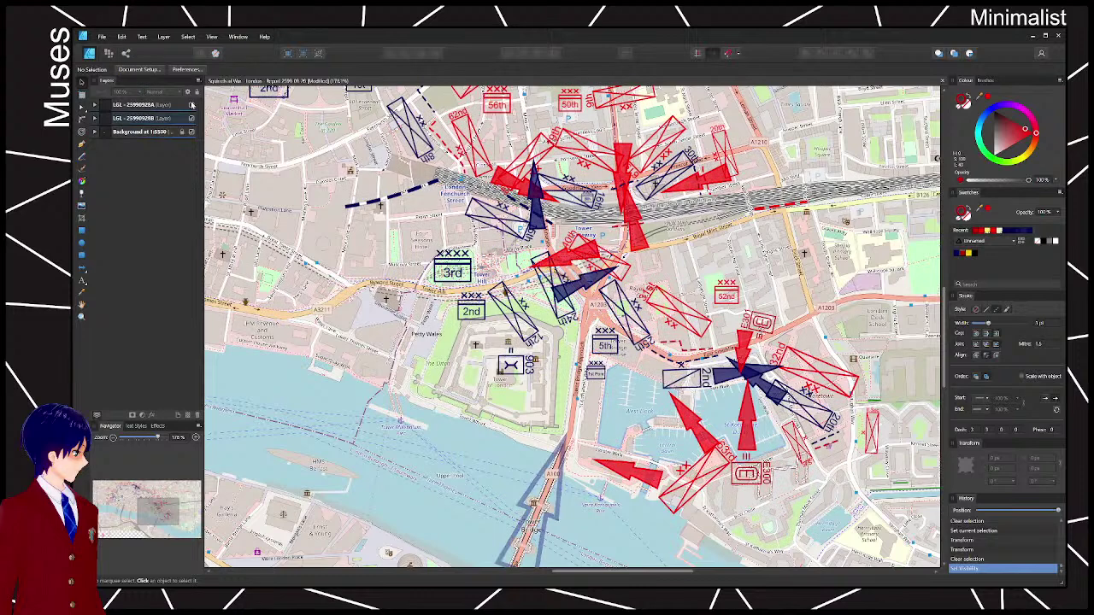
- Move the red 31st division symbol, south-west of the 52nd corps, slightly south
left_click(677, 313)
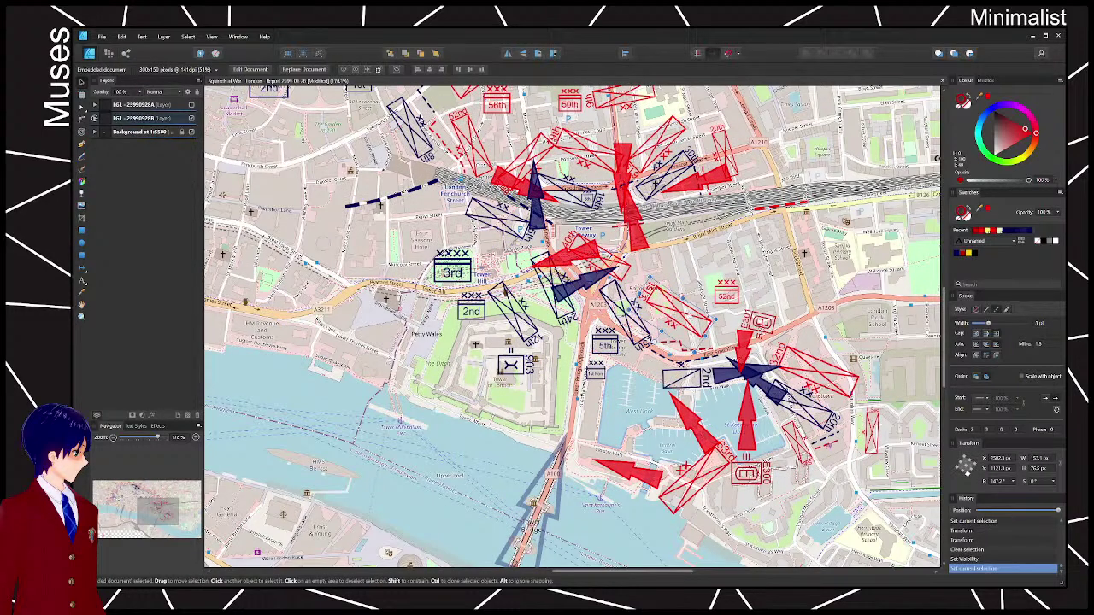
left_click_drag(683, 316, 683, 338)
key("Escape")
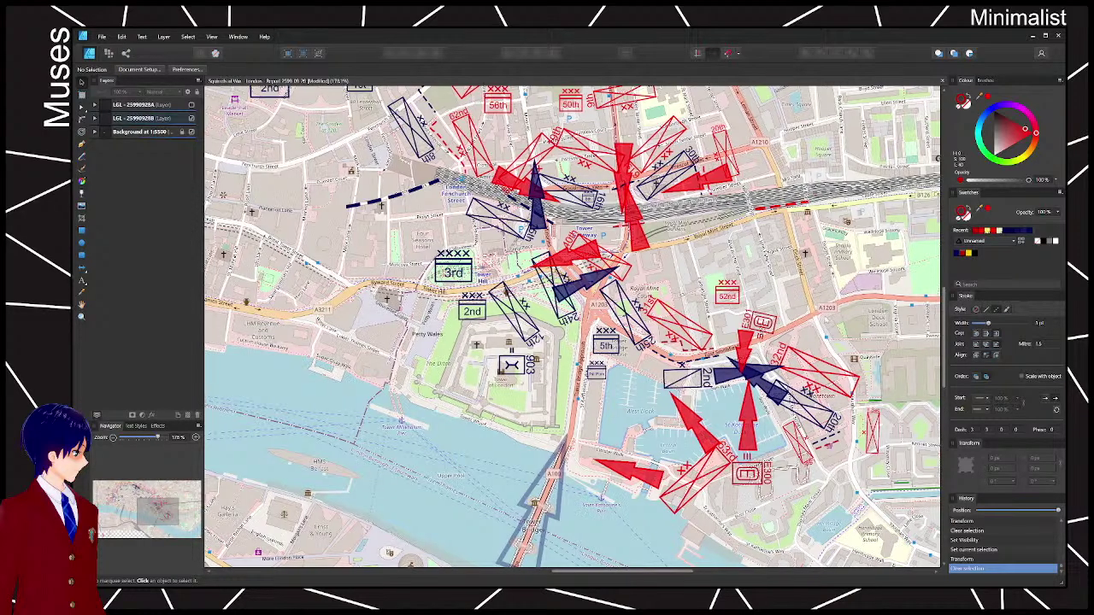
- Survey the fronts across the whole London map, comparing unit positions with the LGL - 25990928A layer shown and hidden
left_click_drag(757, 367, 767, 356)
left_click_drag(936, 350, 719, 266)
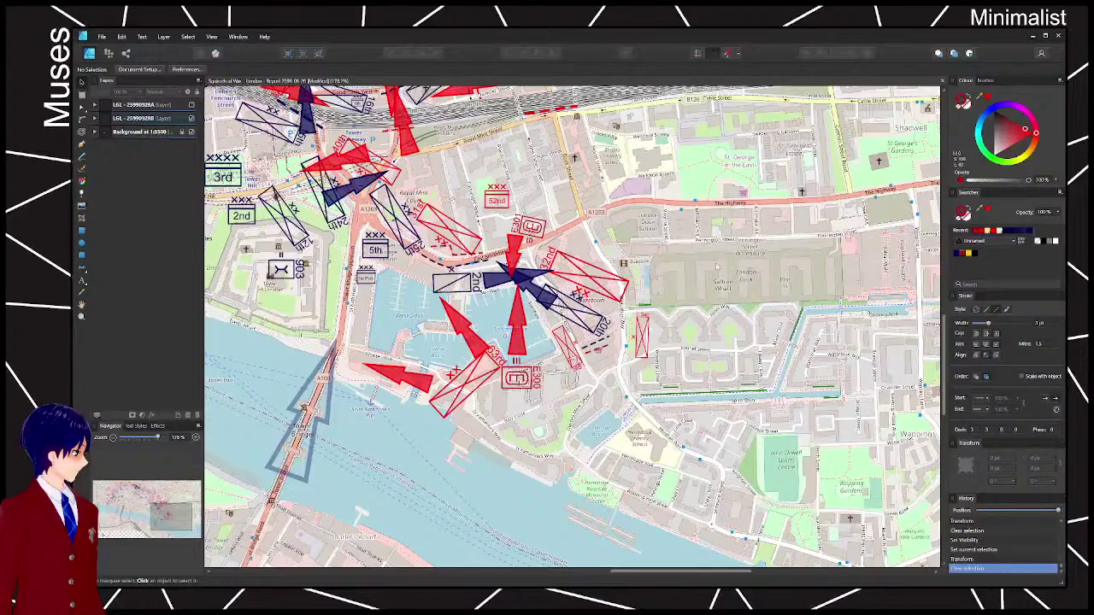
scroll(716, 267, "down", 5)
scroll(716, 268, "up", 3)
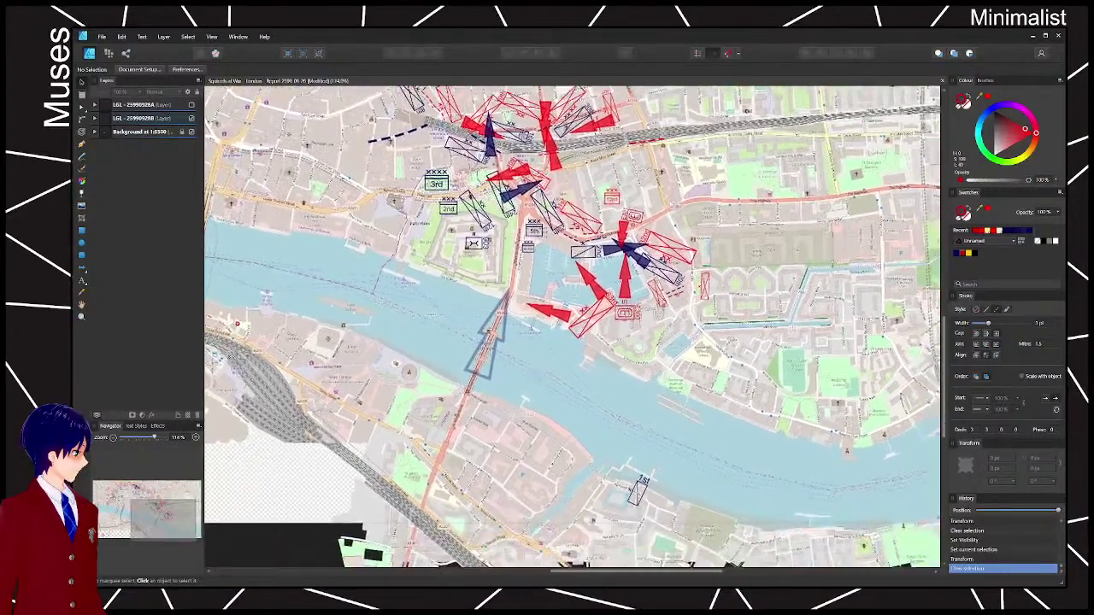
left_click_drag(716, 267, 873, 493)
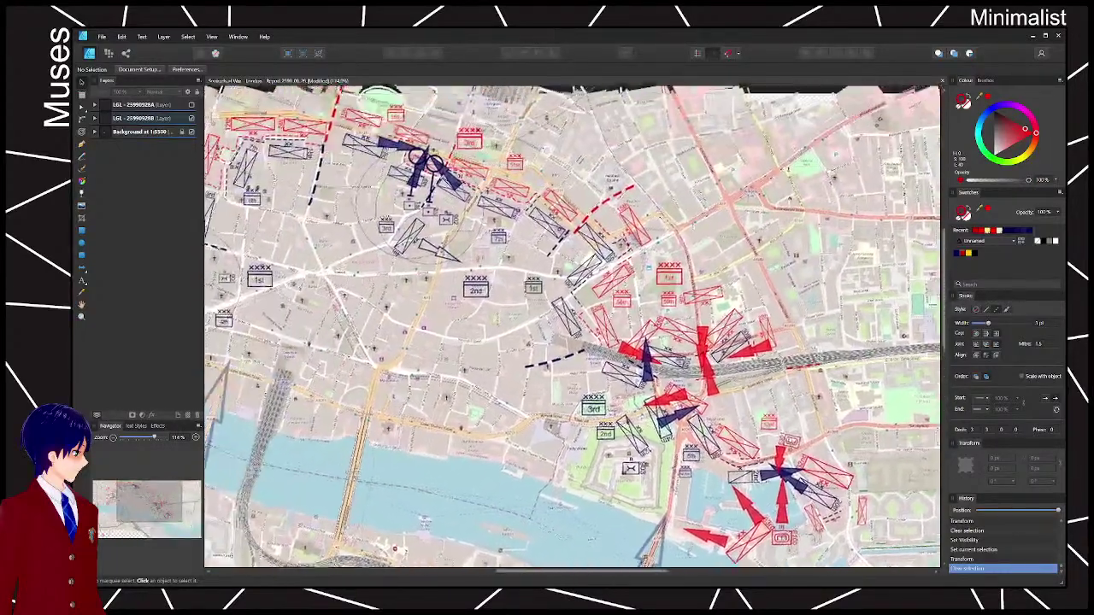
left_click(191, 104)
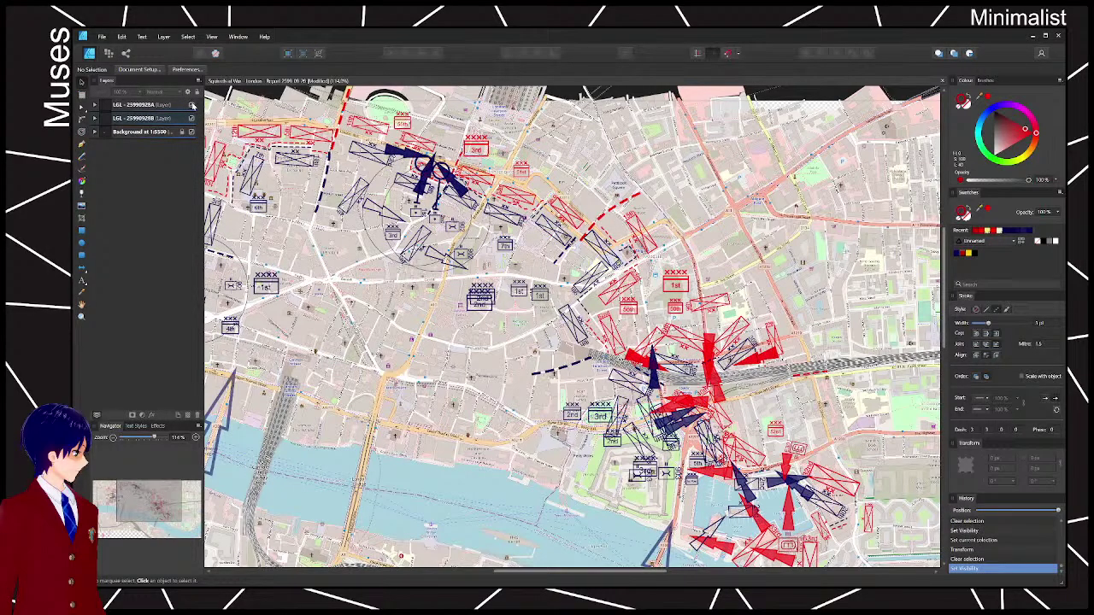
left_click(192, 105)
scroll(378, 159, "up", 4)
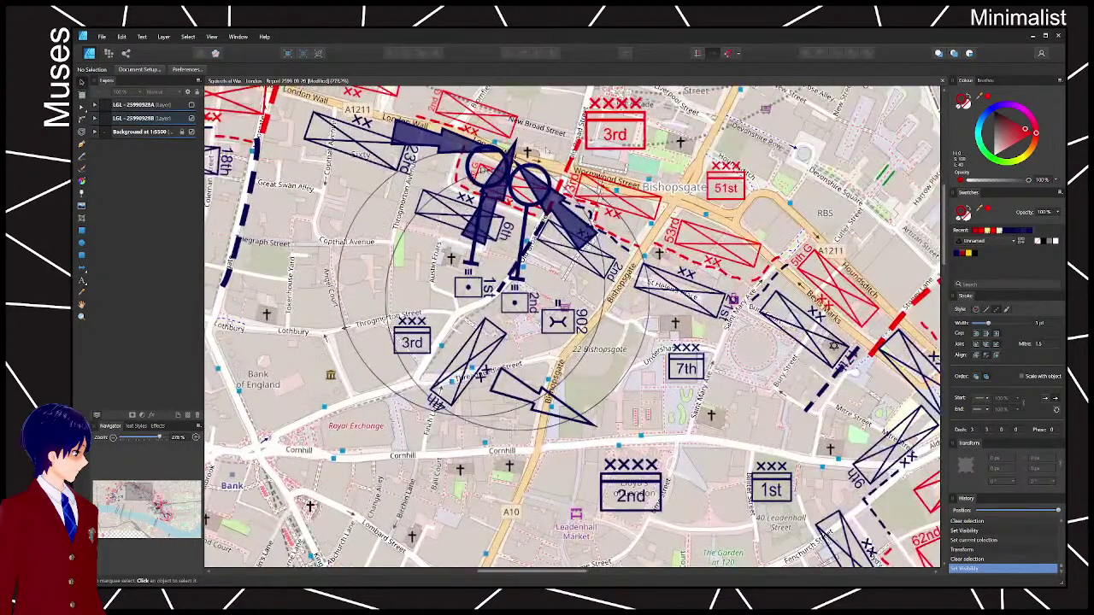
scroll(546, 152, "down", 5)
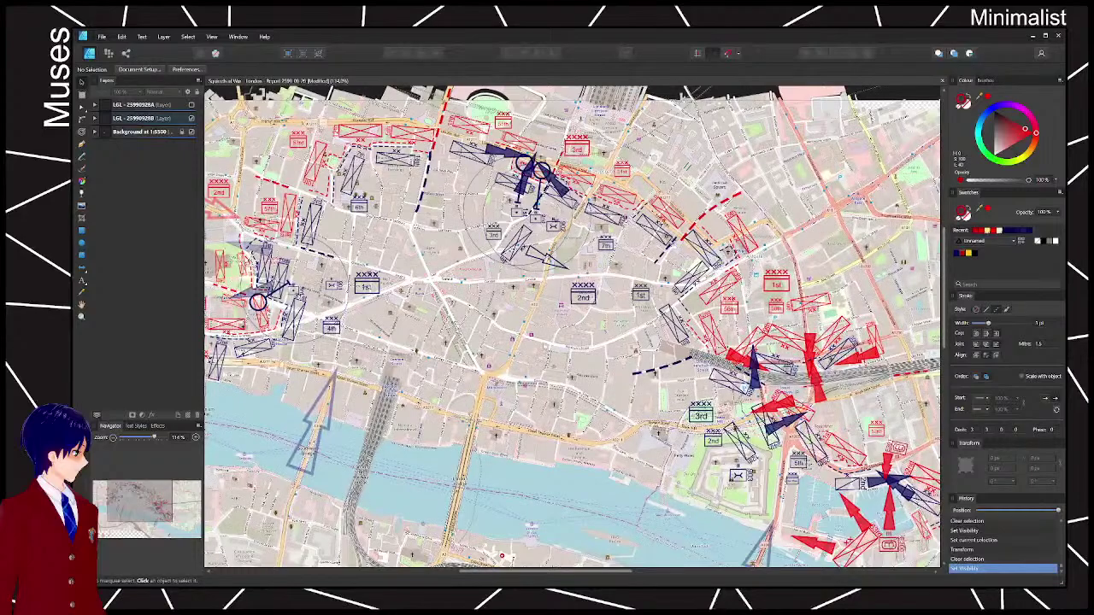
left_click_drag(593, 296, 519, 249)
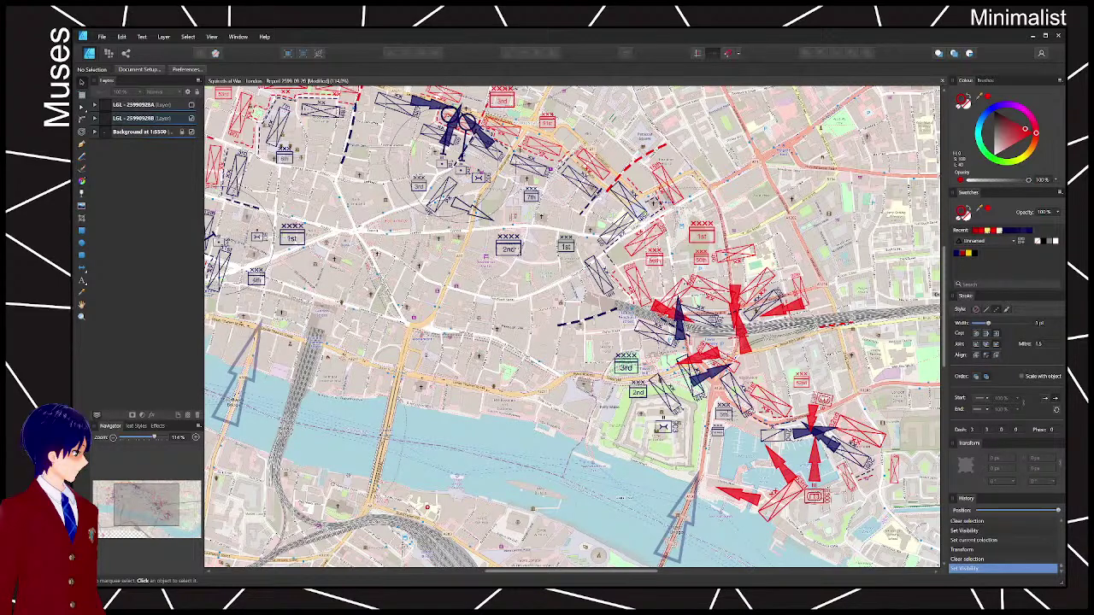
scroll(572, 327, "right", 6)
scroll(573, 327, "down", 1)
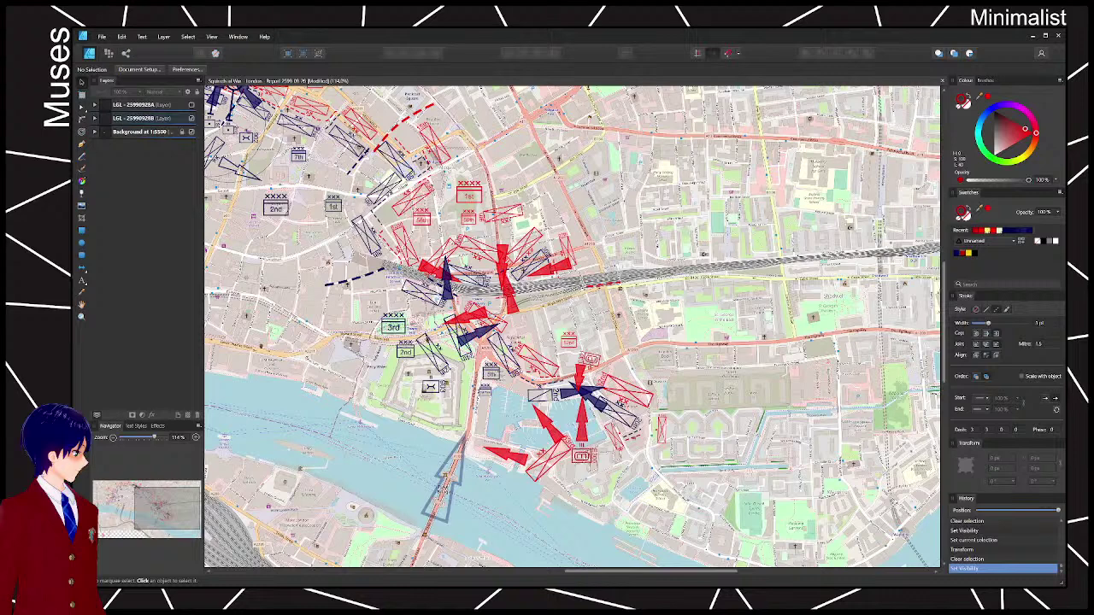
left_click(191, 106)
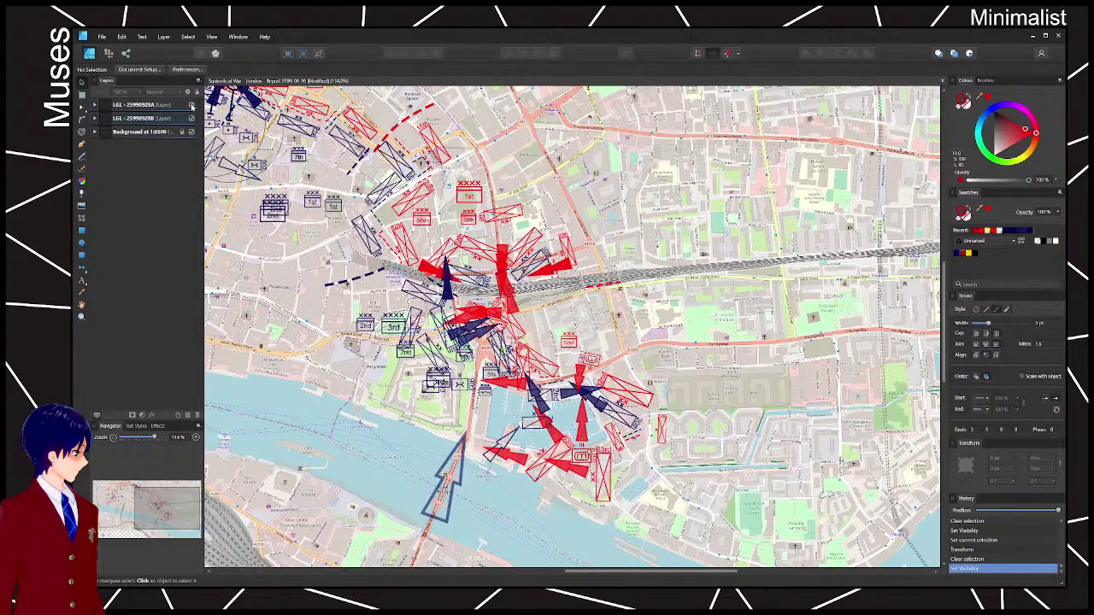
left_click(191, 105)
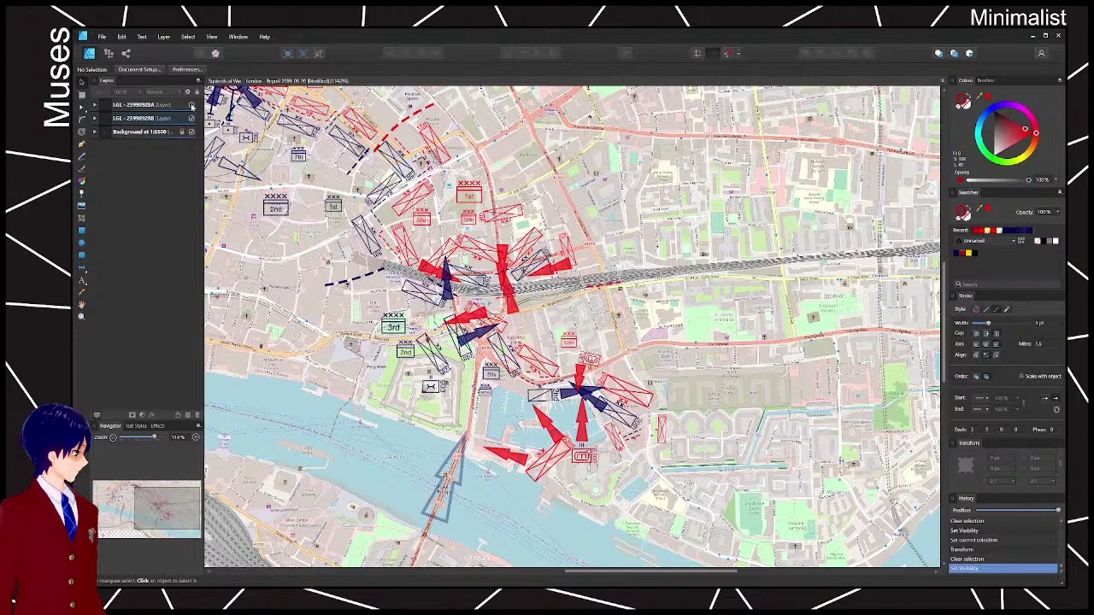
left_click_drag(586, 299, 652, 334)
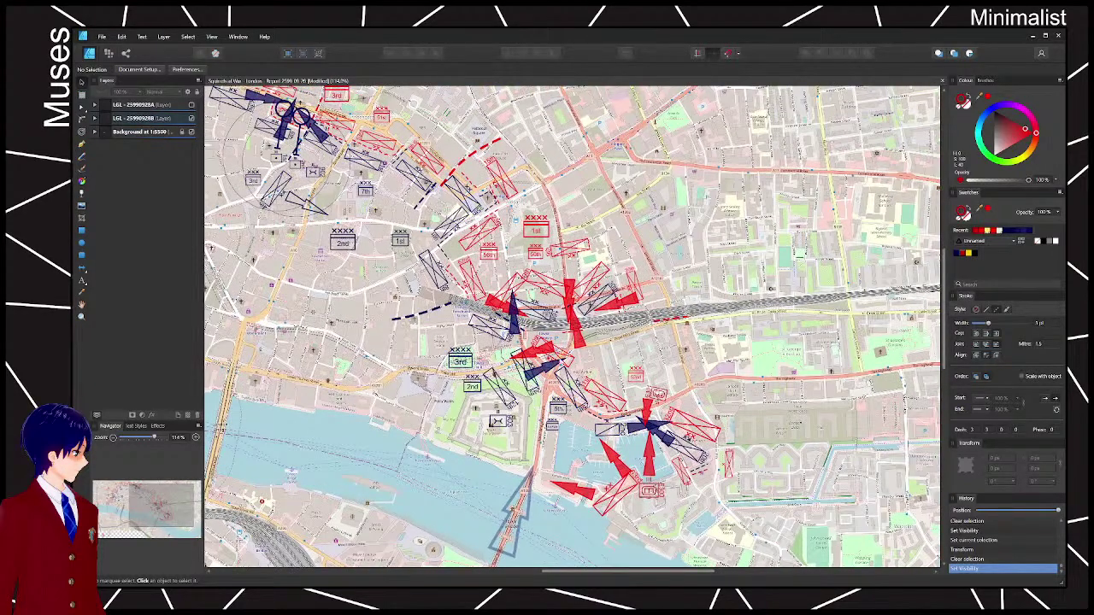
- Rotate the red 19th division symbol south of the 50th corps to nearly horizontal and keep it north of the railway
scroll(544, 347, "up", 5)
scroll(544, 348, "up", 1)
scroll(543, 348, "left", 2)
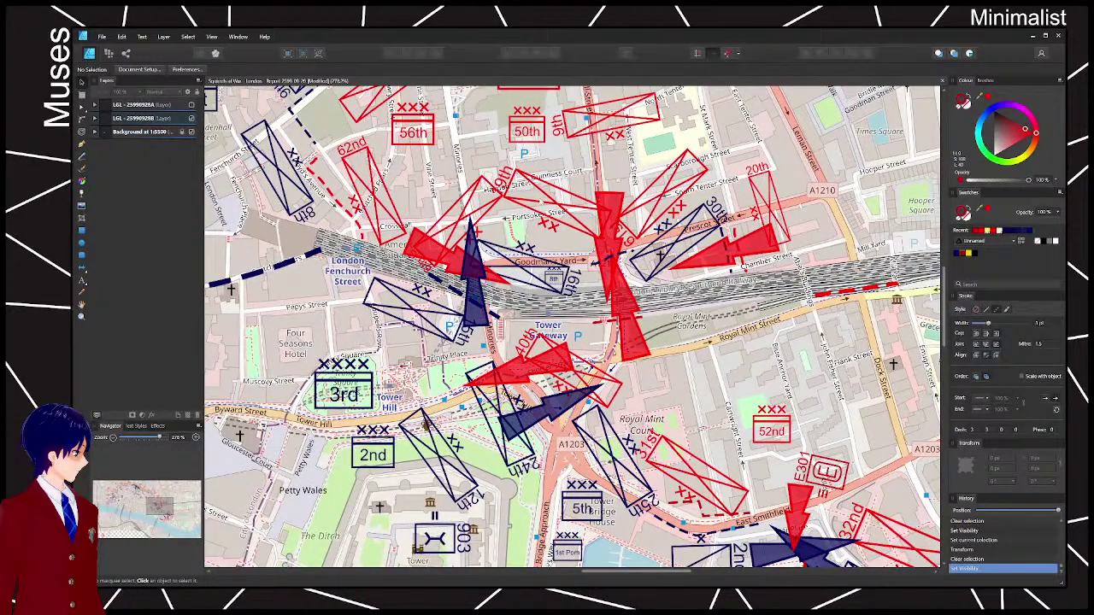
left_click(552, 214)
left_click_drag(529, 254, 552, 235)
- Add two navy arrow copies near London Fenchurch Street, one pointing north-east across the railway and one pointing east from the slightly shifted 8th division
mouse_move(481, 274)
left_mouse_down()
mouse_move(418, 245)
mouse_move(432, 249)
mouse_move(422, 261)
mouse_move(454, 219)
left_mouse_up()
left_click_drag(301, 193, 305, 200)
left_click(389, 268)
left_click_drag(390, 268, 348, 204)
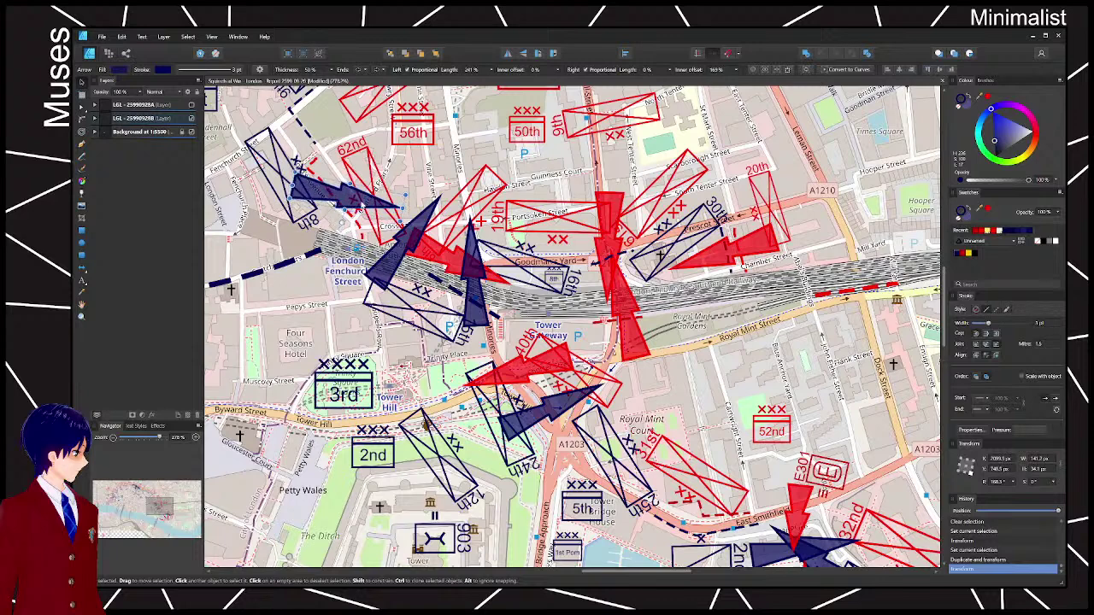
key("ctrl+d")
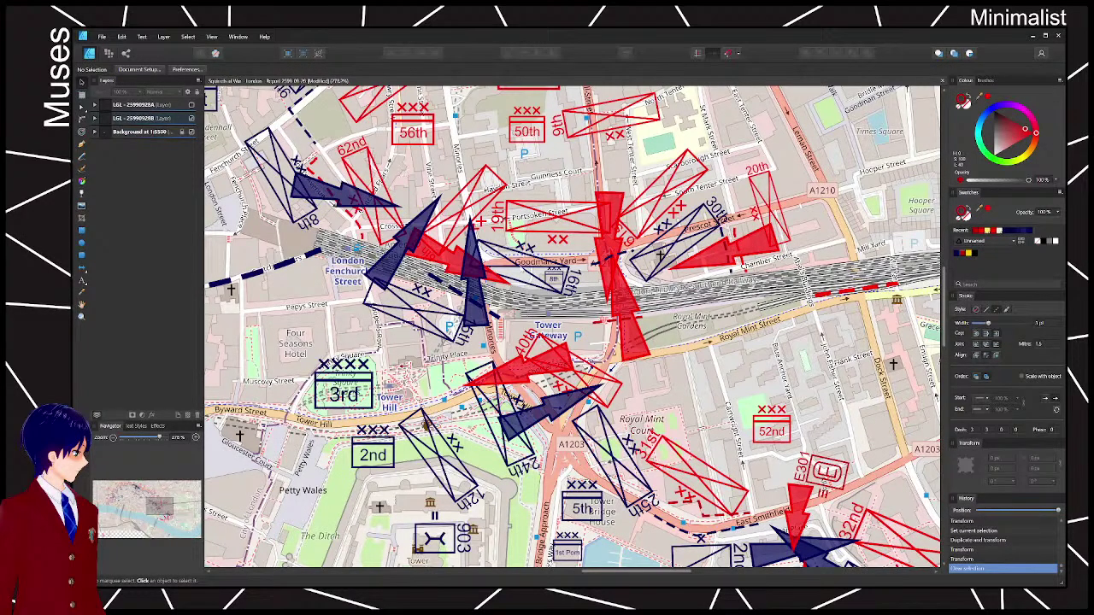
- Rotate and reposition the blue 30th and 16th division symbols to line up along the railway on either side of the long red arrow
left_click(667, 243)
left_click_drag(648, 196, 660, 189)
left_click_drag(677, 230, 667, 254)
left_click(530, 255)
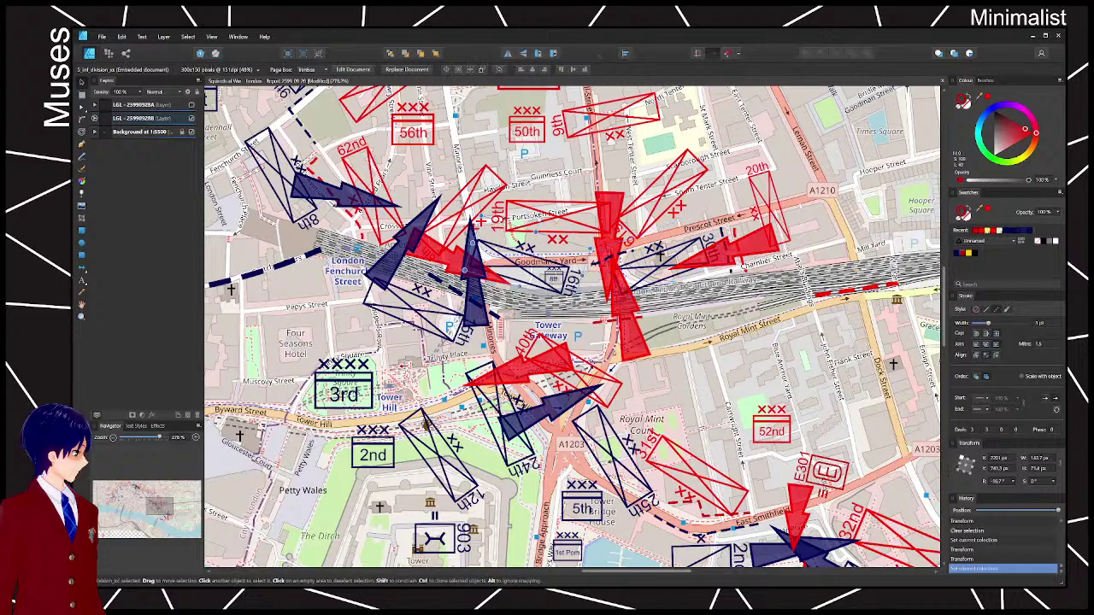
left_click_drag(540, 219, 534, 208)
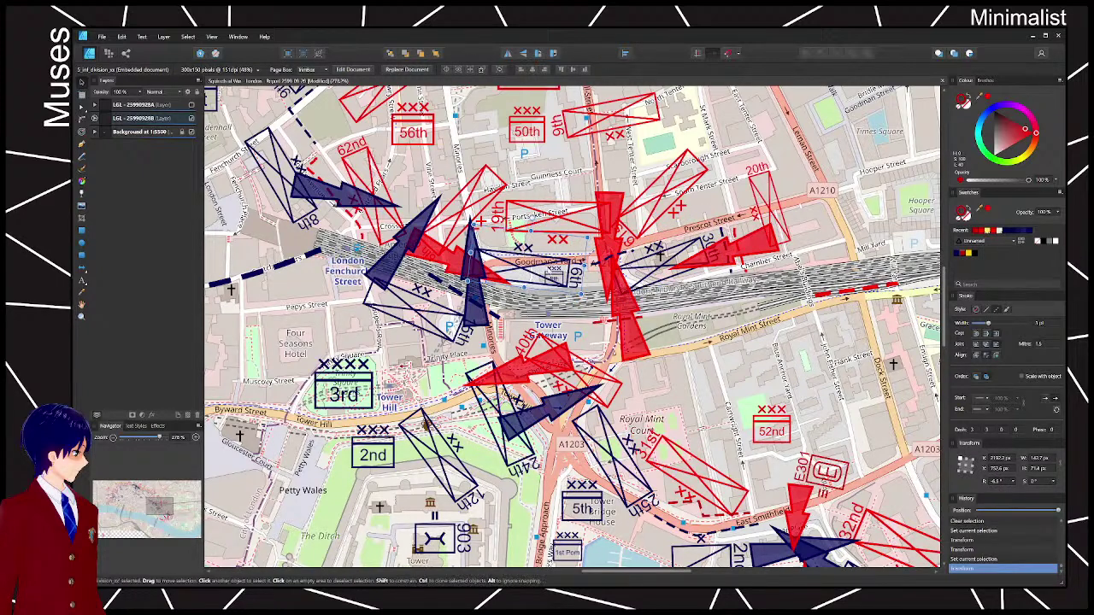
left_click_drag(549, 268, 611, 294)
- Rotate the blue 15th division symbol south of the railway closer to horizontal and shift it slightly east
left_click(434, 329)
left_click(433, 332)
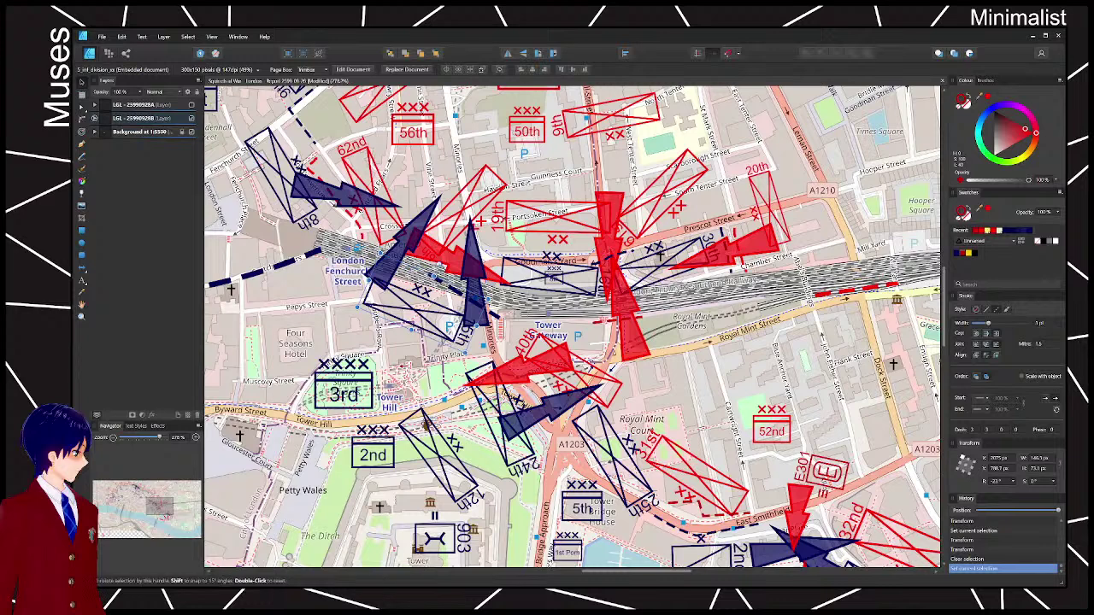
left_click_drag(441, 265, 429, 259)
left_click_drag(421, 300, 427, 301)
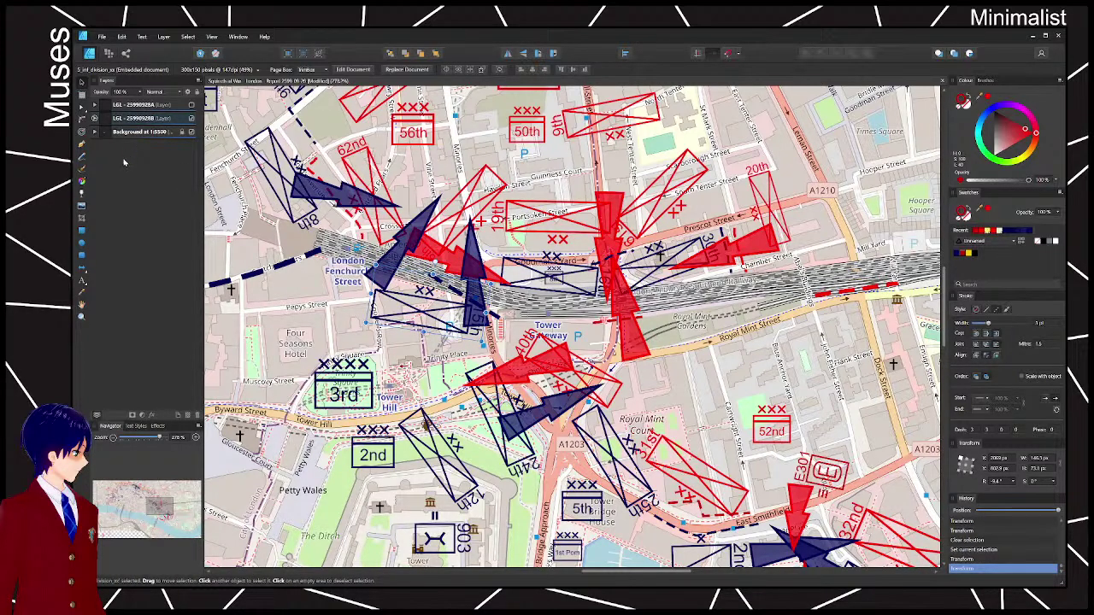
- Draw a dashed front line with the Pen tool around the tip of the 15th division's arrow and colour it navy
left_click(82, 146)
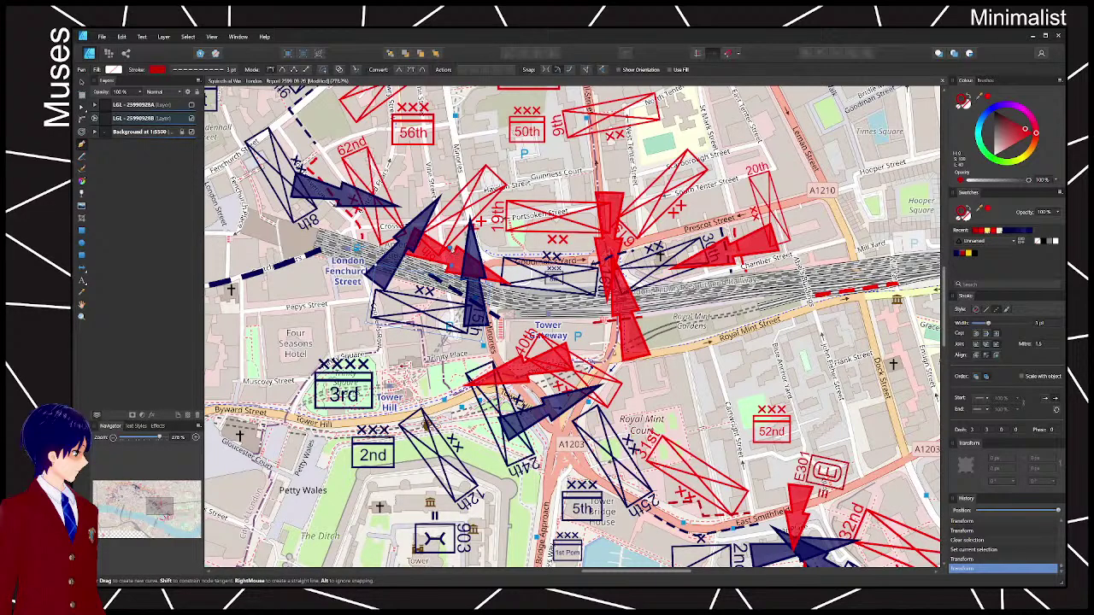
left_click(487, 233)
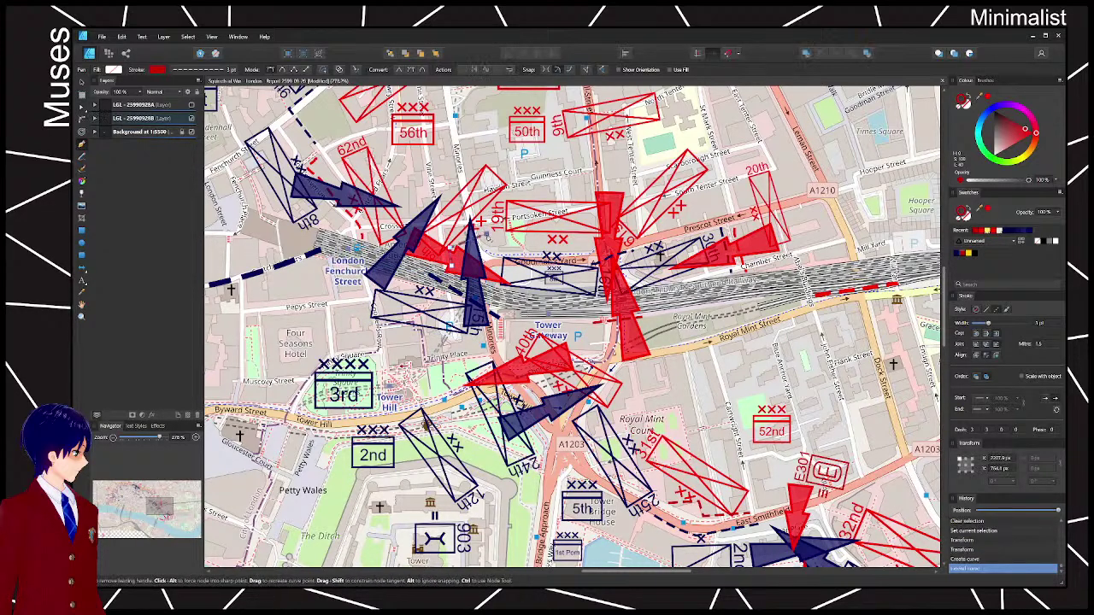
left_click(451, 250)
left_click(496, 253)
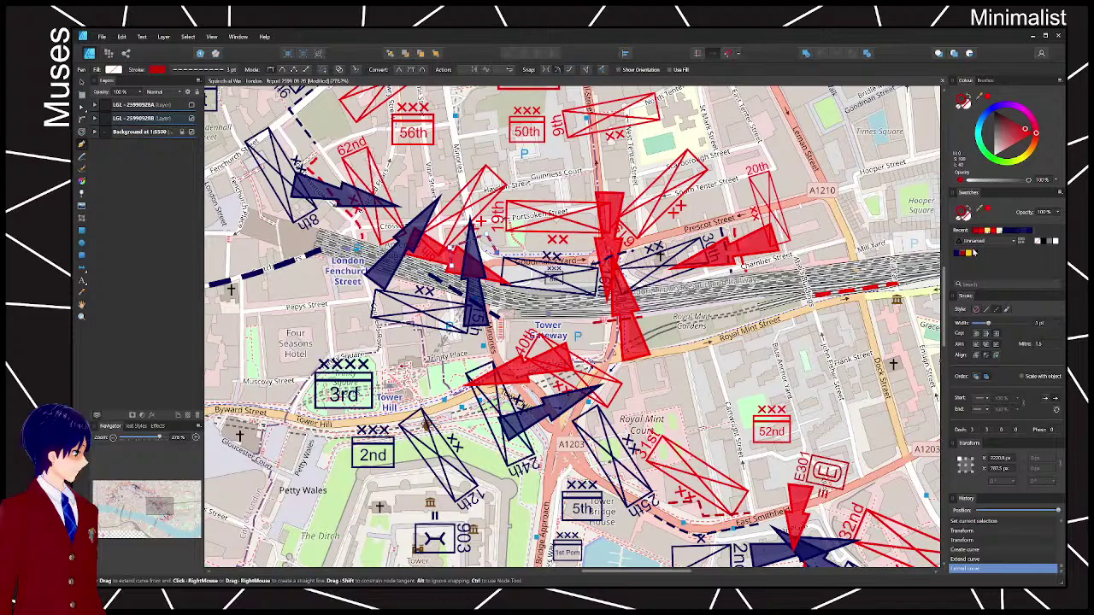
left_click(957, 254)
key("v")
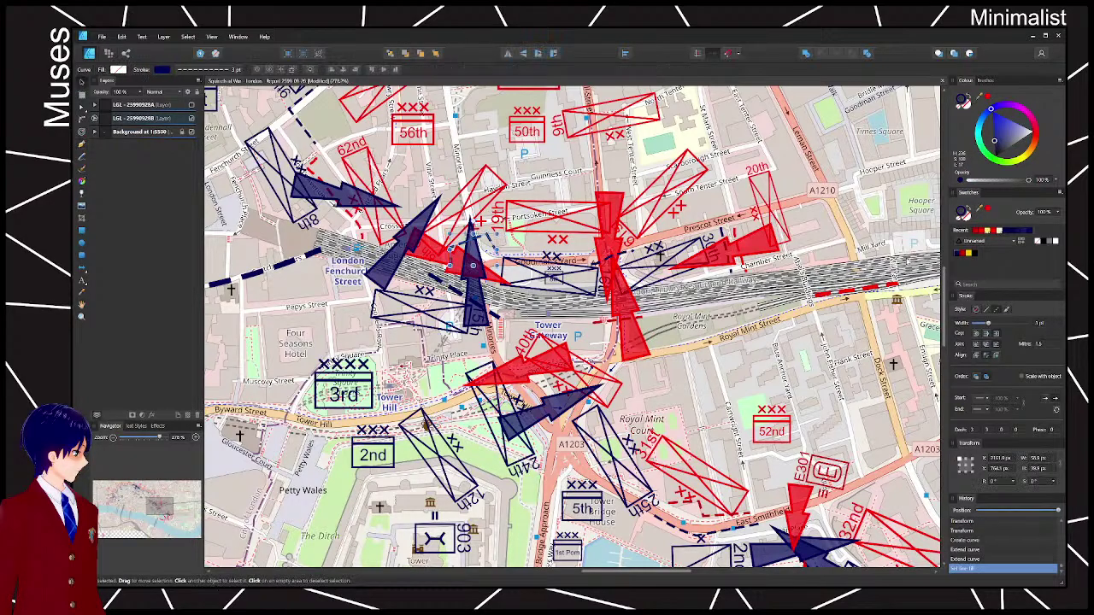
key("ctrl+d")
- Move the red arrow that crosses the railway at the 15th division's arrow slightly south
scroll(713, 359, "down", 4)
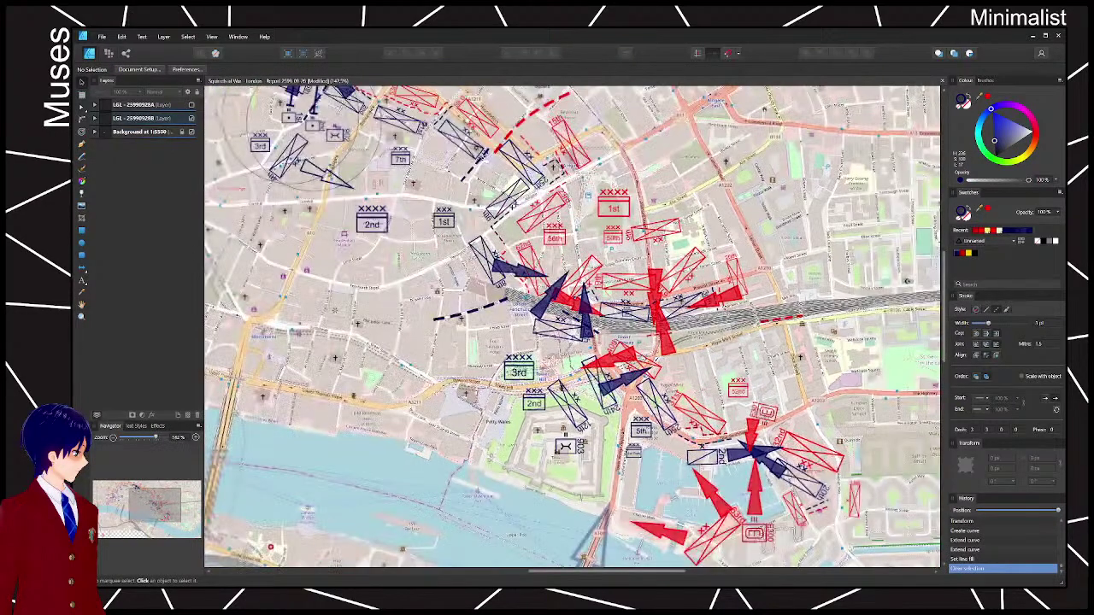
left_click_drag(735, 353, 729, 345)
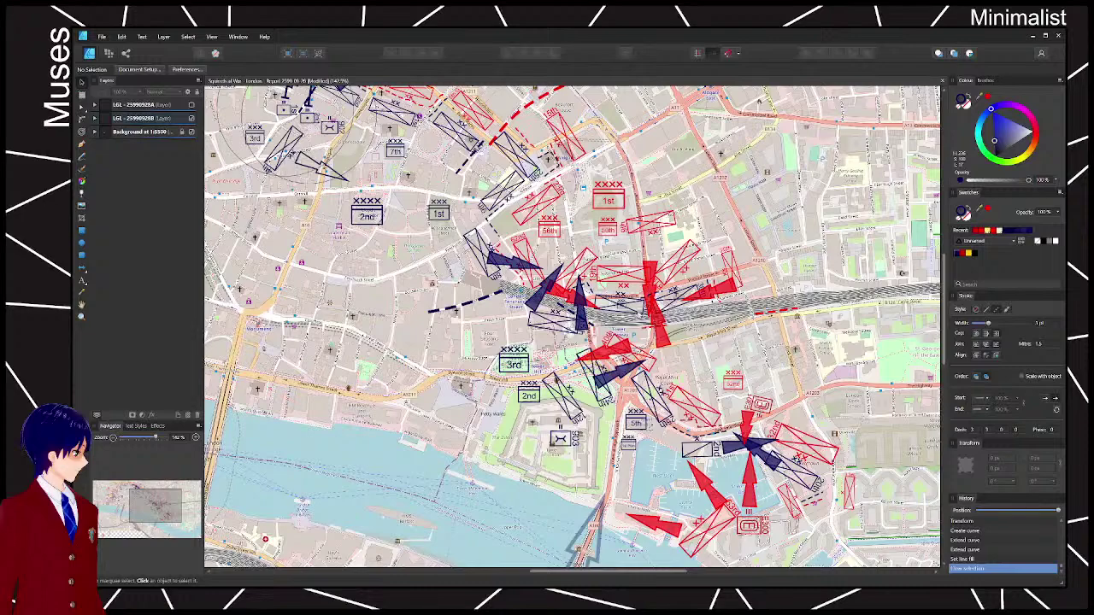
scroll(607, 302, "up", 5)
left_click(651, 235)
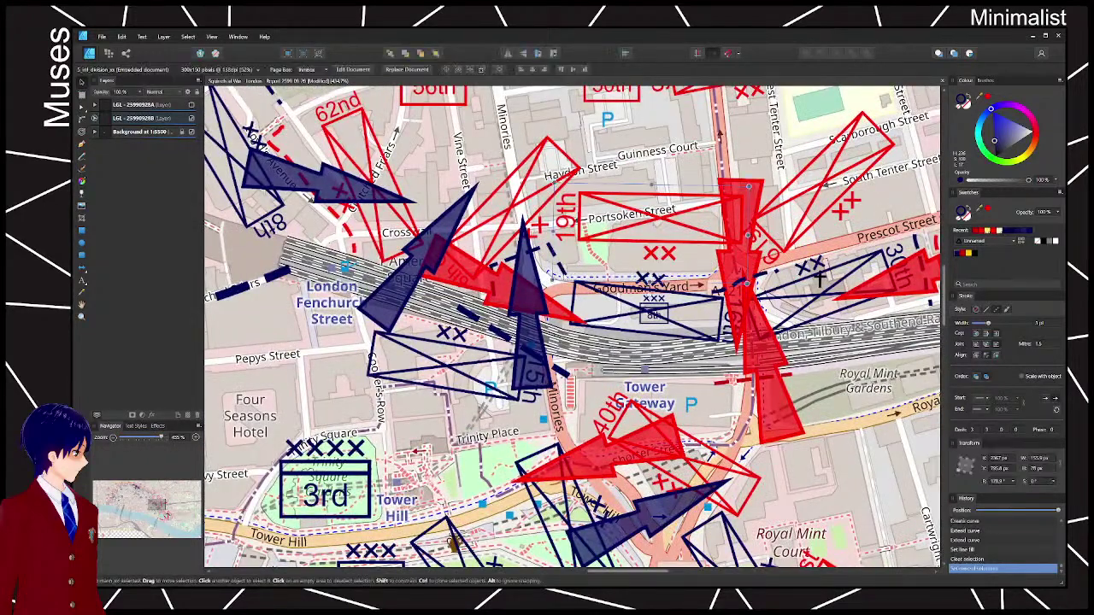
left_click(517, 205)
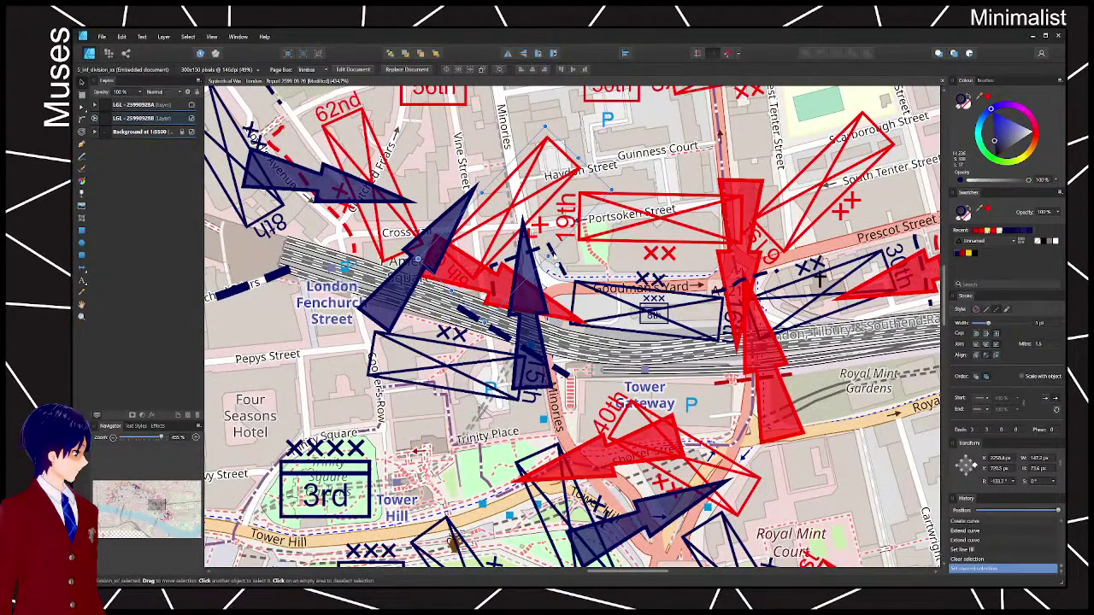
left_click(553, 253)
left_click(533, 293)
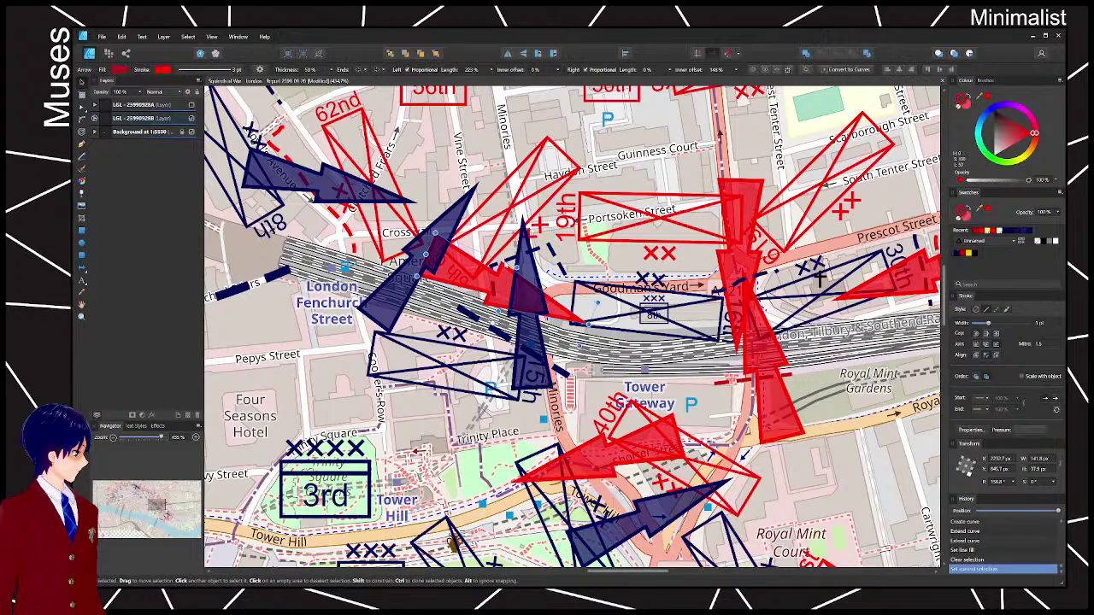
left_click_drag(533, 292, 531, 304)
- Shift the tilted red division symbol by Haydon Street slightly north, and bring the new navy dashed line and the nearby red arrow to the front
left_click(548, 253)
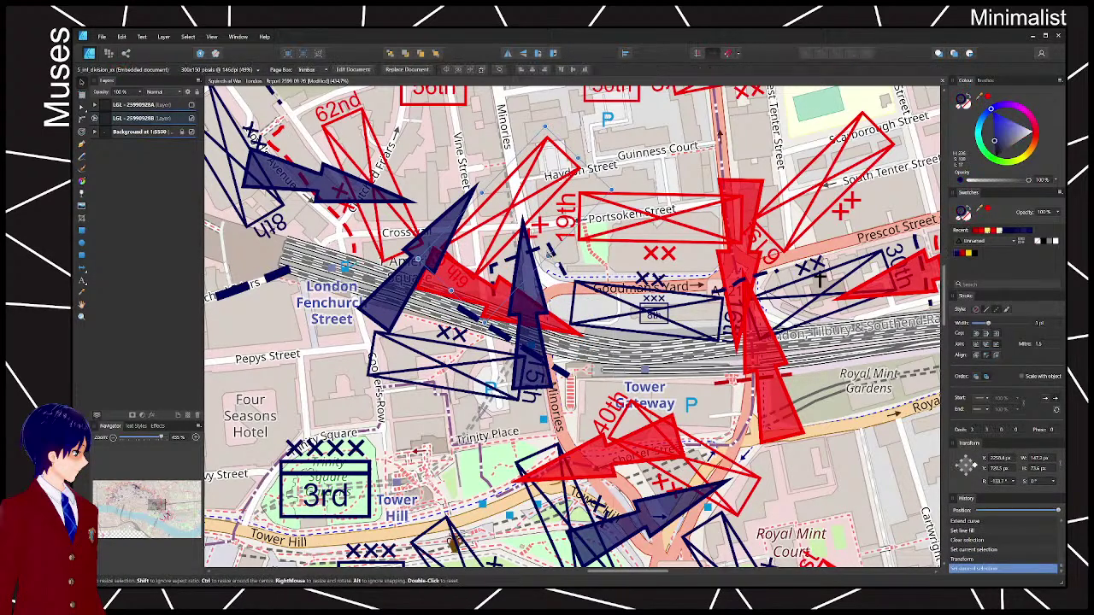
left_click_drag(540, 223, 523, 182)
left_click(551, 251)
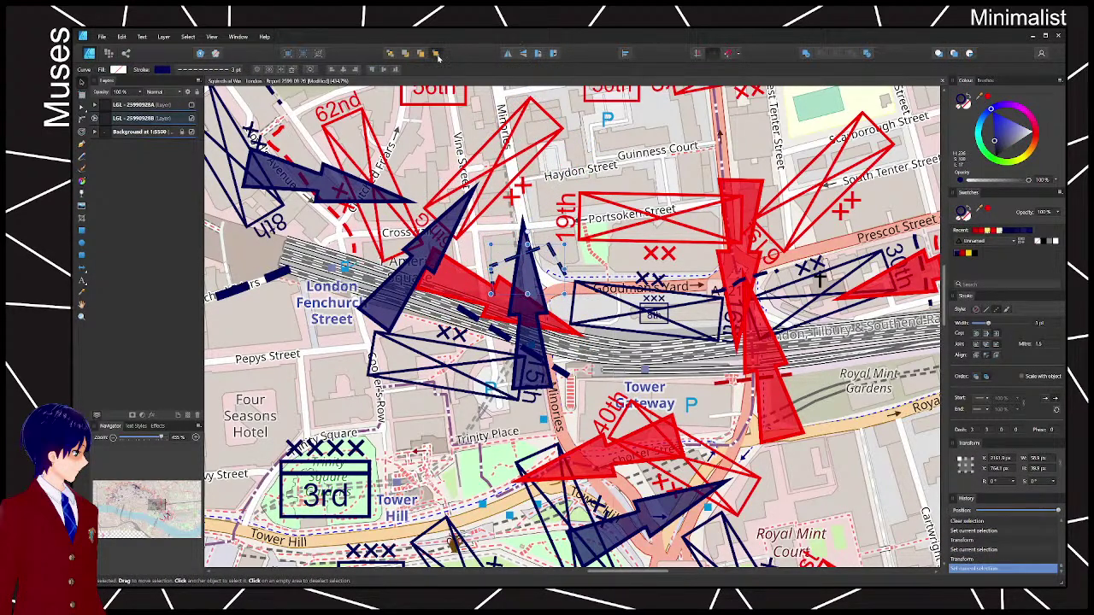
left_click(436, 53)
left_click_drag(520, 188, 538, 212)
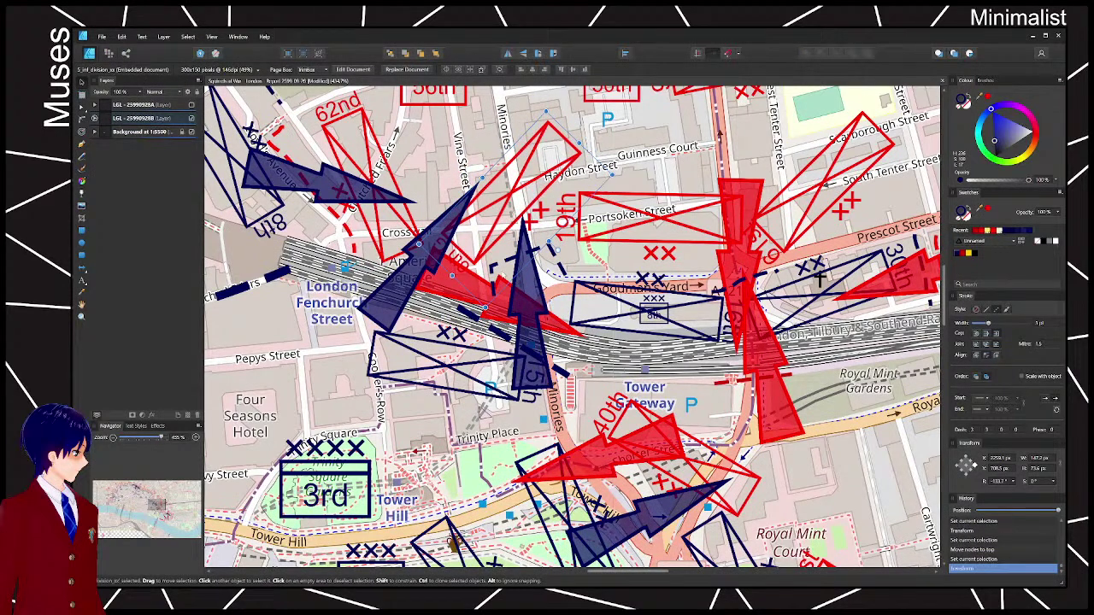
left_click(456, 294)
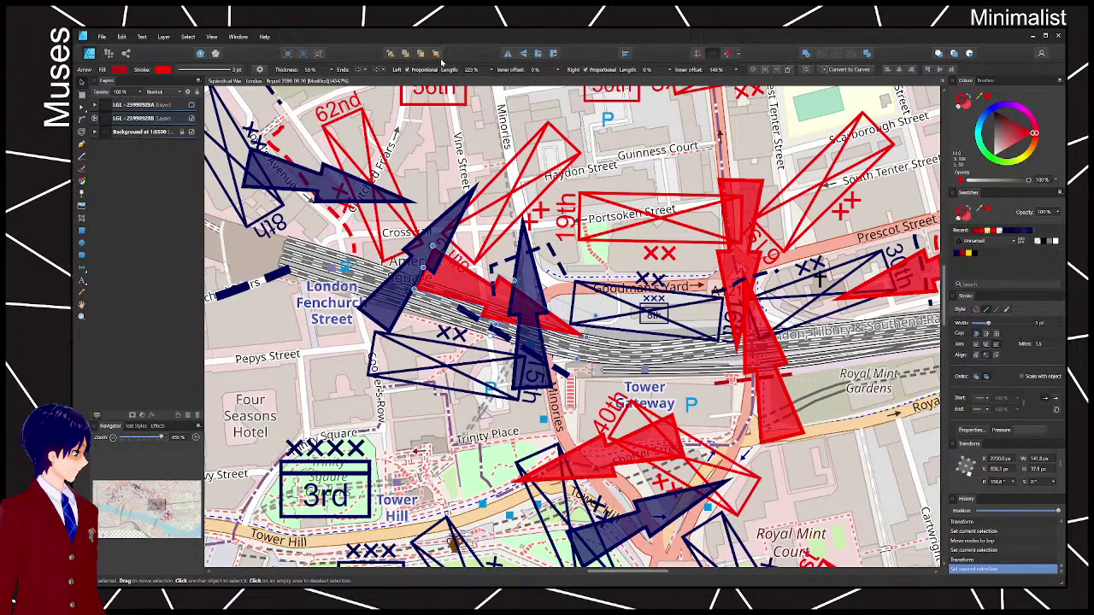
left_click(435, 53)
- Add a node to the navy dashed line and reshape its eastern end to run east between the 19th and 16th divisions
double_click(553, 254)
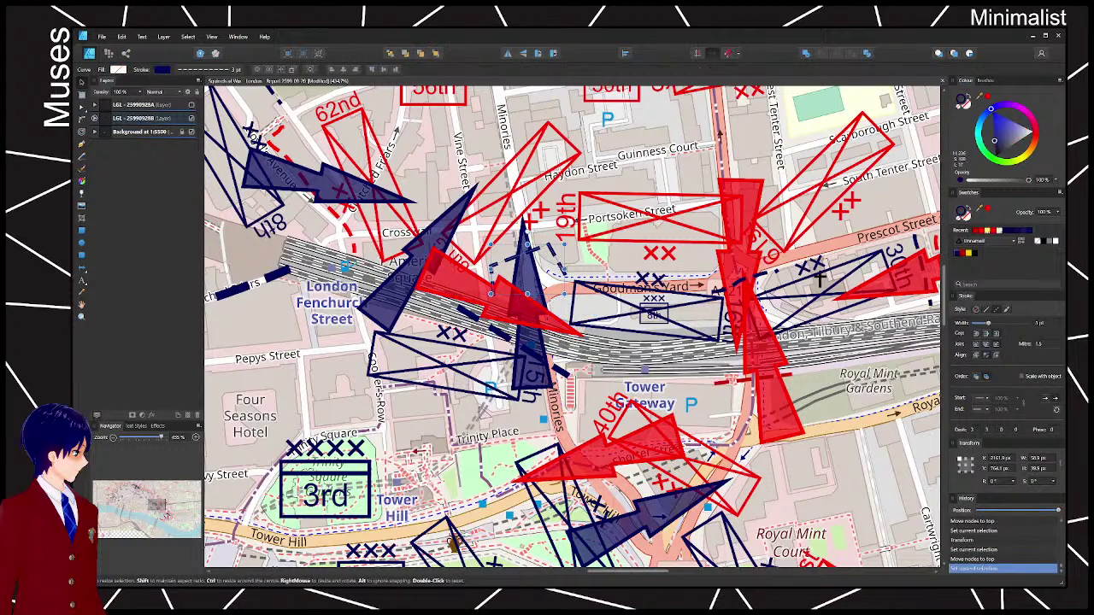
left_click(561, 266)
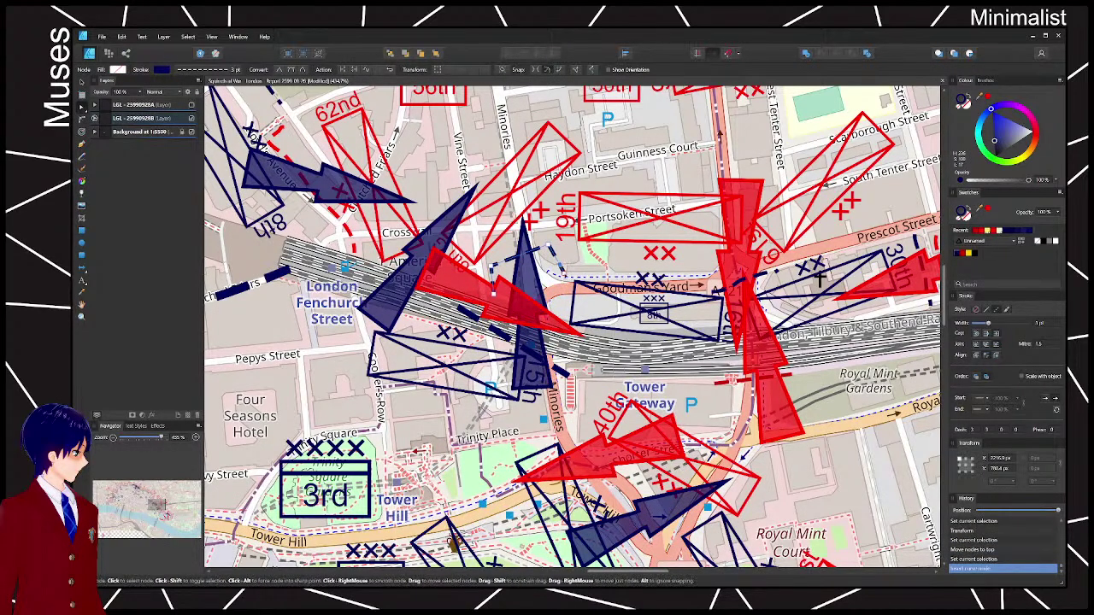
left_click_drag(568, 278, 604, 267)
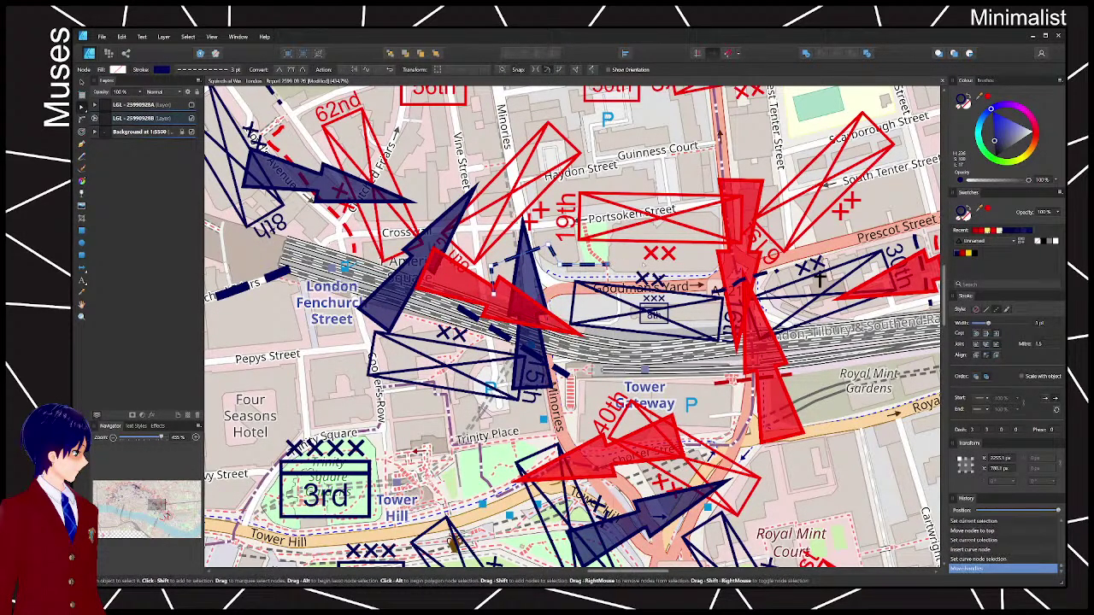
left_click(630, 267)
left_click(824, 407)
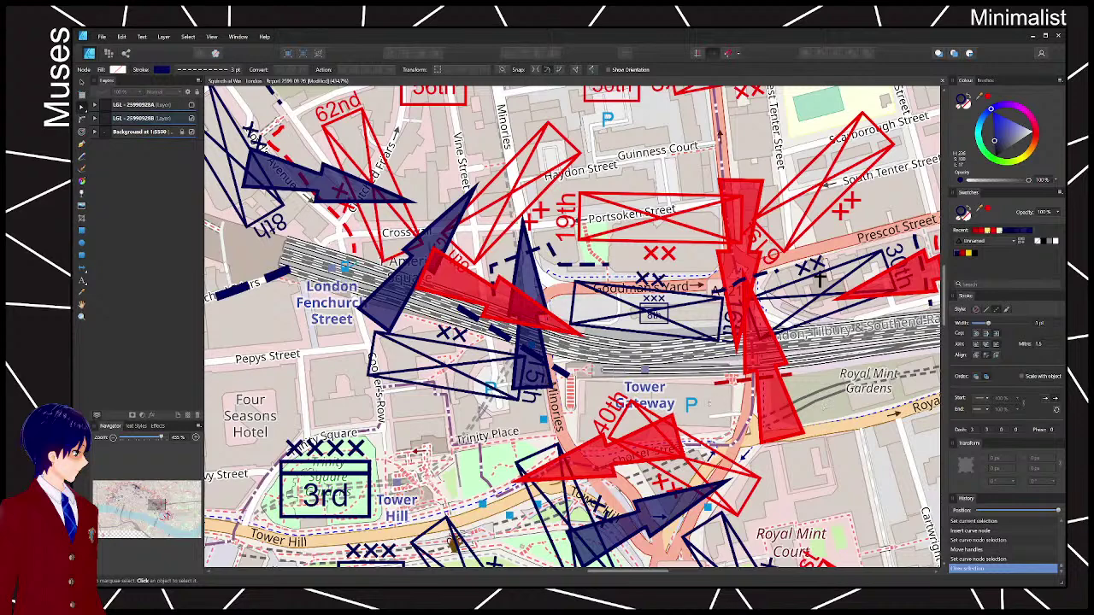
- Rotate the red division symbol south of Scarborough Street to run nearly east-west along Prescot Street, adjust its position, and save the document
scroll(695, 397, "down", 3)
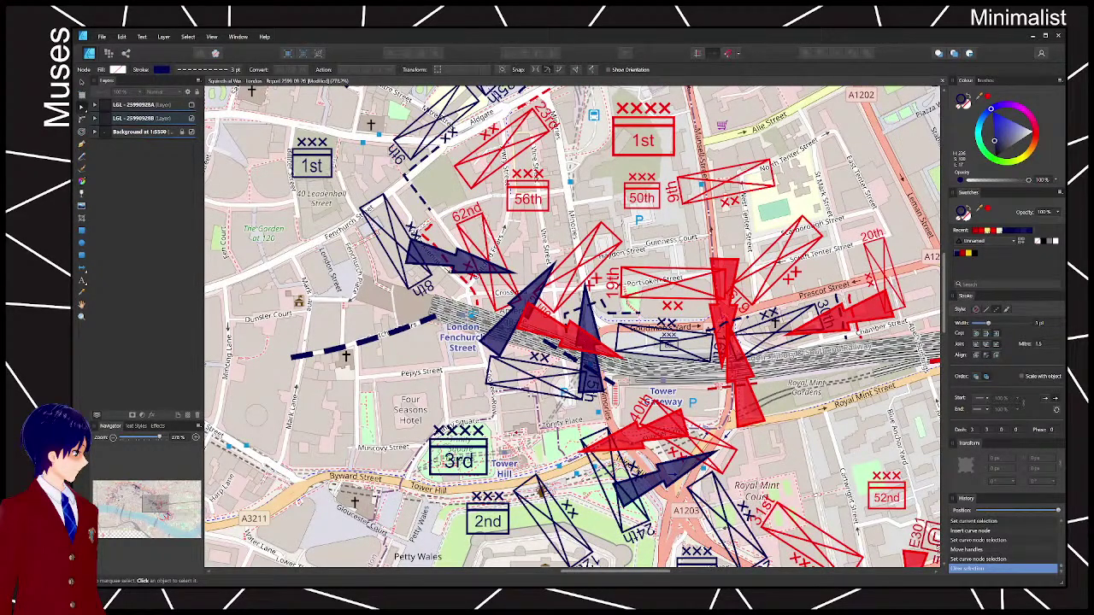
left_click_drag(540, 491, 520, 503)
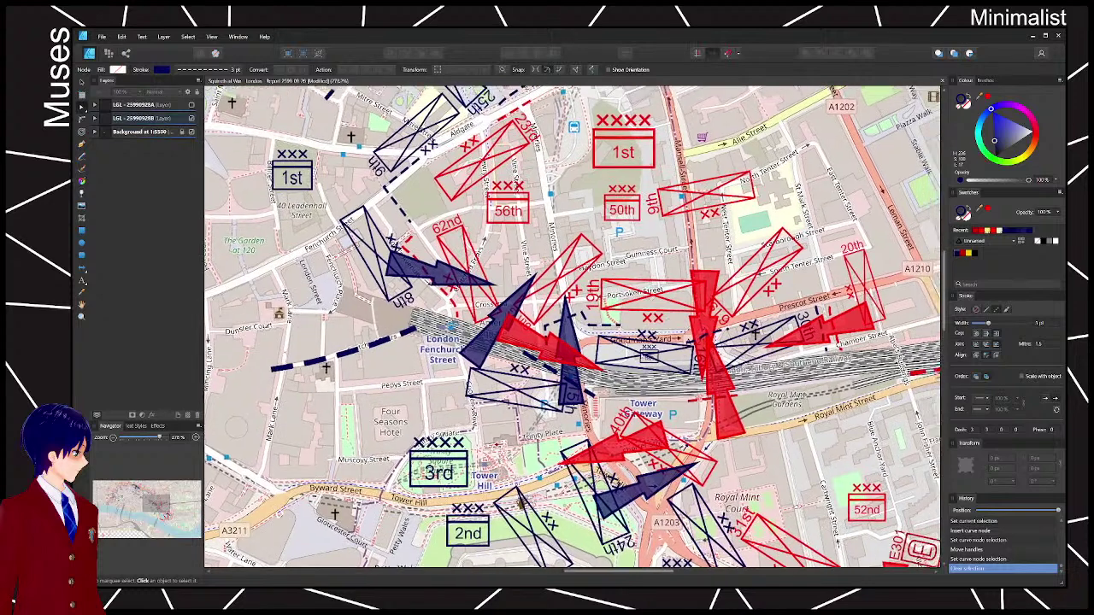
key("v")
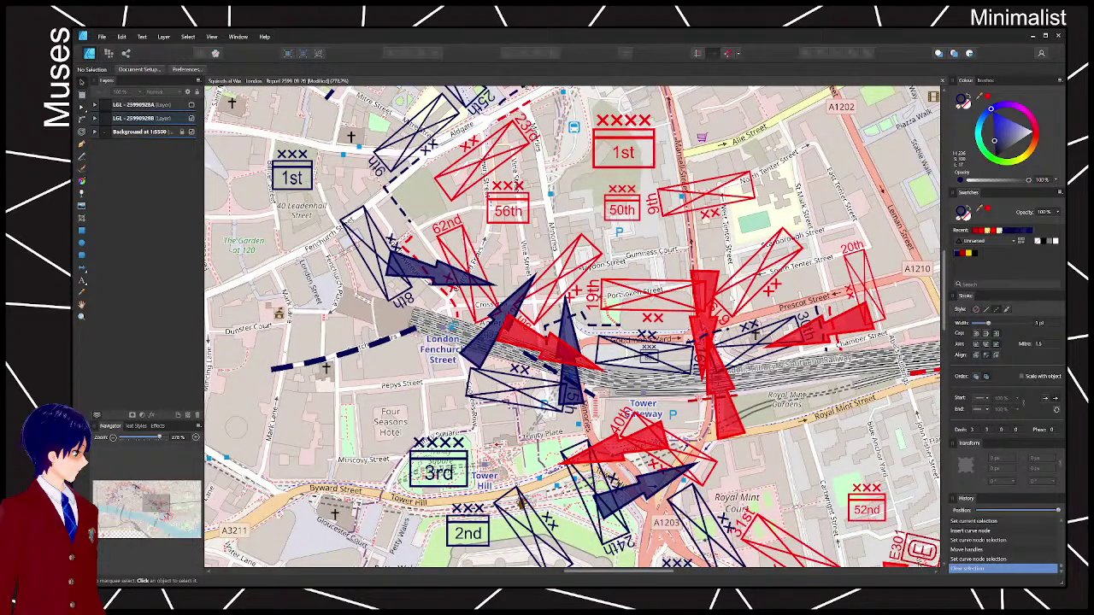
left_click(758, 272)
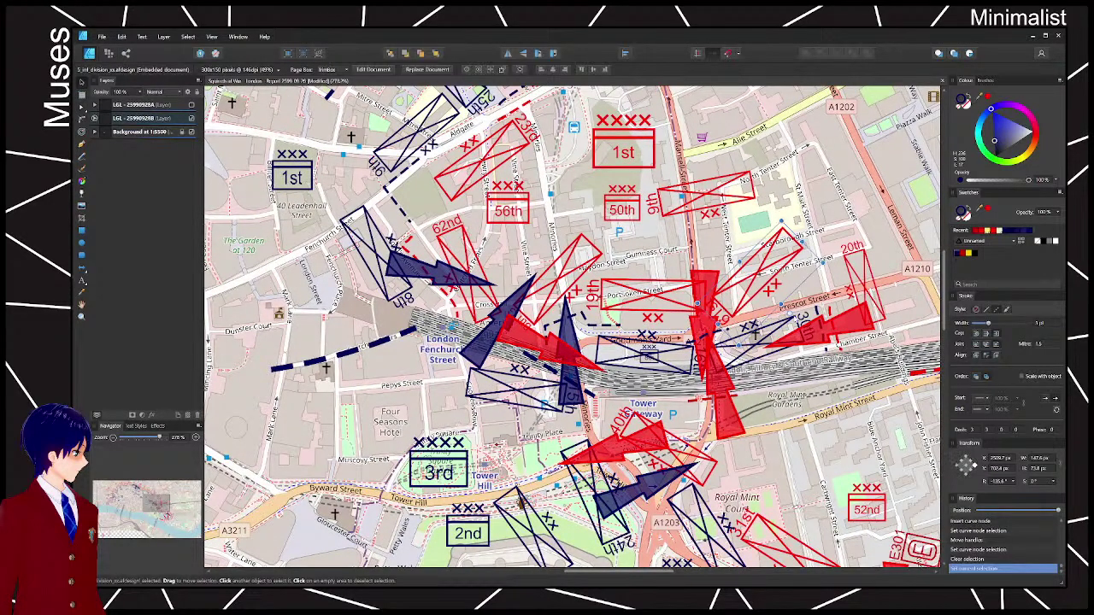
left_click_drag(795, 318, 769, 329)
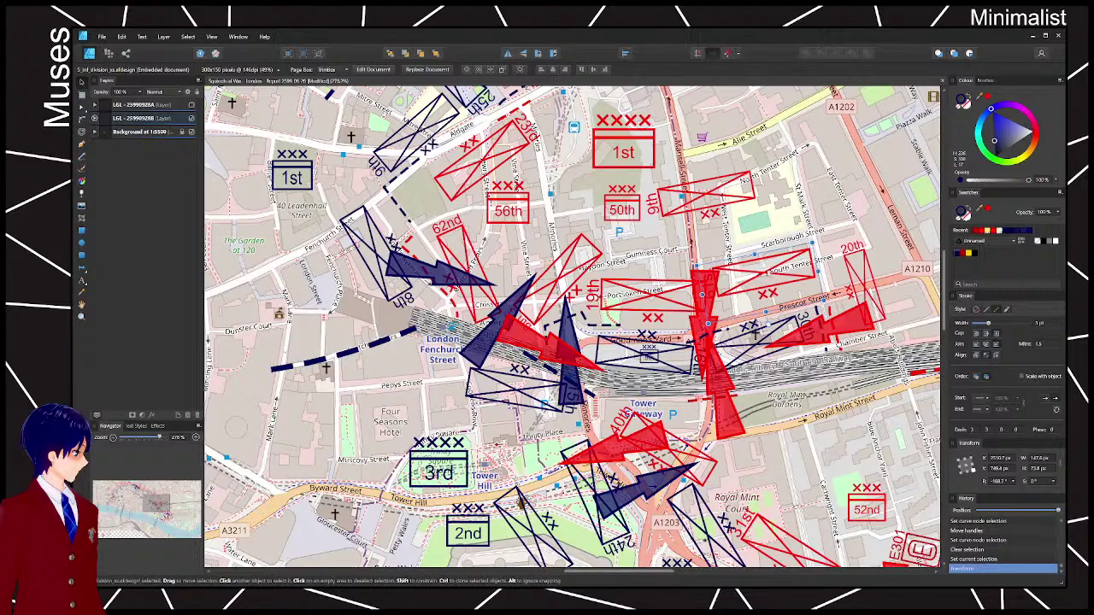
left_click_drag(766, 271, 658, 245)
key("Escape")
scroll(781, 298, "down", 3)
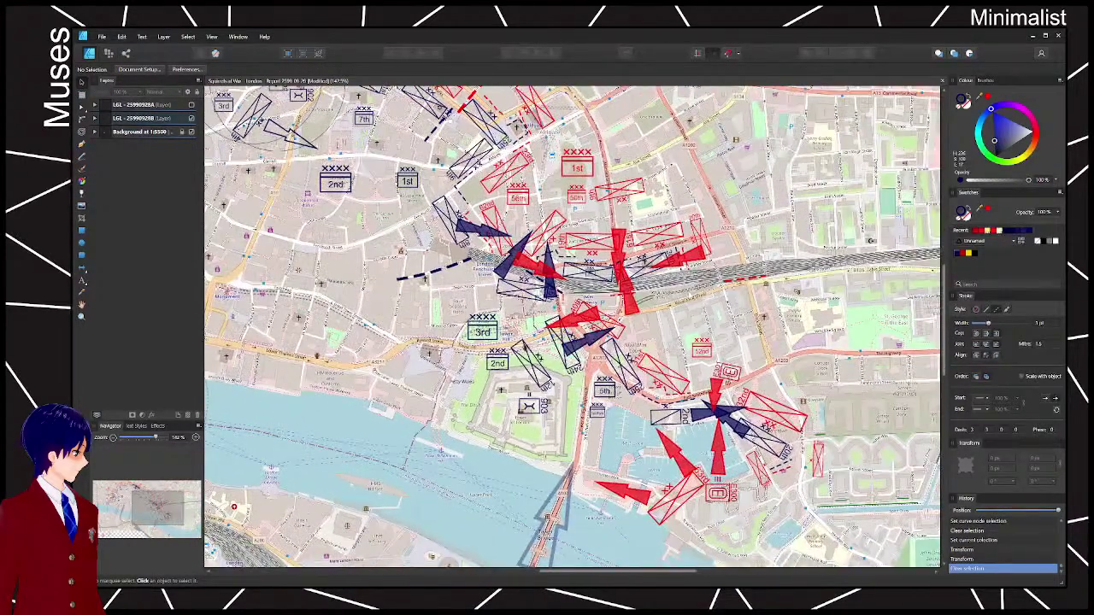
key("ctrl+s")
- Duplicate the LGL - 25990928B layer, hide the upper copy and rename the lower one LGL - 25990928C
left_click(146, 119)
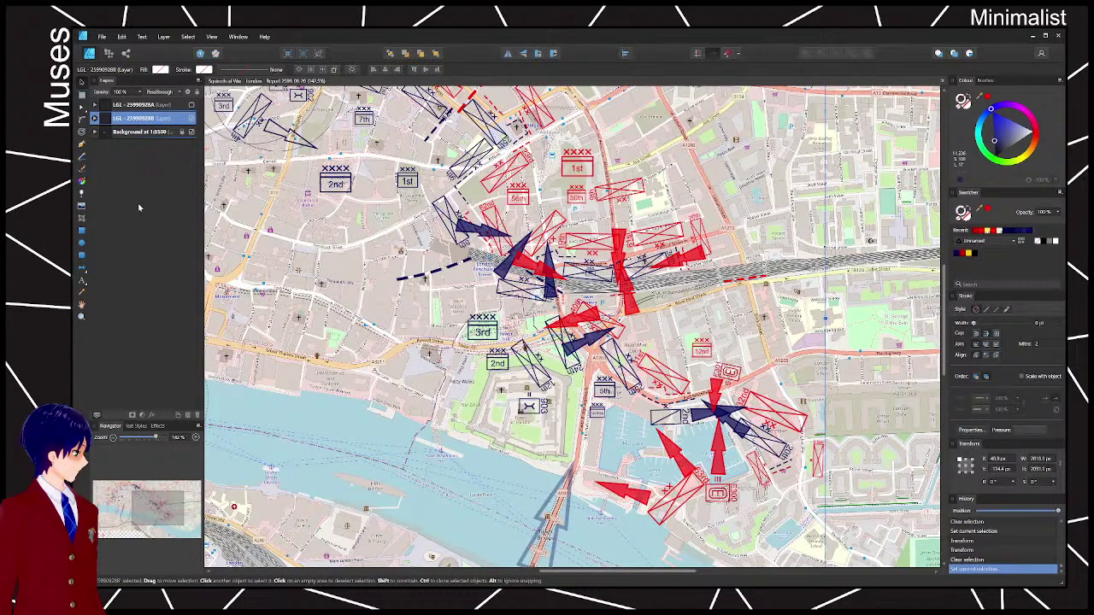
key("ctrl+j")
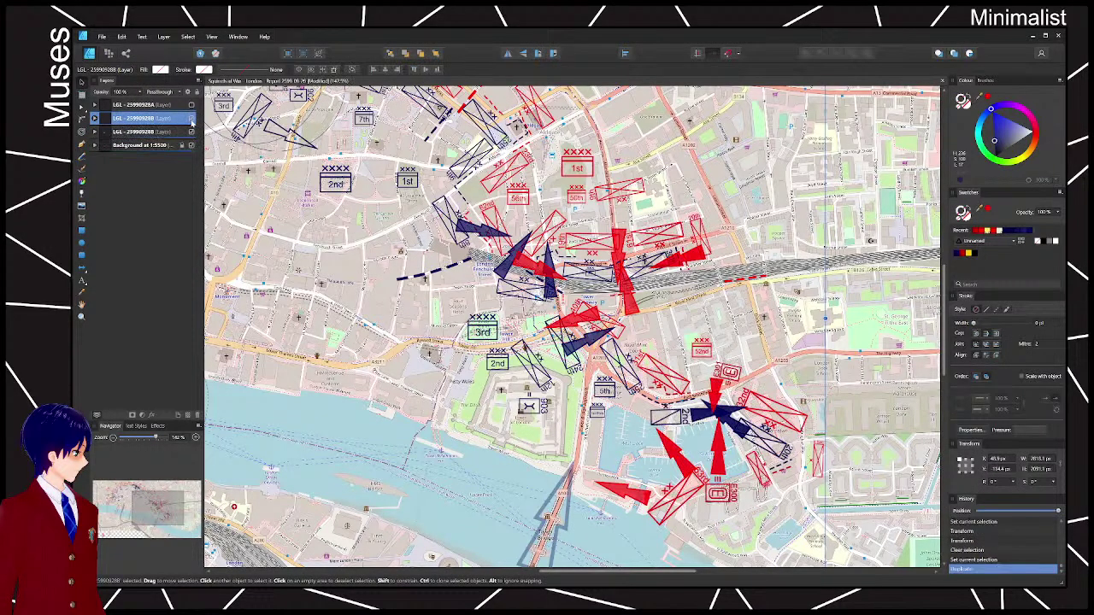
left_click(191, 118)
double_click(167, 132)
key("Escape")
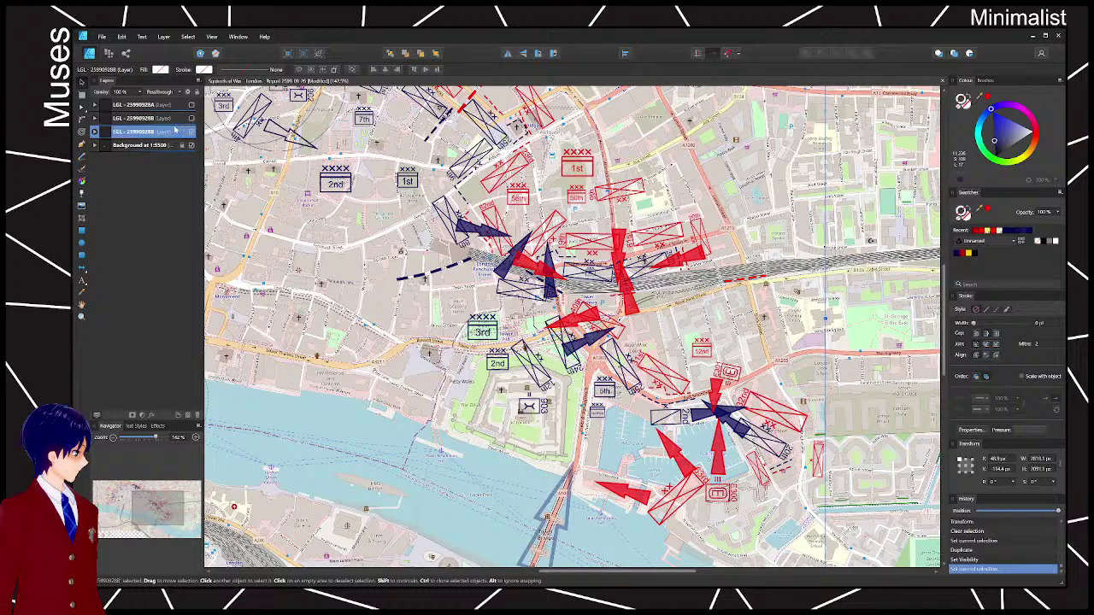
double_click(170, 133)
type("C")
key("Return")
key("ctrl+d")
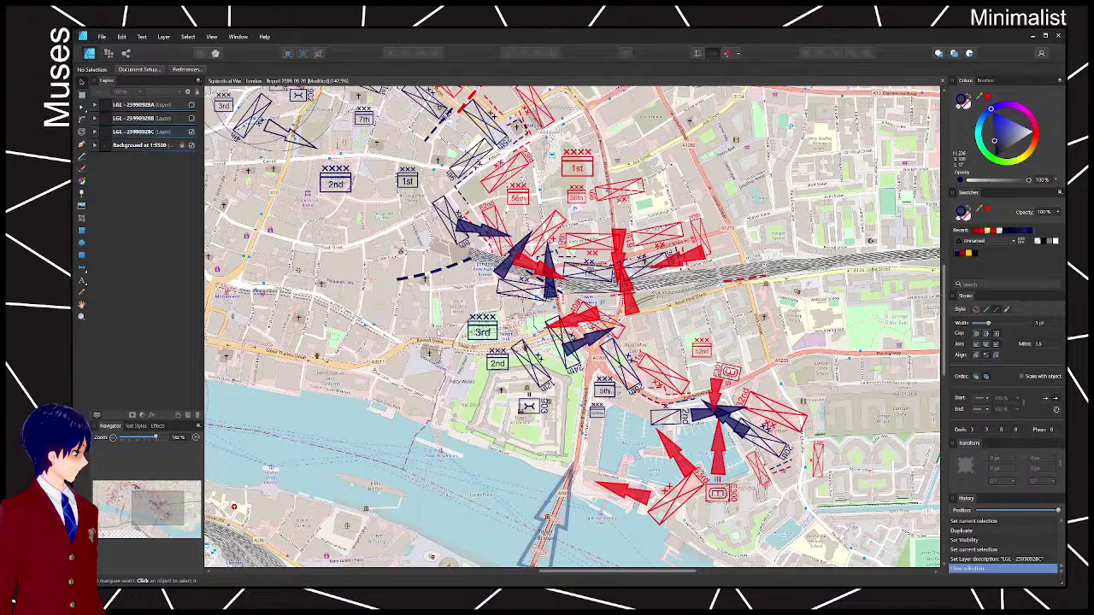
- Nudge the red 31st division symbol slightly northeast
left_click(663, 376)
left_click_drag(664, 376, 668, 374)
key("ctrl+d")
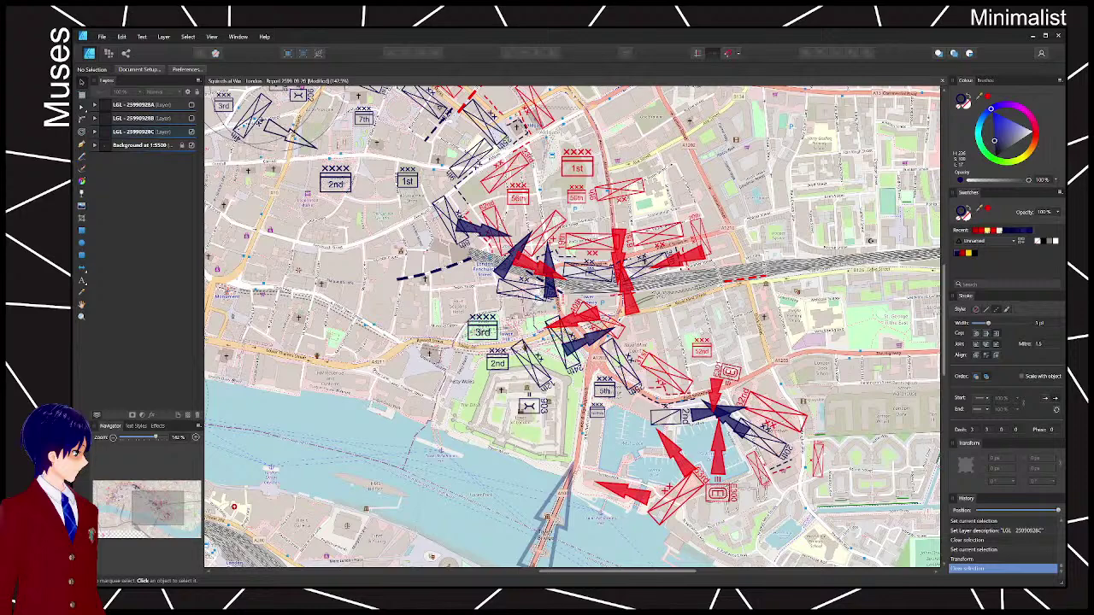
- Move the red E300 engineer regiment north to the upper edge of St Katharine Docks and delete its red arrow
scroll(794, 472, "up", 3)
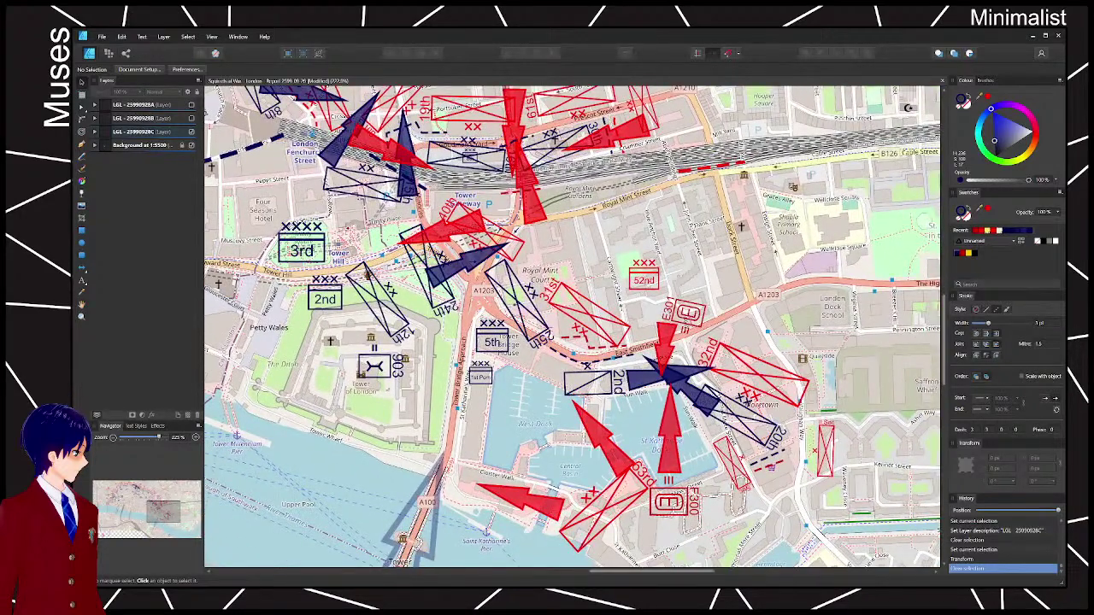
left_click_drag(683, 495, 677, 406)
left_click(675, 459)
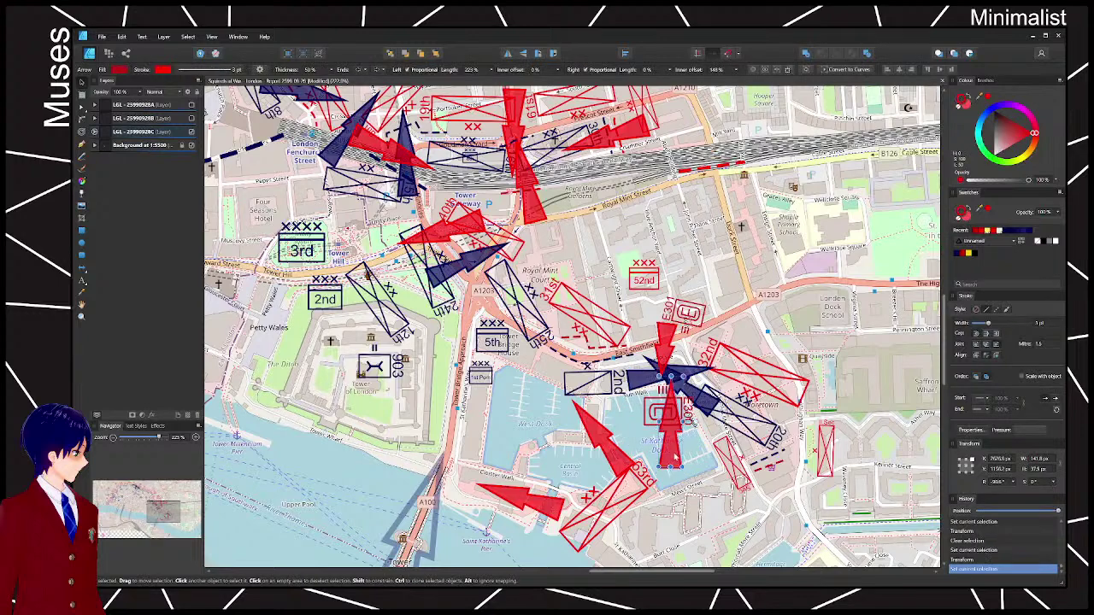
left_click_drag(675, 459, 675, 434)
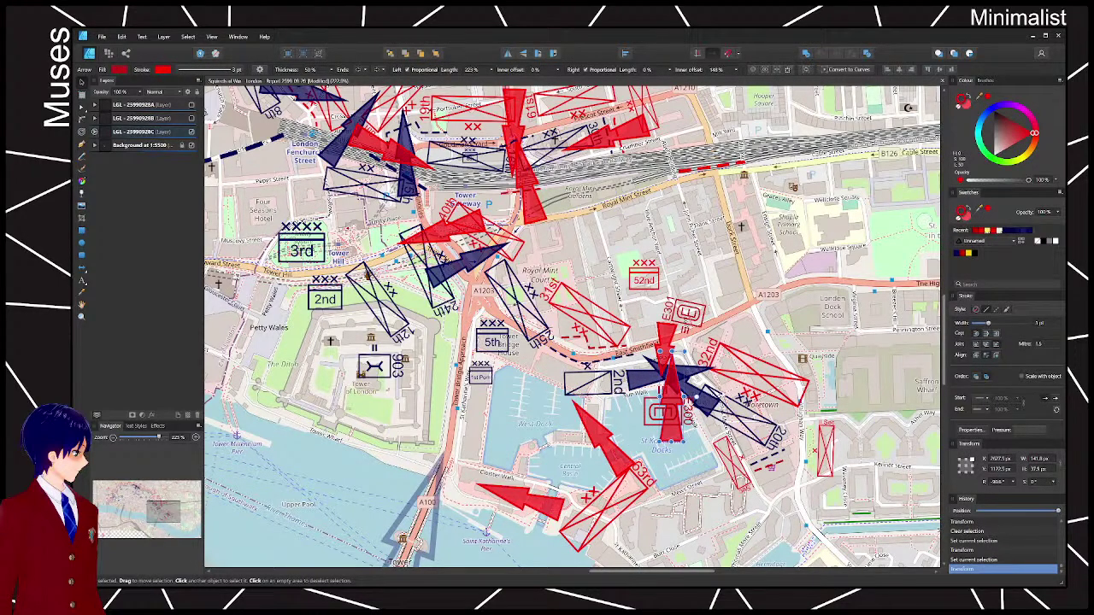
left_click(681, 352)
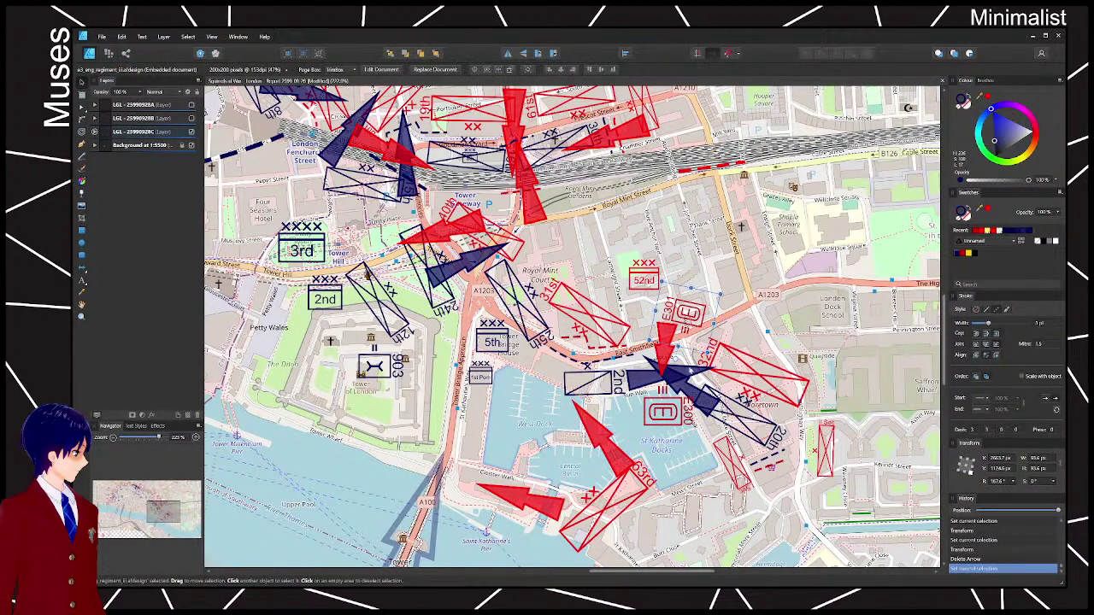
- Send the E300 symbol to the back and delete the two crossing navy arrows north of St Katharine Docks
scroll(681, 352, "up", 3)
left_click(658, 353)
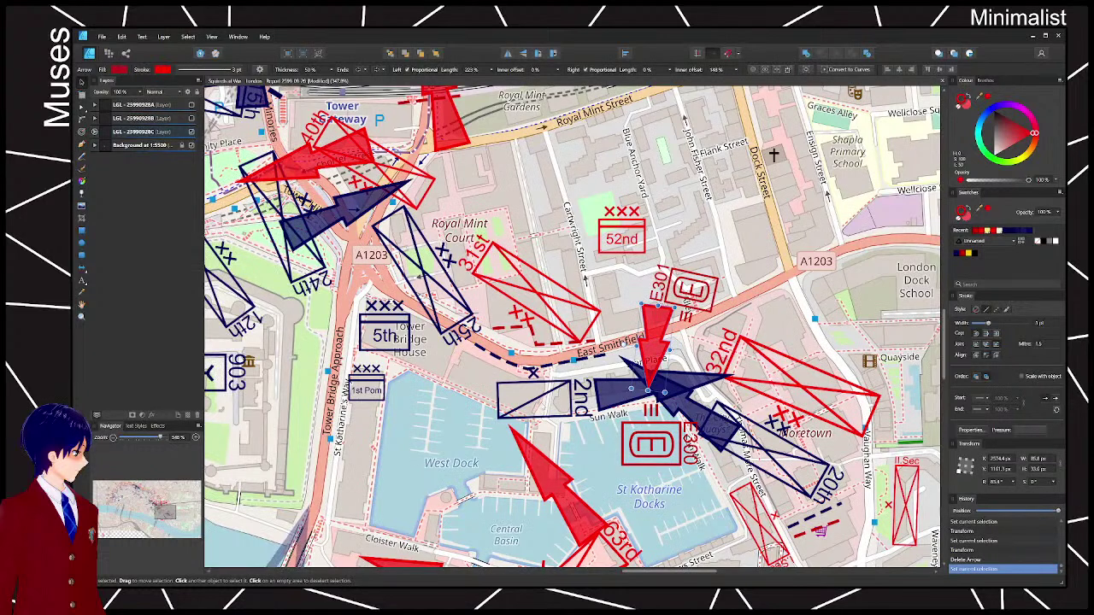
left_click(619, 395)
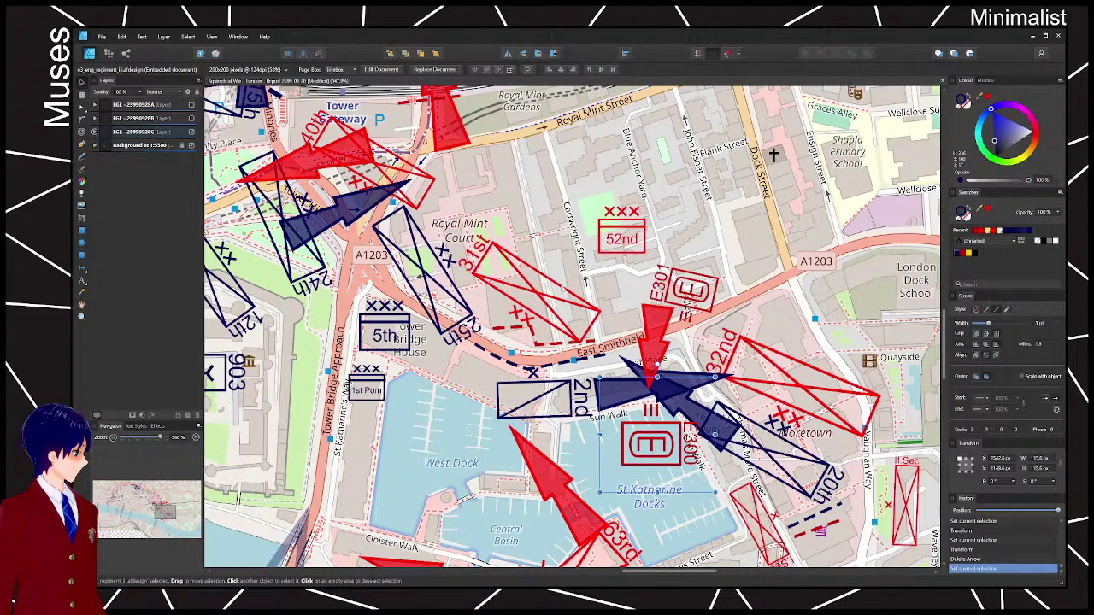
left_click(621, 389)
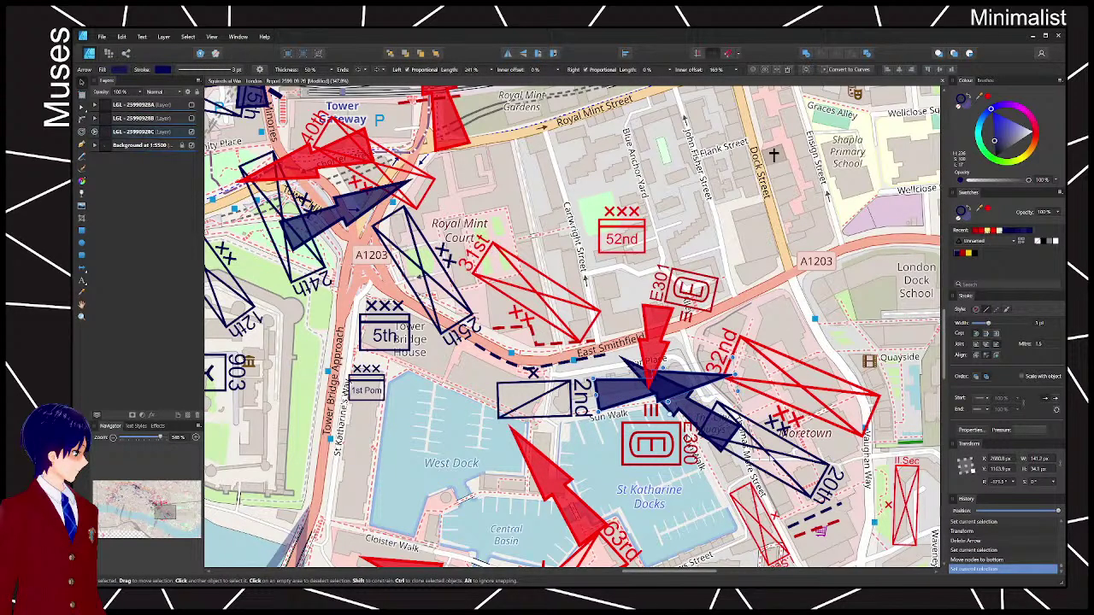
key("Delete")
left_click(689, 414)
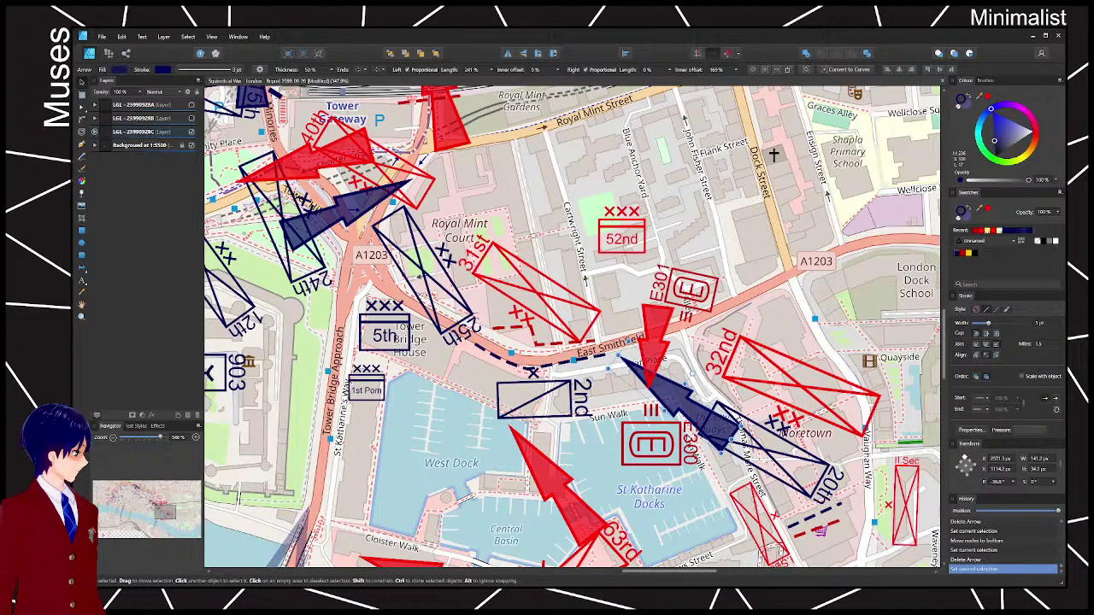
key("Delete")
- Move the navy 20th division northwest beside the 32nd division and adjust its rotation slightly
left_click_drag(764, 451, 734, 424)
mouse_move(773, 372)
left_mouse_down()
mouse_move(799, 372)
mouse_move(775, 375)
left_mouse_up()
left_click_drag(749, 421, 741, 416)
- Reposition and rotate the E301 symbol with its red arrow at East Smithfield, and add a copy of the arrow pointing north from E300
left_click_drag(691, 292, 644, 311)
left_click_drag(627, 375, 645, 383)
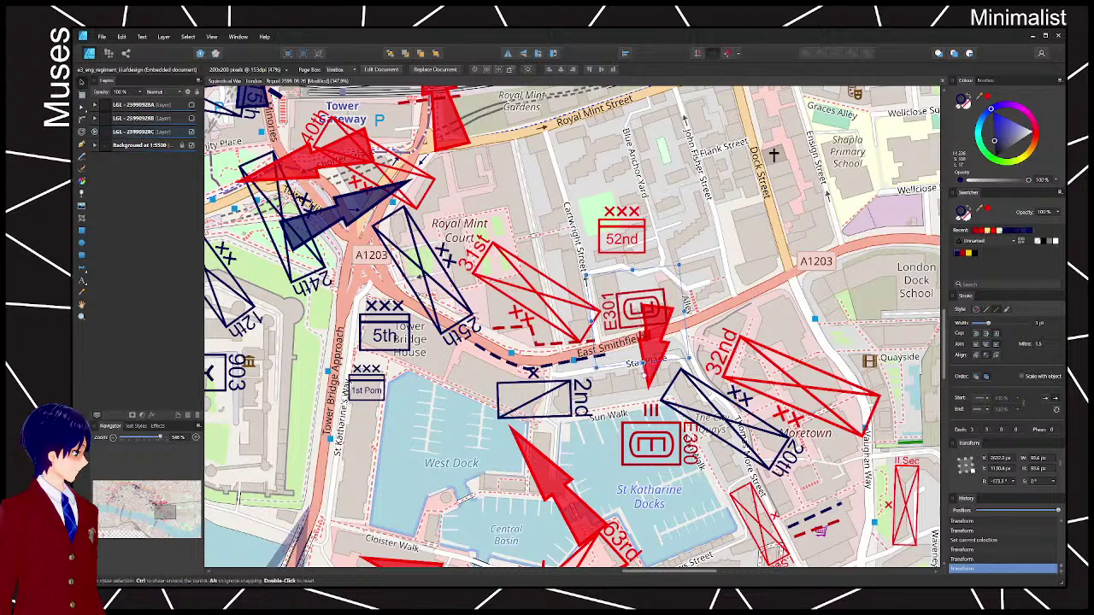
left_click_drag(642, 310, 646, 392)
left_click(666, 351)
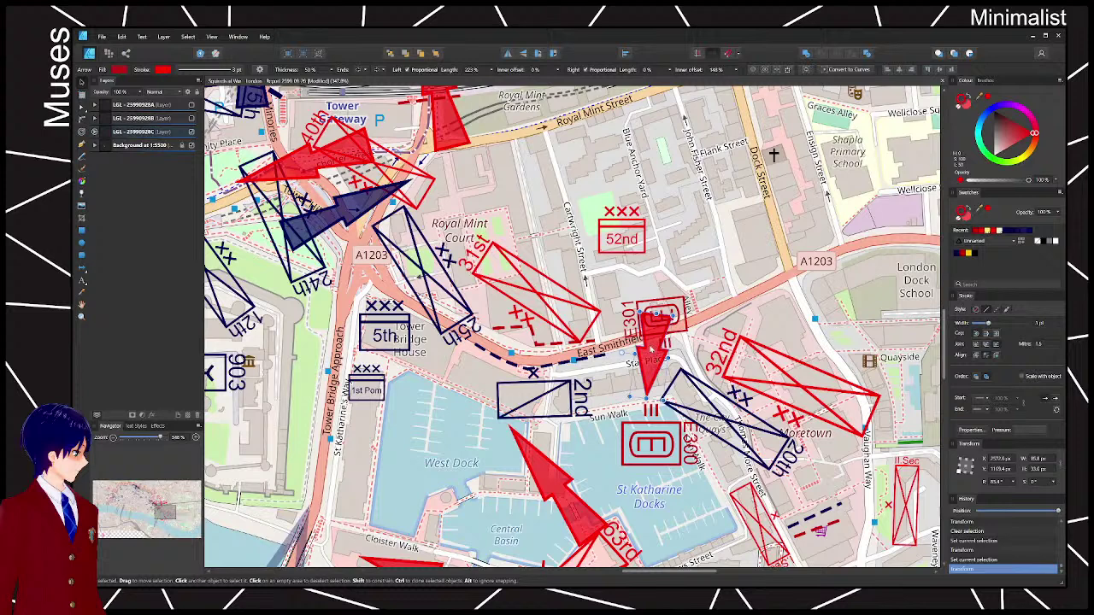
left_click_drag(653, 349, 640, 395)
- Rotate the navy 2nd cavalry brigade to nearly upright and place it between East Smithfield and the docks
left_click(547, 399)
left_click_drag(539, 338, 566, 426)
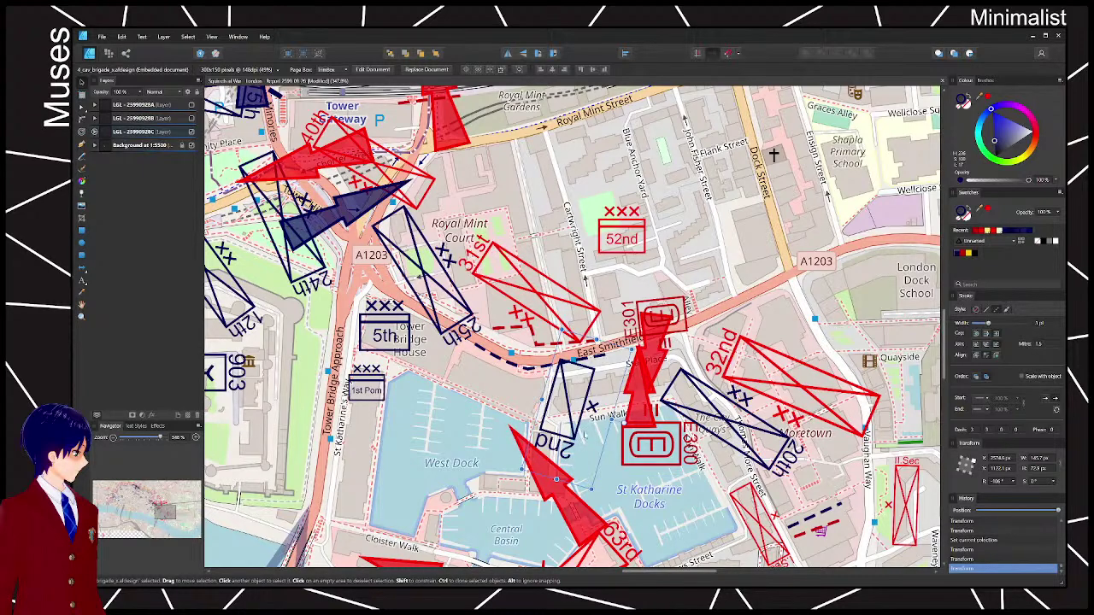
left_click_drag(584, 436, 552, 367)
left_click(589, 441)
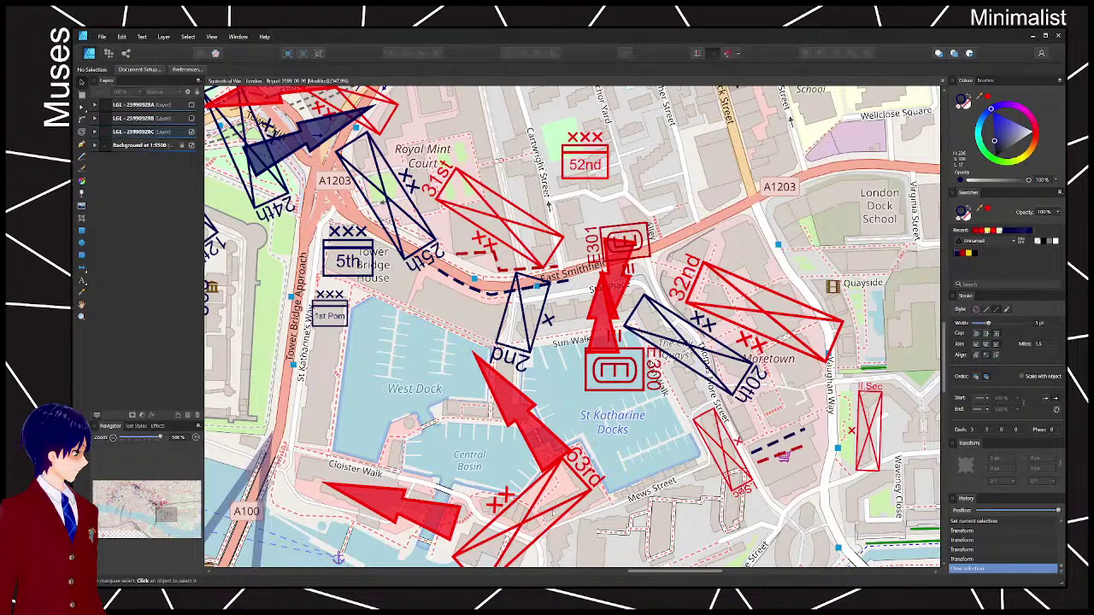
- Move the red 63rd division northwest to Cloister Walk, shift its western arrow west, and turn its other arrow north towards the 2nd brigade
left_click_drag(552, 512, 447, 458)
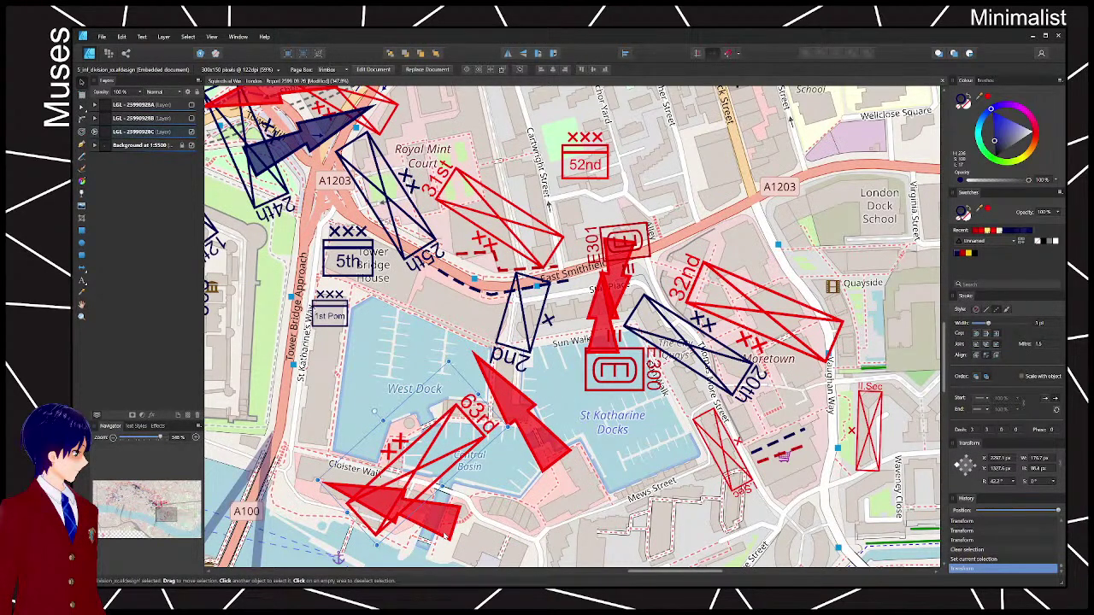
left_click_drag(444, 534, 329, 500)
left_click(554, 440)
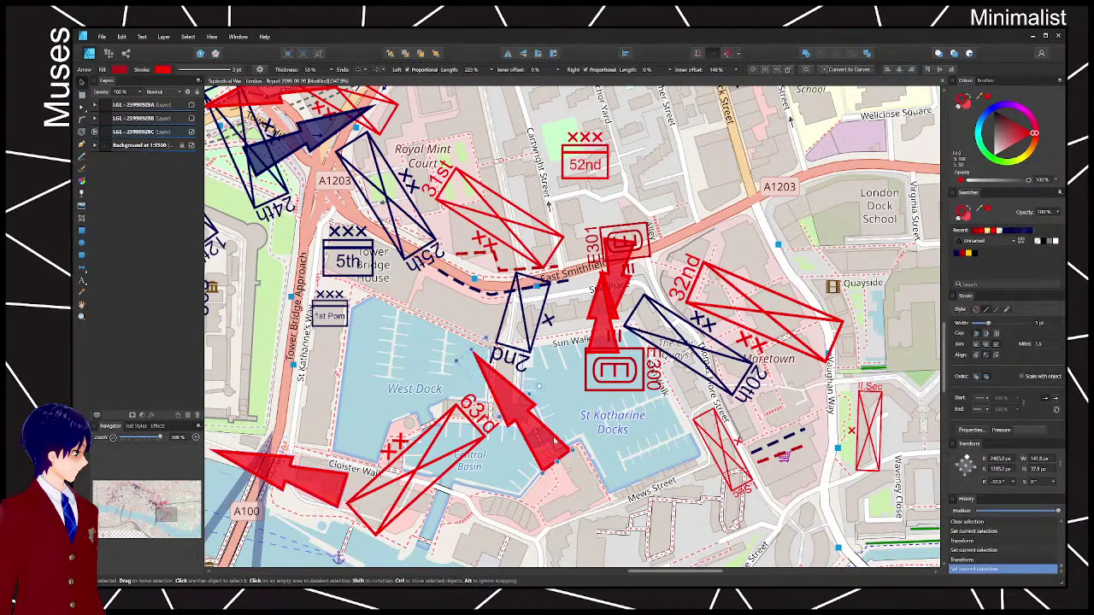
left_click_drag(554, 441, 505, 389)
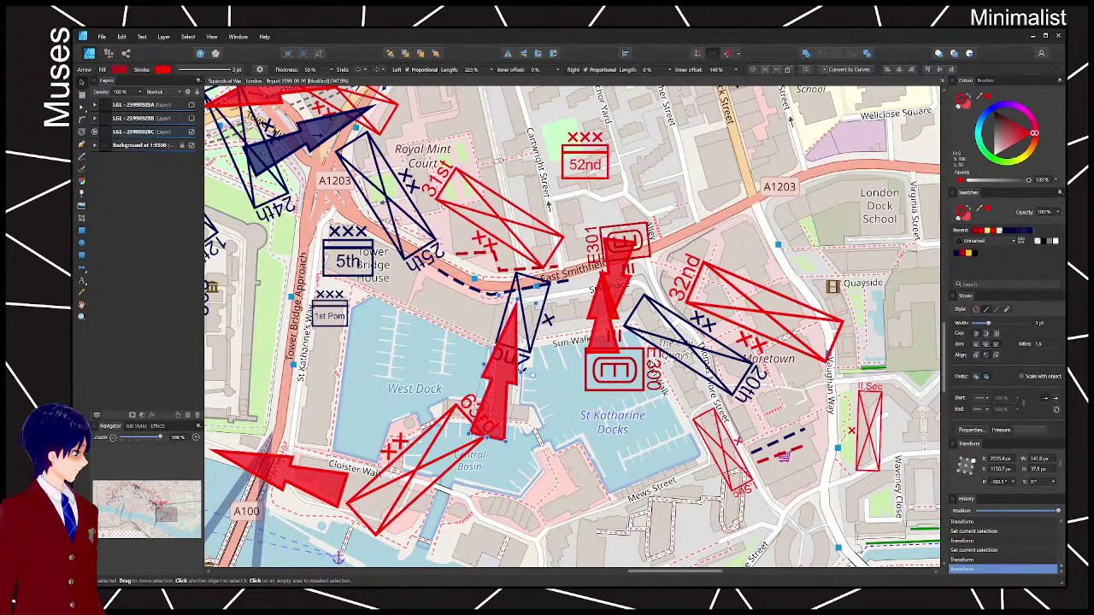
left_click_drag(415, 470, 410, 476)
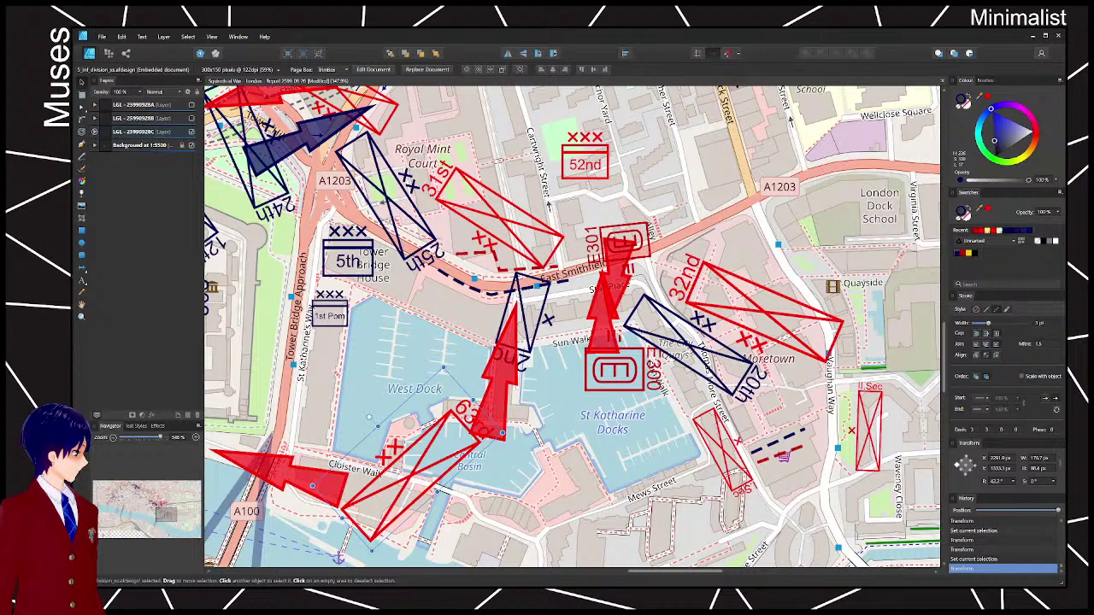
- Copy the navy arrow by the 24th division and place it pointing west from the 20th division towards the 2nd brigade
left_click(298, 146)
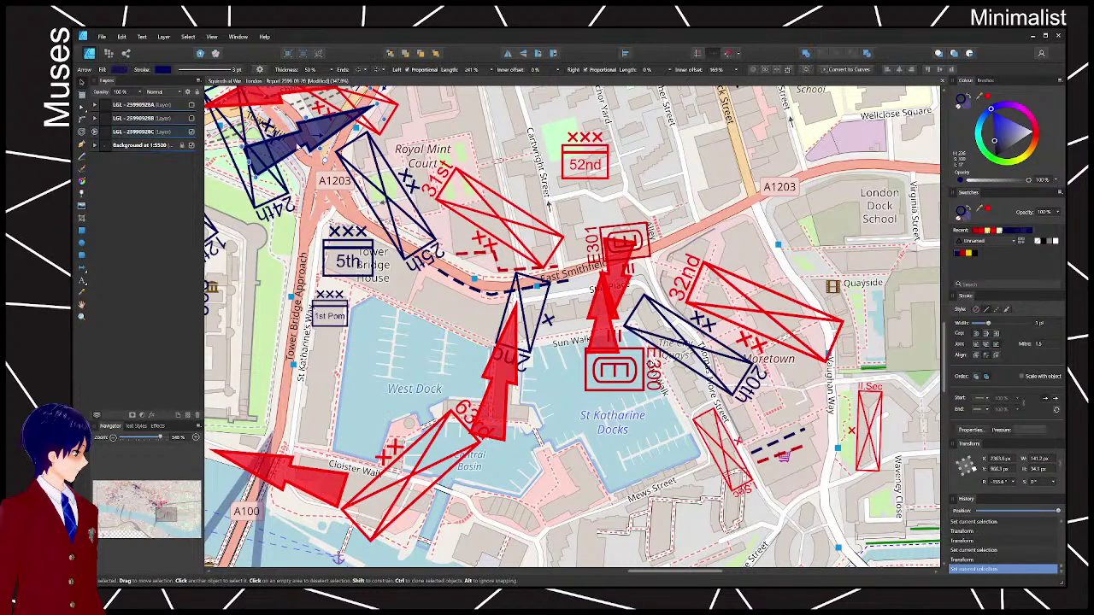
left_click_drag(298, 146, 588, 301)
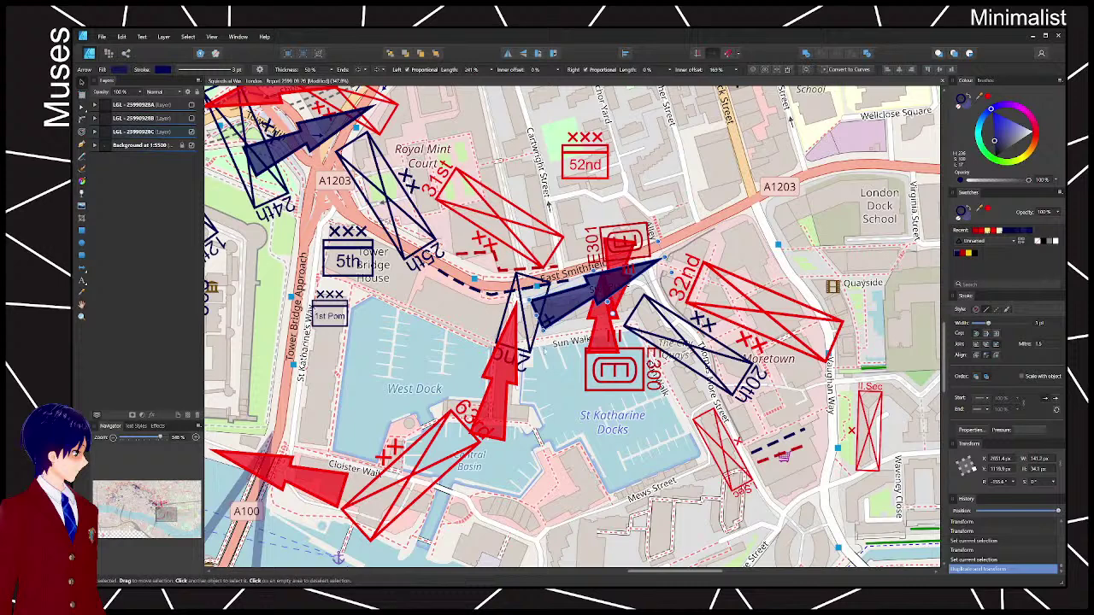
left_click_drag(608, 316, 628, 315)
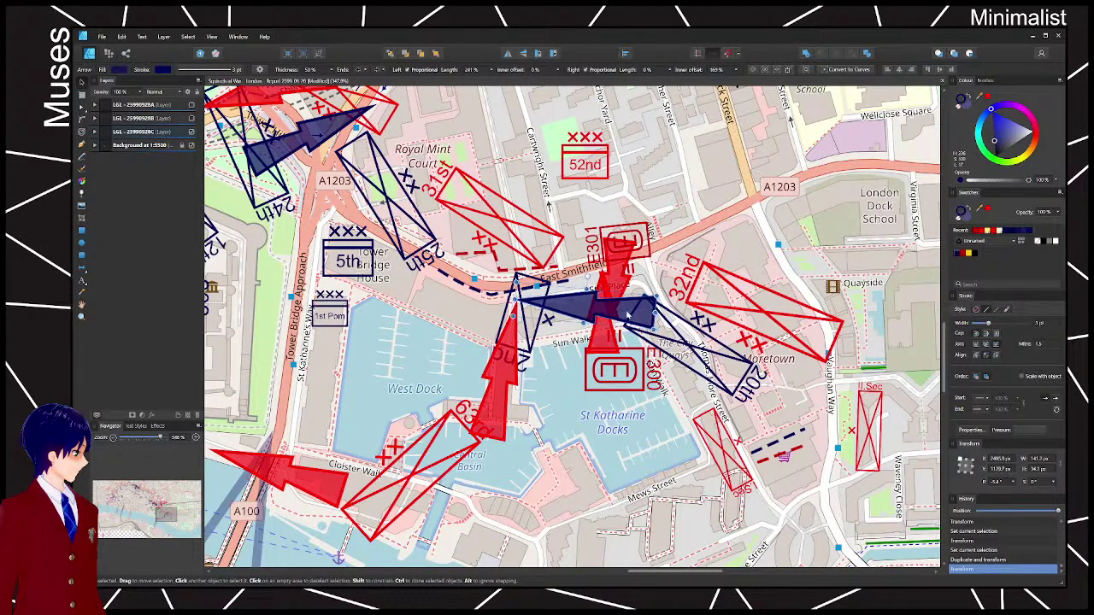
left_click_drag(587, 276, 582, 276)
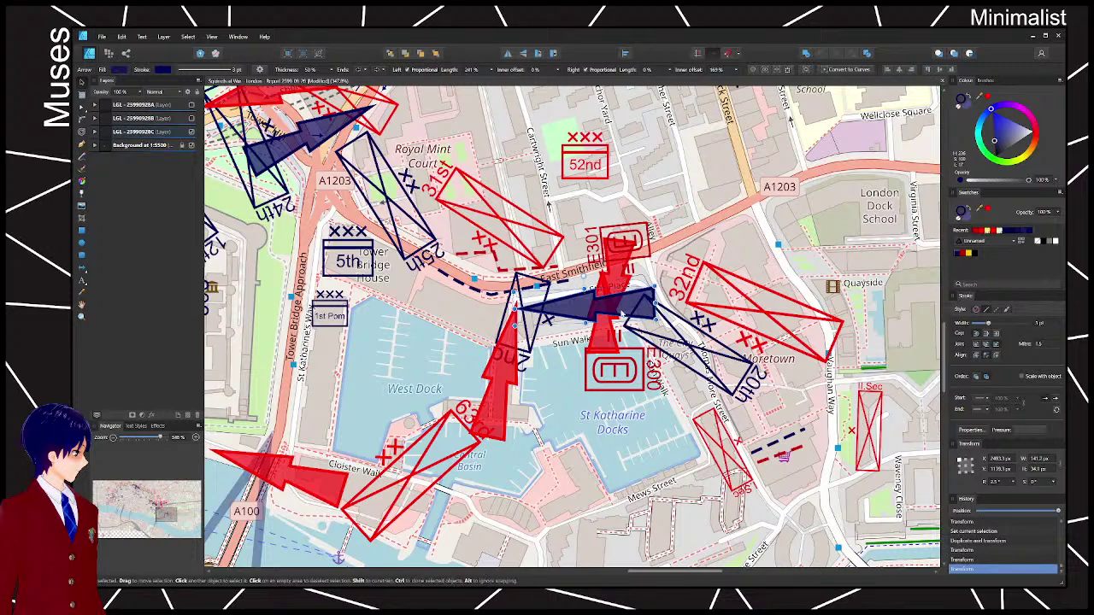
left_click_drag(621, 312, 590, 316)
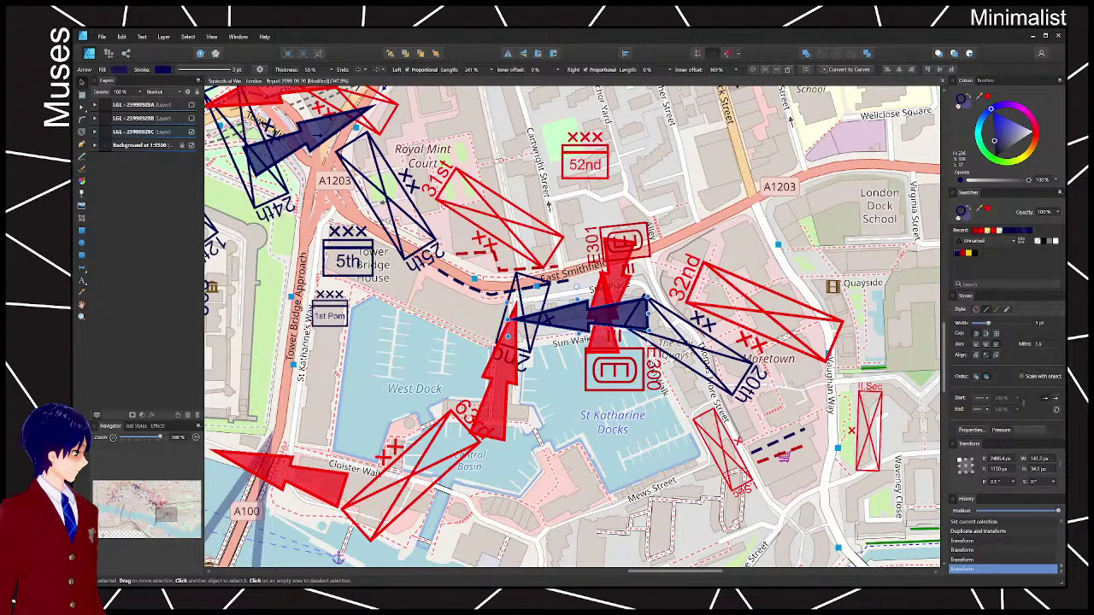
- Move the red E300 engineer regiment slightly west along the upper edge of St Katharine Docks
left_click_drag(630, 382, 610, 380)
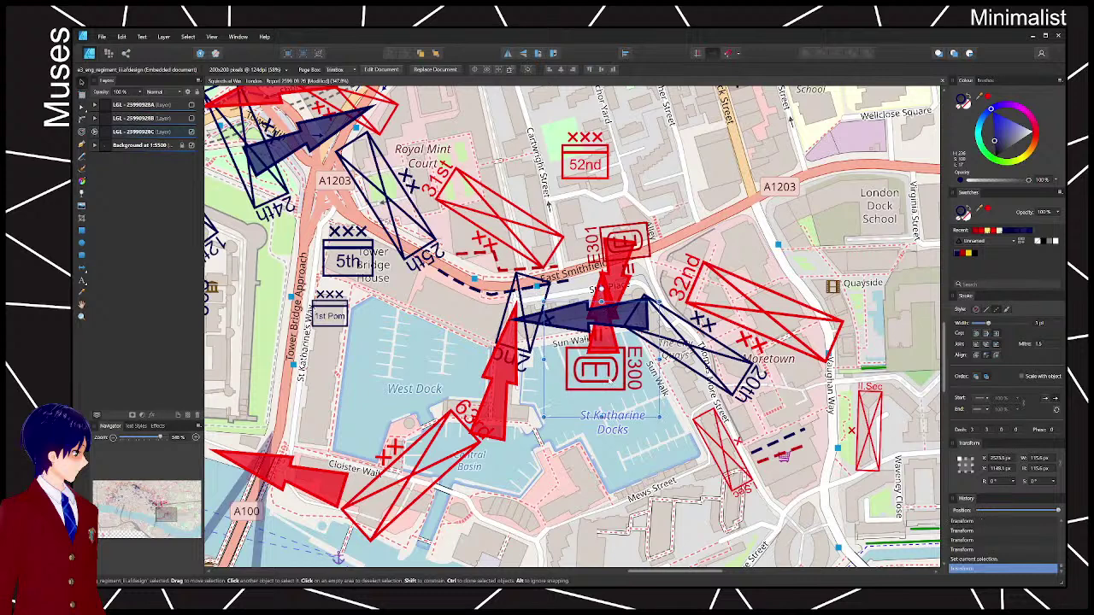
left_click(563, 339)
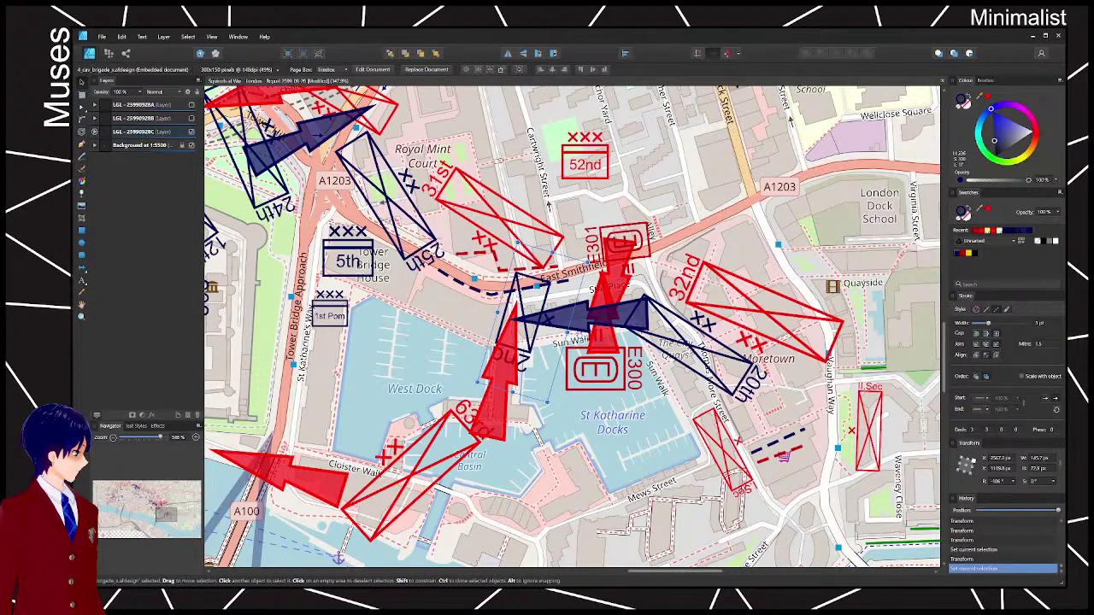
key("ctrl+d")
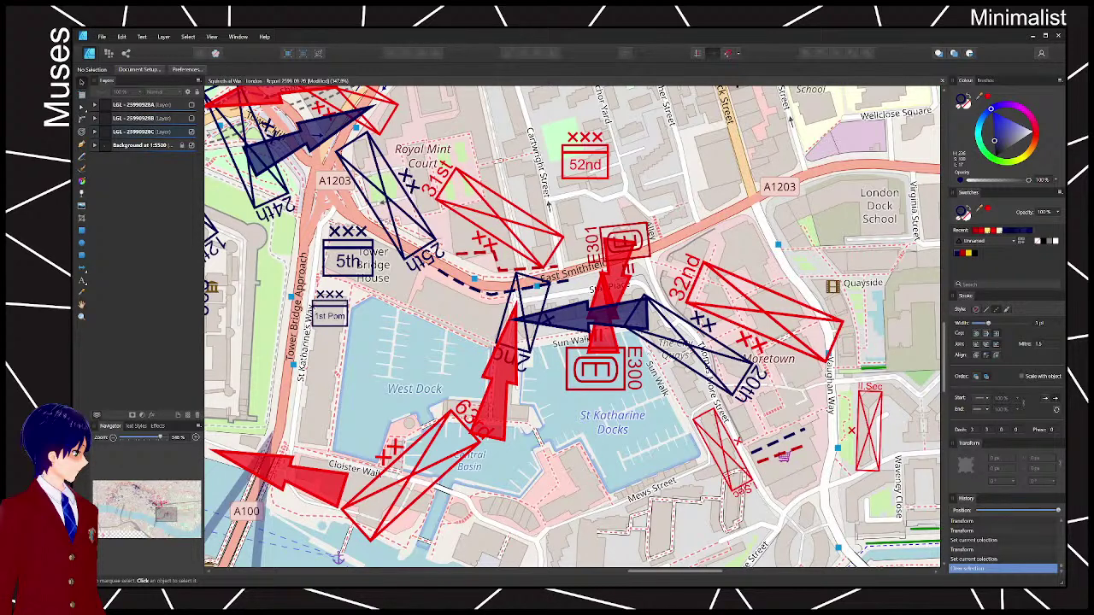
key("a")
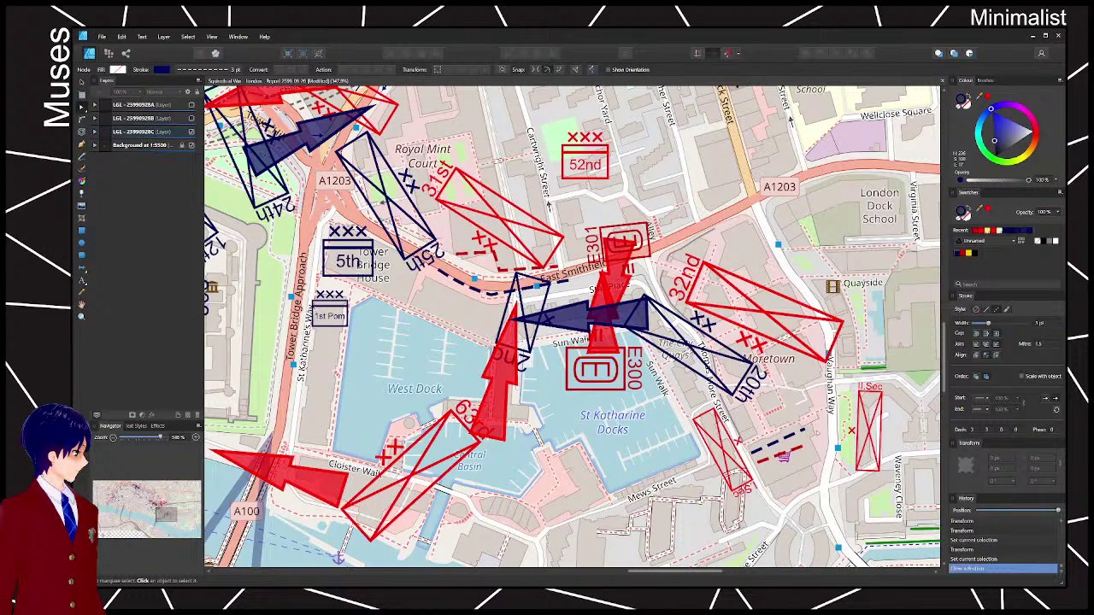
left_click(801, 447)
left_click_drag(795, 449, 795, 427)
key("ctrl+z")
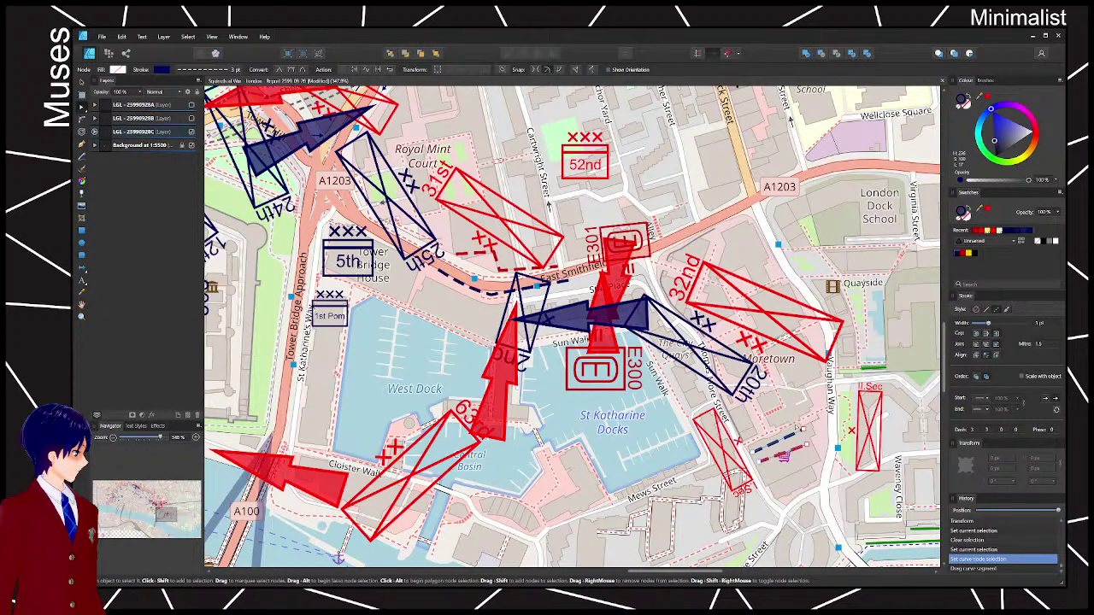
- Move the navy and red dashed lines northwest beside the 20th division, and shift both small red brigades behind them, turning the eastern one diagonal
key("v")
left_click_drag(799, 434, 782, 387)
left_click_drag(875, 451, 837, 446)
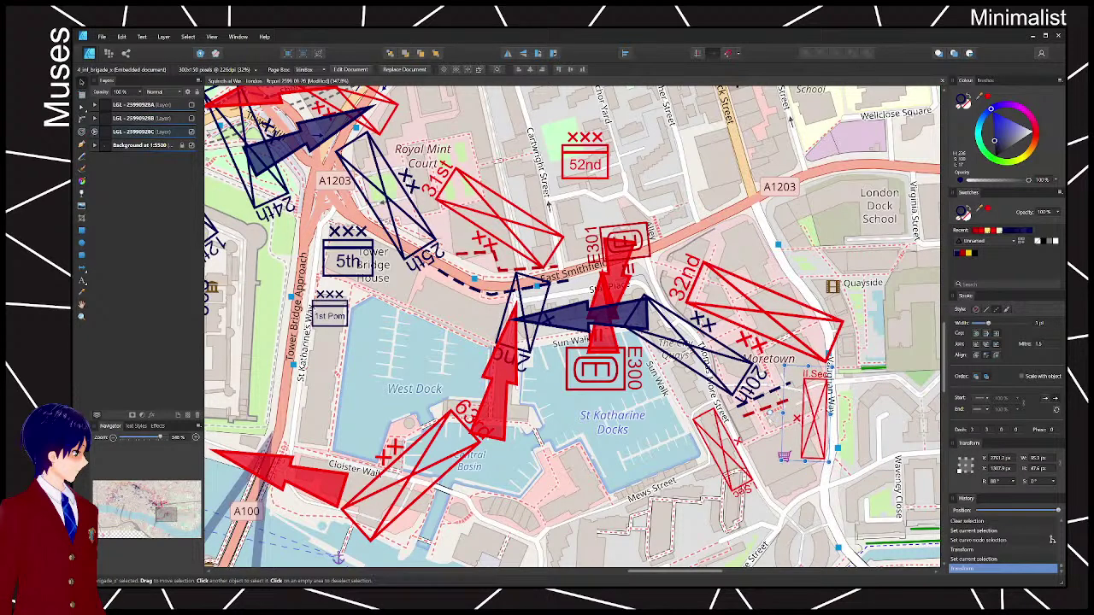
left_click_drag(844, 376, 794, 378)
left_click_drag(730, 453, 709, 419)
left_click(791, 404)
left_click_drag(797, 408, 774, 413)
left_click(659, 420)
- Rotate the red 32nd division slightly and move it a little northwest, away from the 20th division
left_click(805, 340)
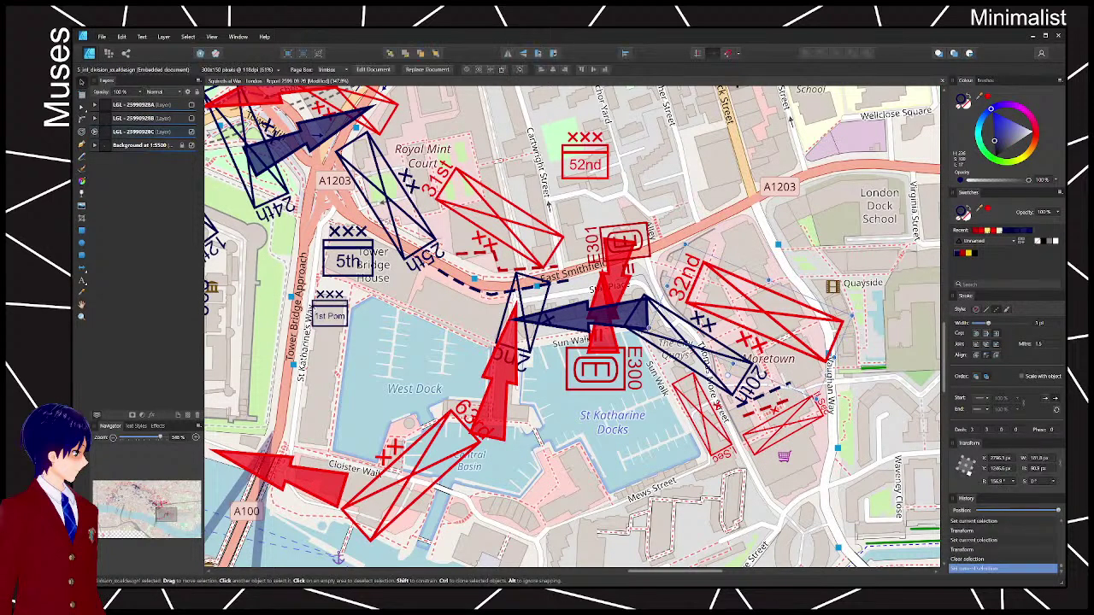
left_click_drag(727, 374, 721, 371)
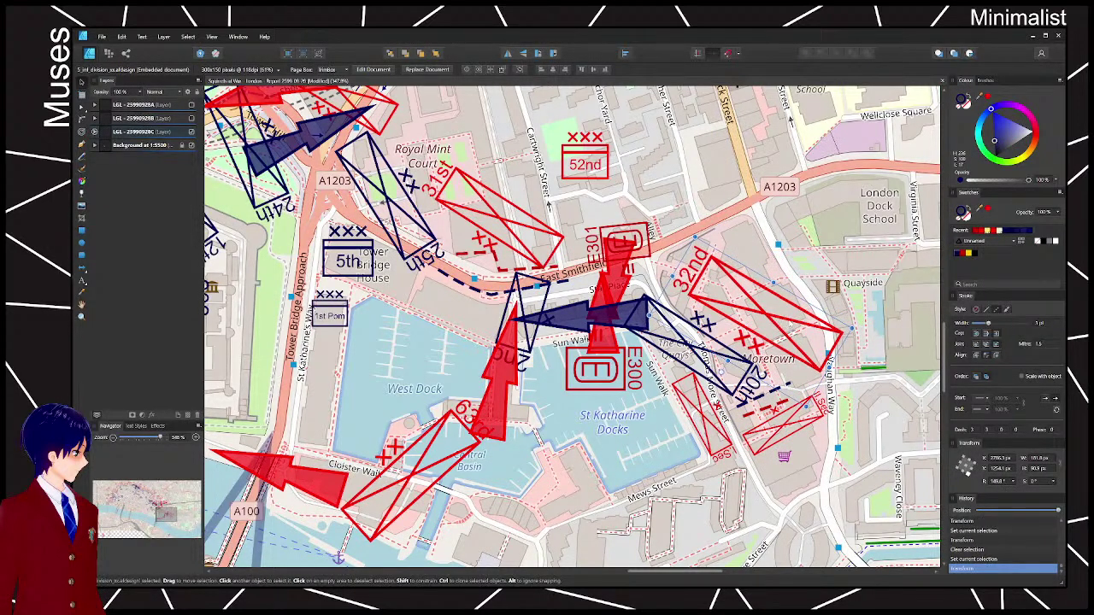
left_click_drag(765, 289, 760, 276)
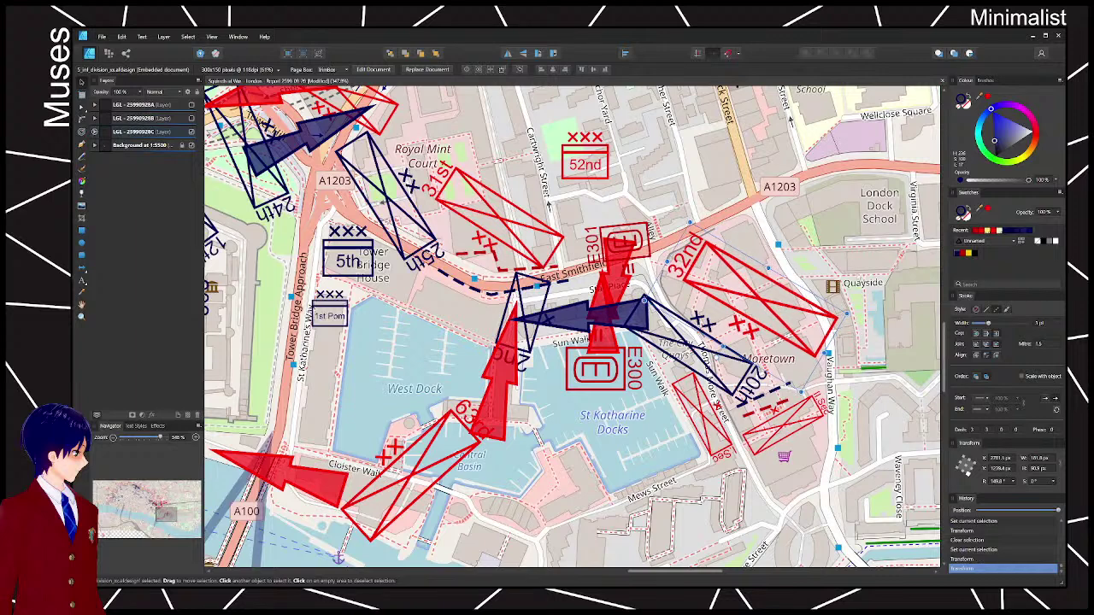
left_click(302, 209)
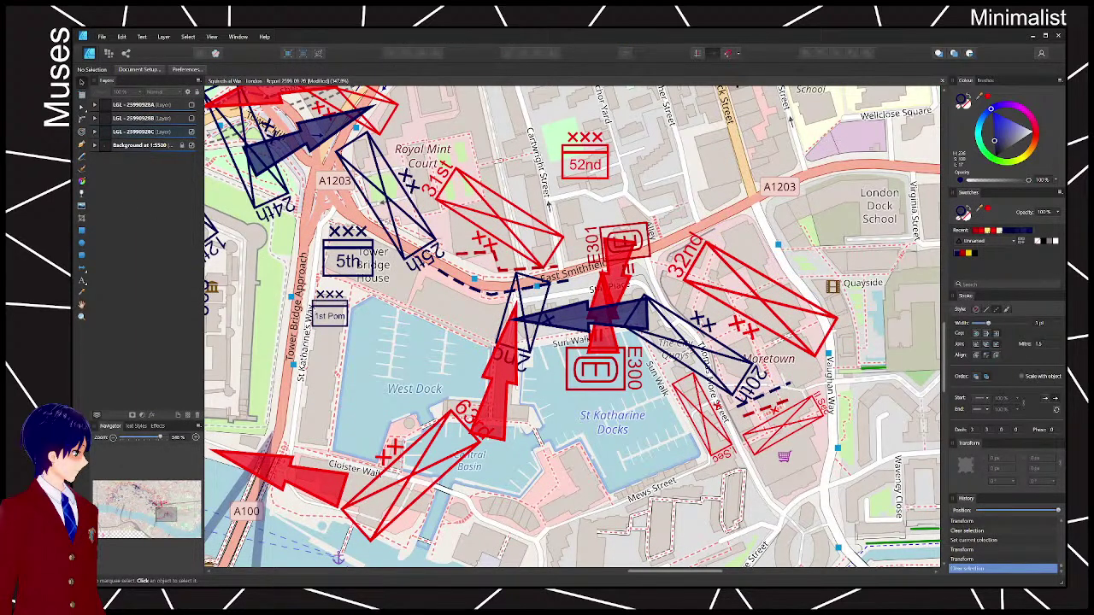
- Place a copy of a solid red arrow at the 32nd division, pointing southwest towards the 20th division
left_click_drag(497, 380, 700, 293)
key("Escape")
scroll(807, 269, "down", 3)
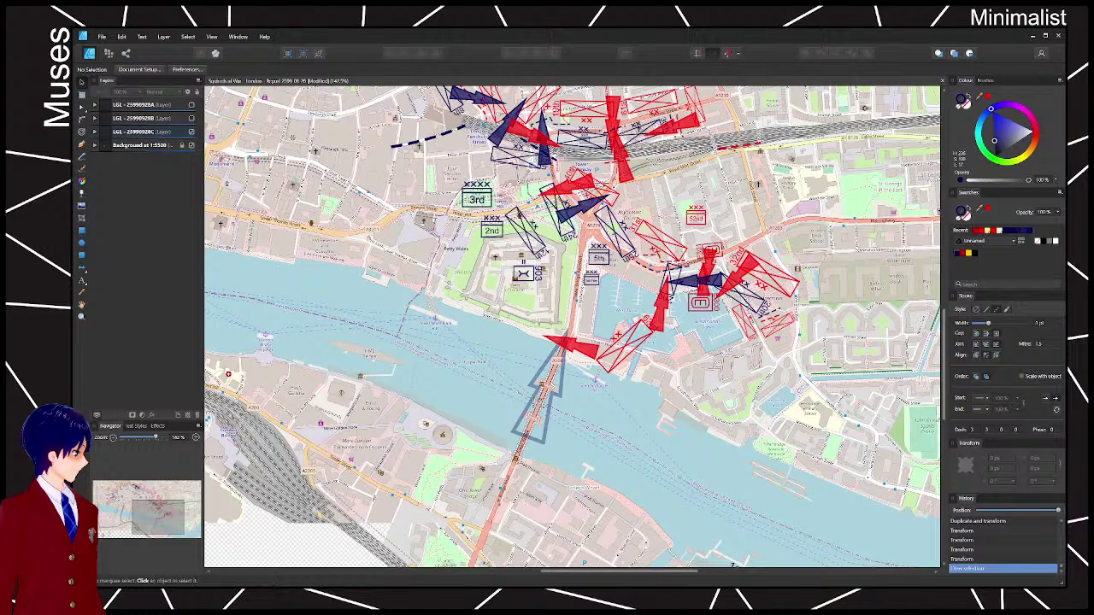
- Copy the outlined navy arrow from the symbols below the map to the north bank near Petty Wales and rotate it to point east-southeast
left_click_drag(561, 246, 617, 323)
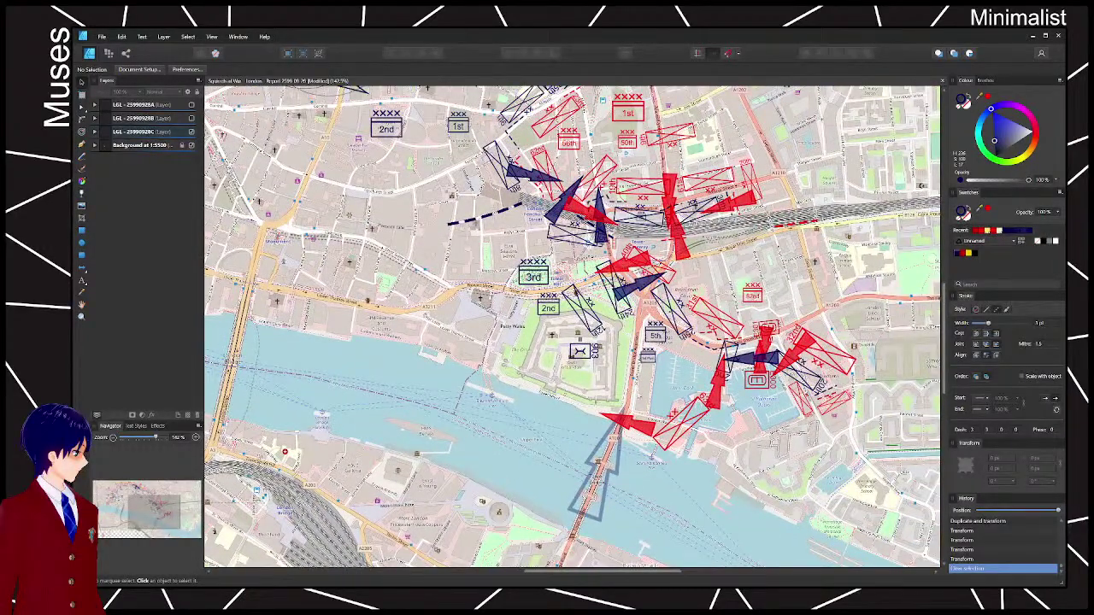
left_click(588, 319)
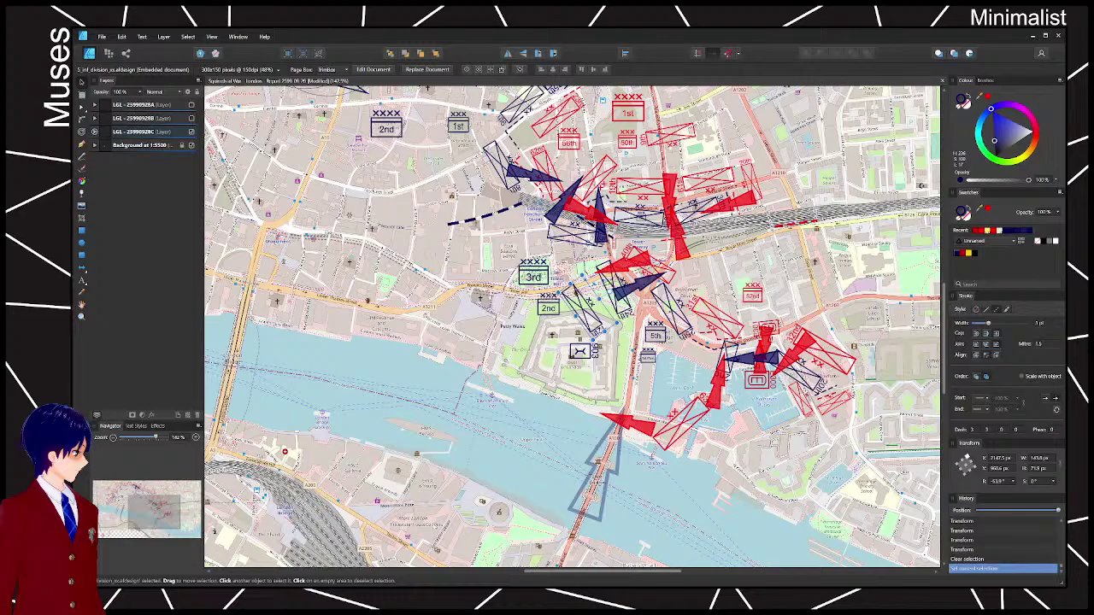
left_click_drag(587, 335, 714, 220)
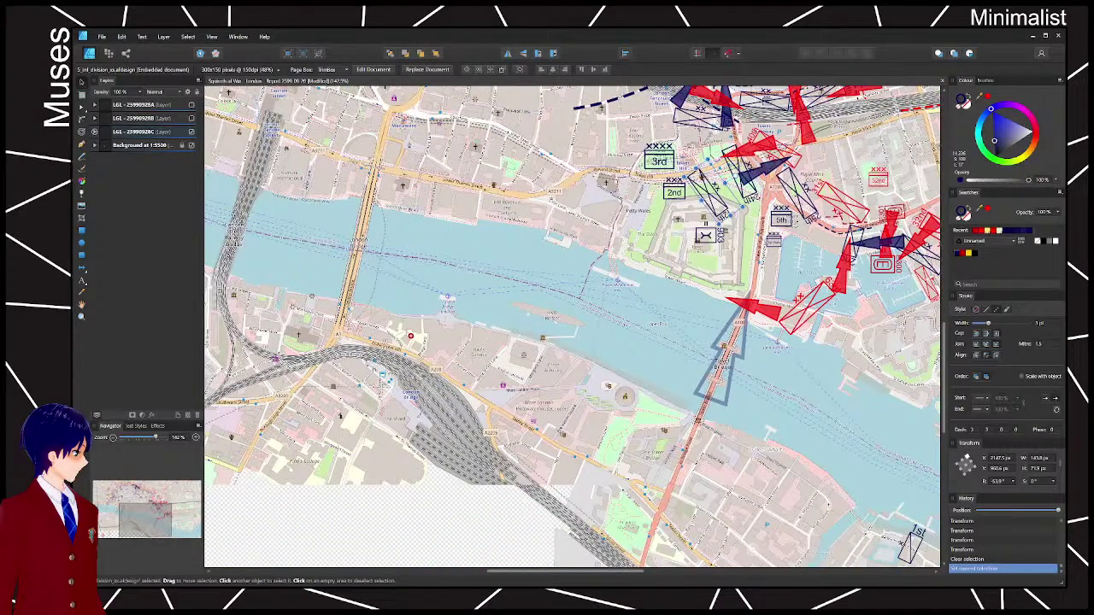
left_click_drag(487, 338, 697, 295)
scroll(487, 325, "down", 1)
left_click(340, 455)
left_click(332, 455)
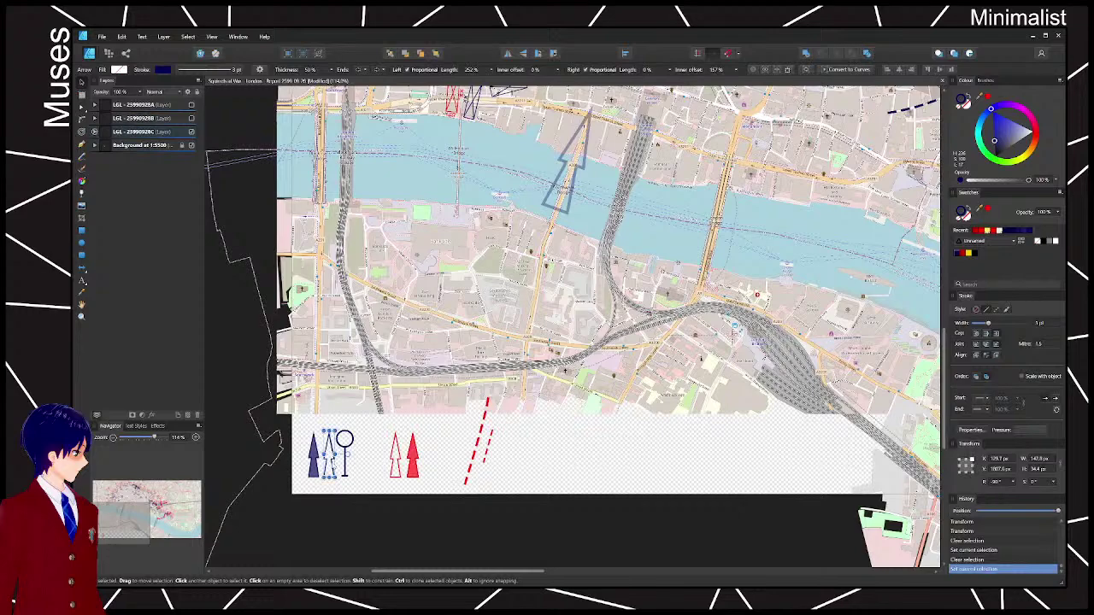
mouse_move(332, 455)
left_mouse_down()
mouse_move(790, 296)
mouse_move(914, 204)
left_mouse_up()
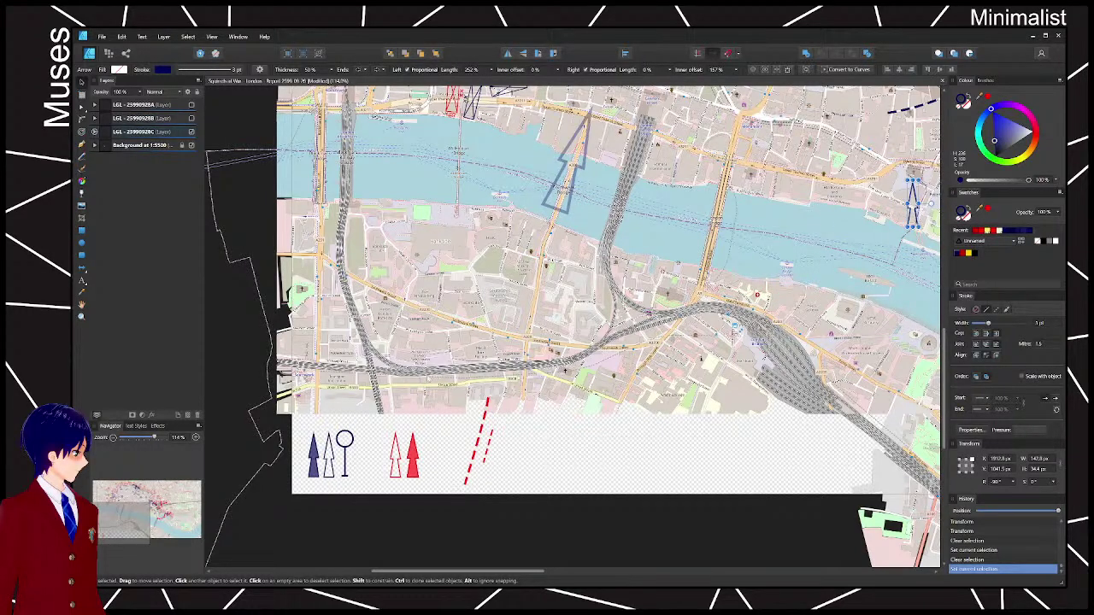
left_click_drag(743, 257, 272, 332)
scroll(406, 361, "up", 3)
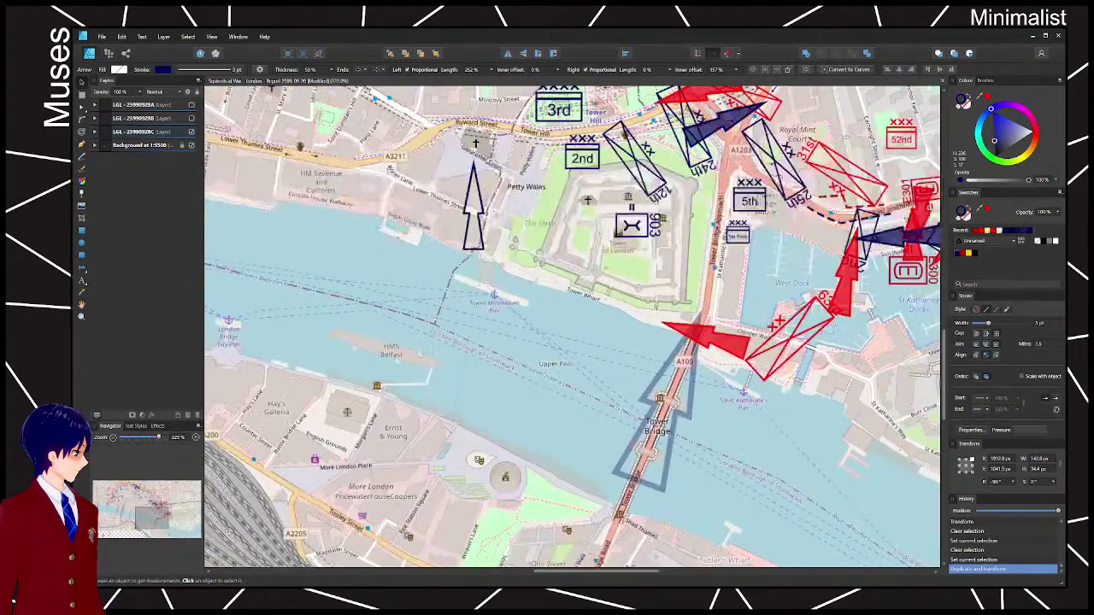
left_click_drag(521, 204, 457, 266)
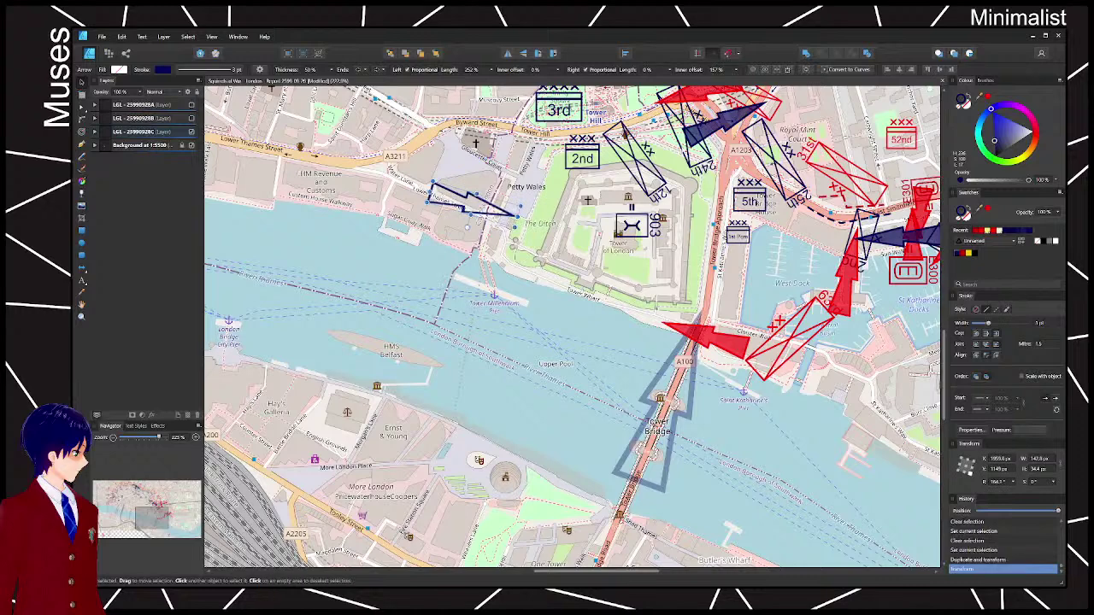
- Rotate the navy 12th division to slope up towards the northeast, and place the outlined arrow inside the Tower of London pointing southeast
left_click(637, 160)
left_click_drag(673, 138, 649, 184)
left_click_drag(468, 202, 660, 252)
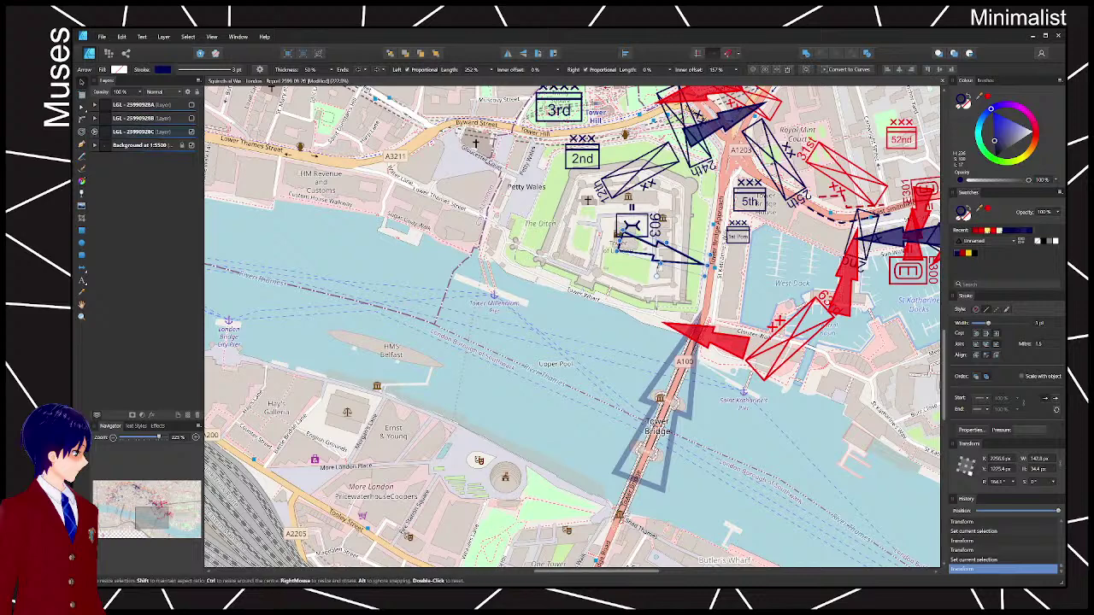
left_click_drag(708, 280, 679, 302)
- Move the navy 903 unit west within the Tower of London and nudge the outlined arrow slightly southwest below the 12th division
left_click_drag(666, 255, 600, 251)
left_click(653, 236)
left_click(669, 227)
left_click(654, 294)
left_click(745, 346)
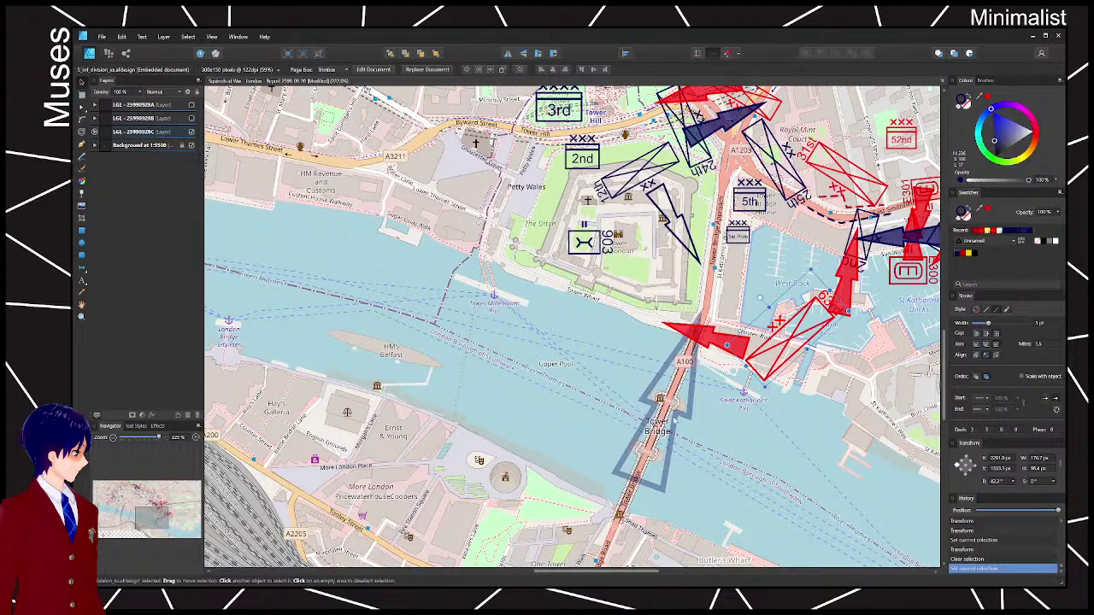
left_click(680, 218)
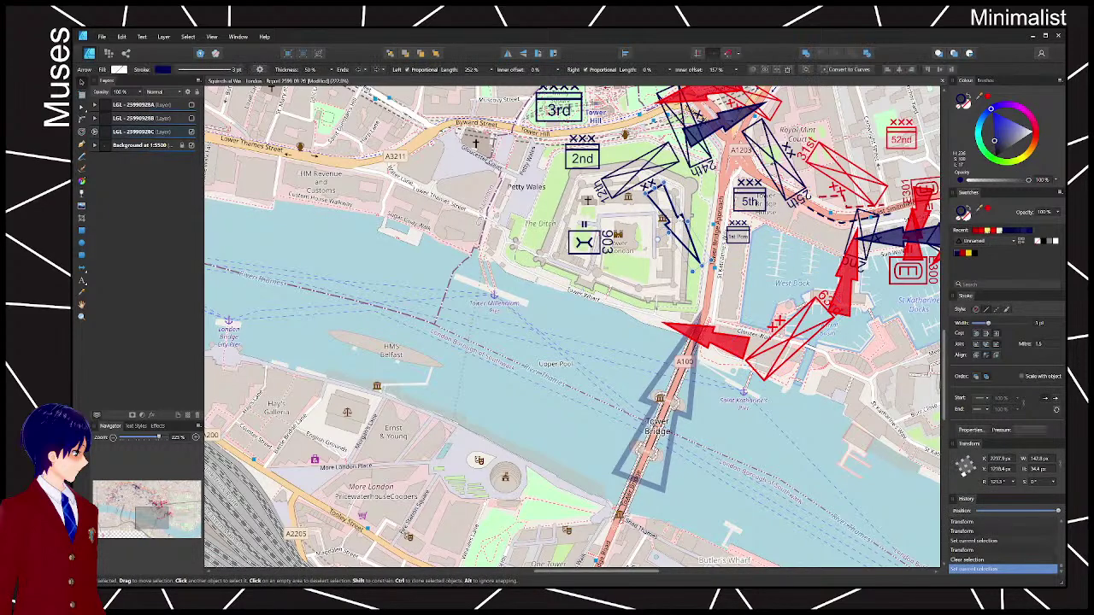
left_click_drag(680, 218, 673, 225)
left_click(504, 277)
- Nudge the outlined navy arrow in the Tower grounds slightly northeast
scroll(491, 278, "down", 5)
left_click_drag(492, 280, 540, 311)
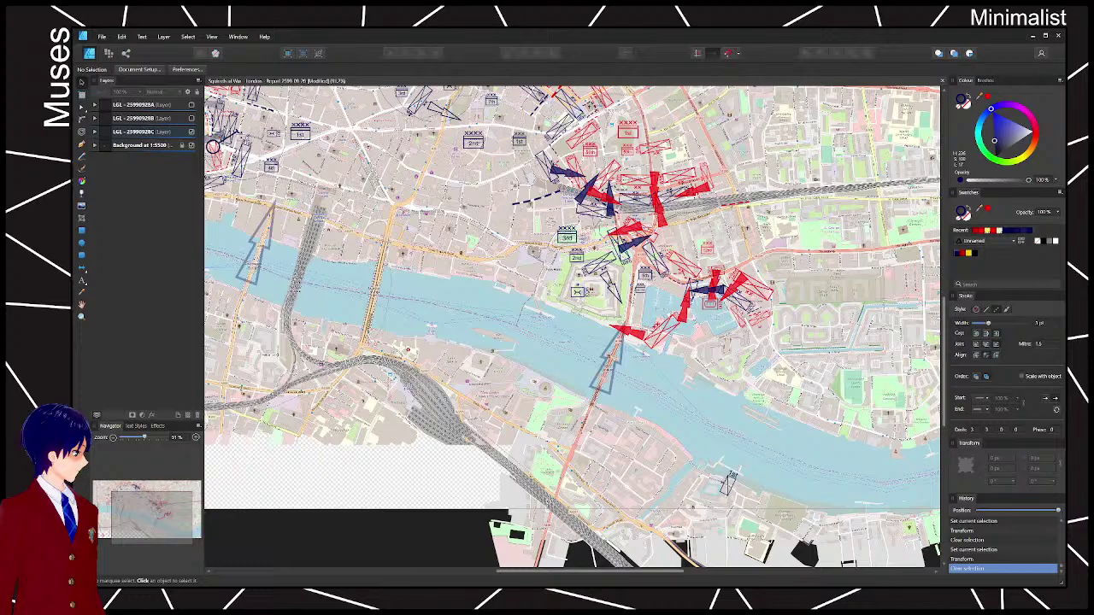
scroll(650, 306, "up", 5)
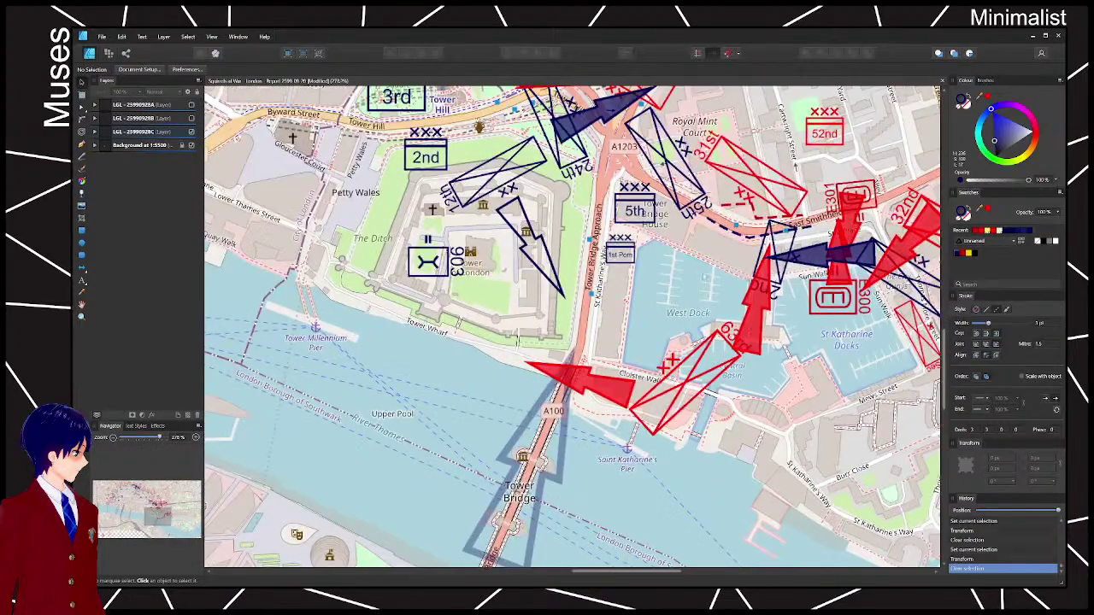
left_click_drag(703, 274, 683, 387)
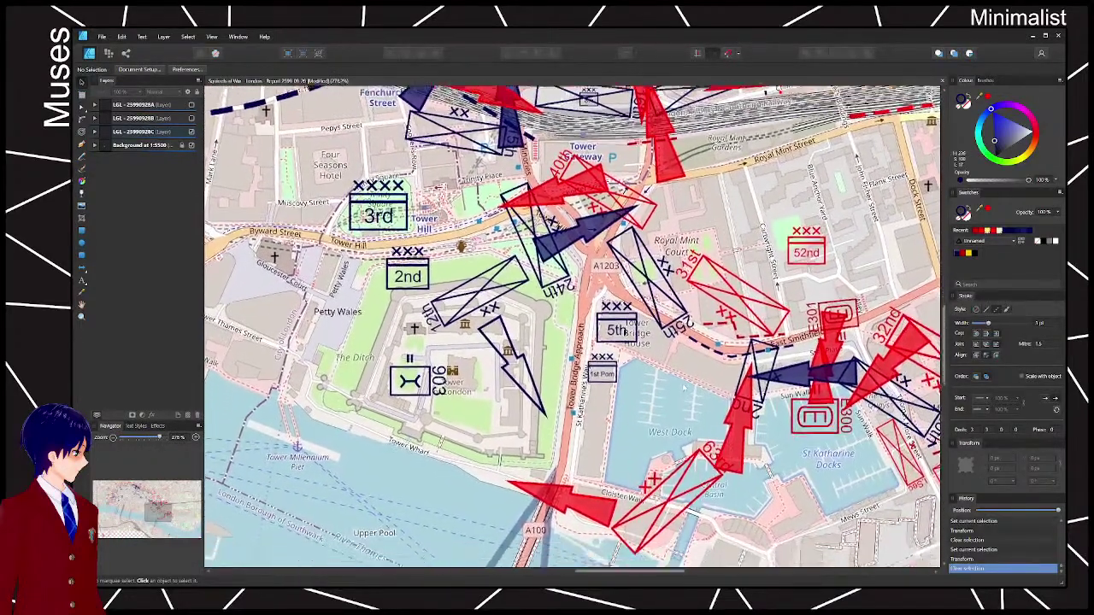
scroll(684, 387, "down", 1)
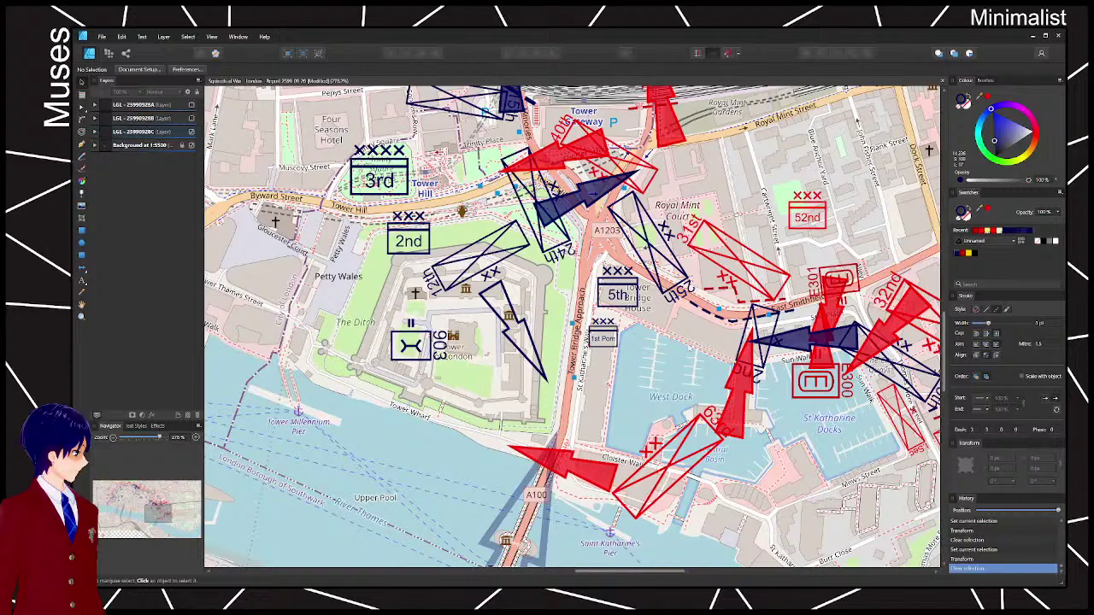
scroll(689, 346, "down", 3)
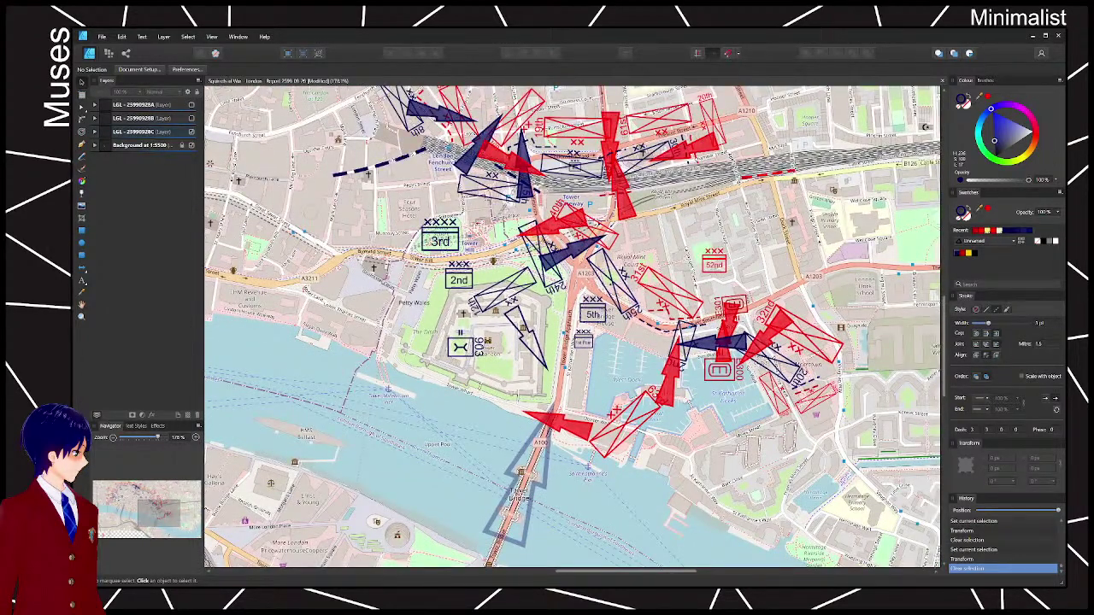
left_click(527, 326)
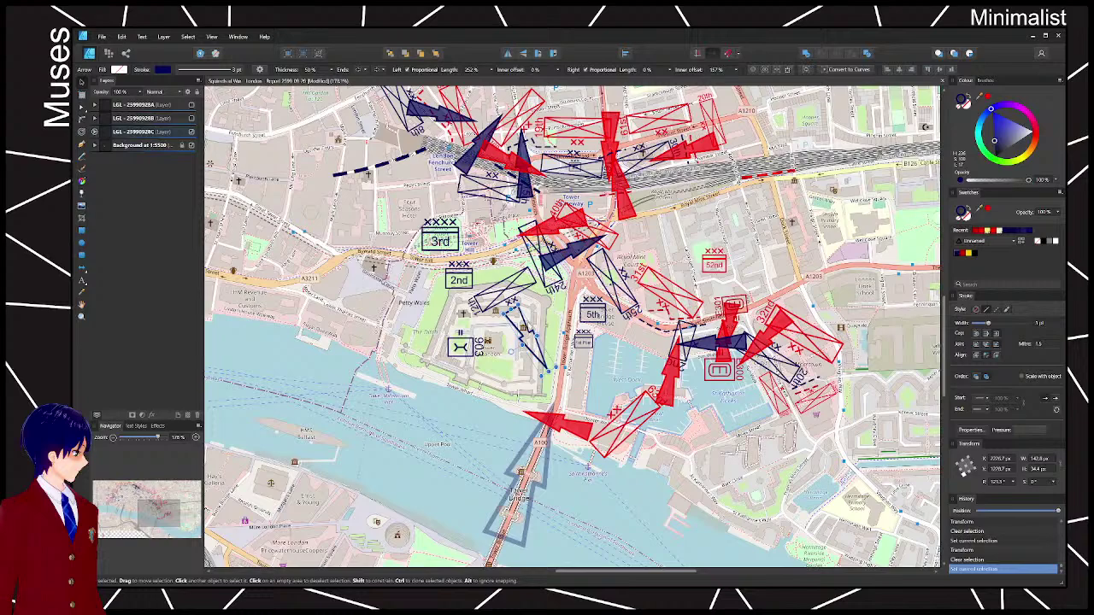
left_click_drag(528, 326, 525, 322)
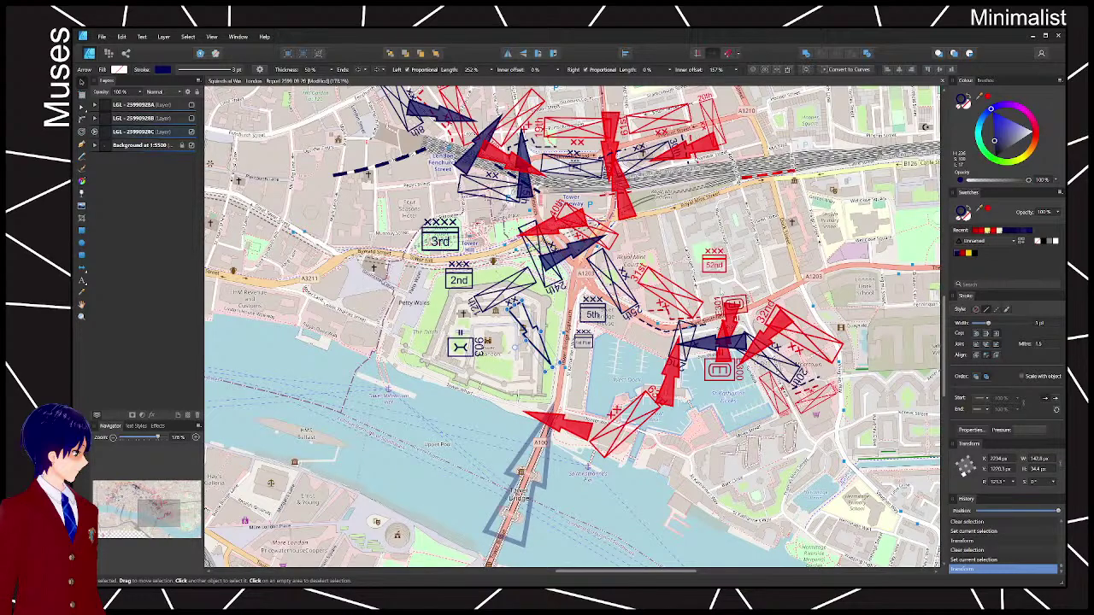
- Examine the unit and arrow positions around the Tower, Tower Bridge and both banks of the river
scroll(573, 325, "down", 5)
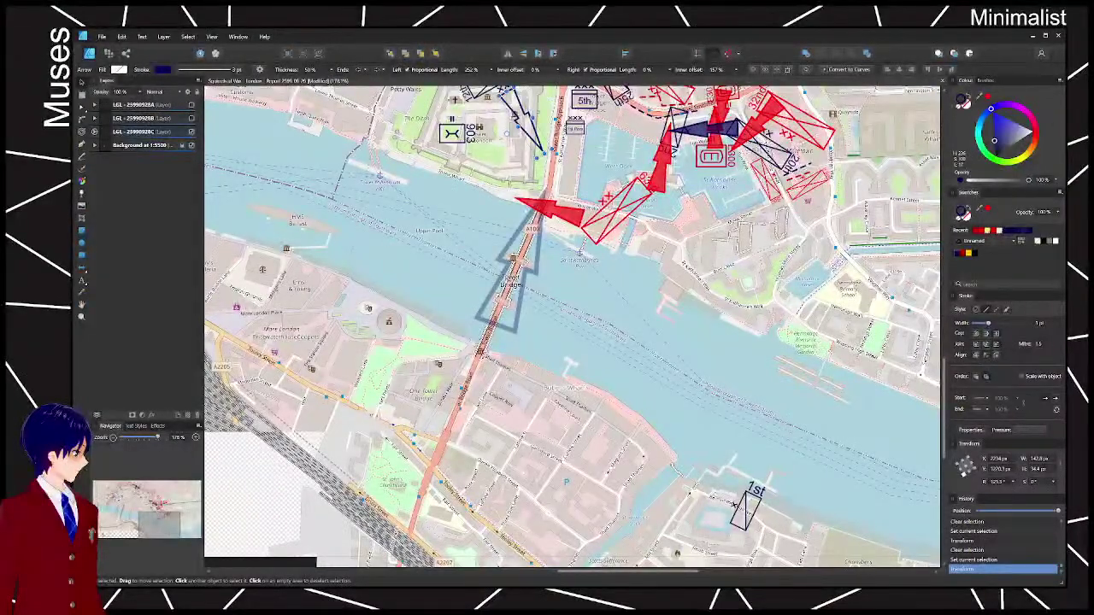
scroll(572, 325, "up", 5)
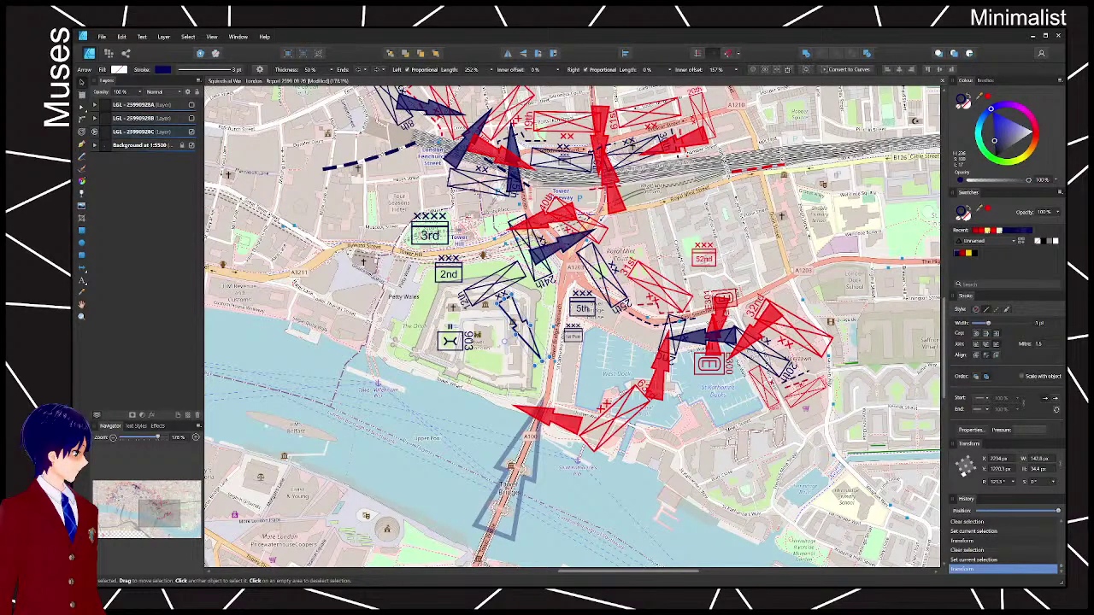
scroll(572, 325, "down", 3)
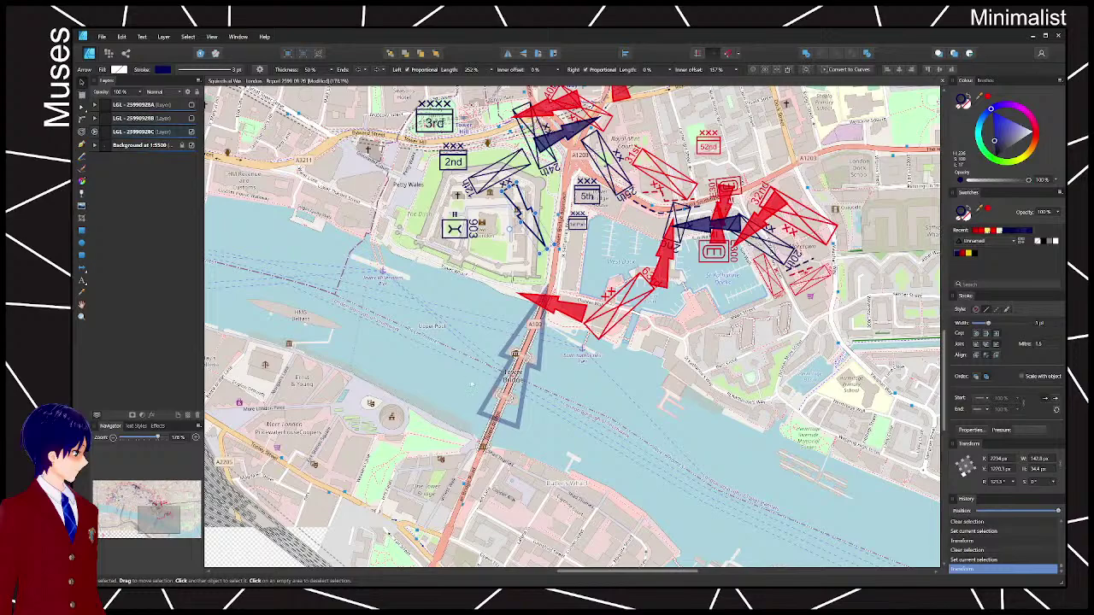
scroll(598, 325, "down", 5)
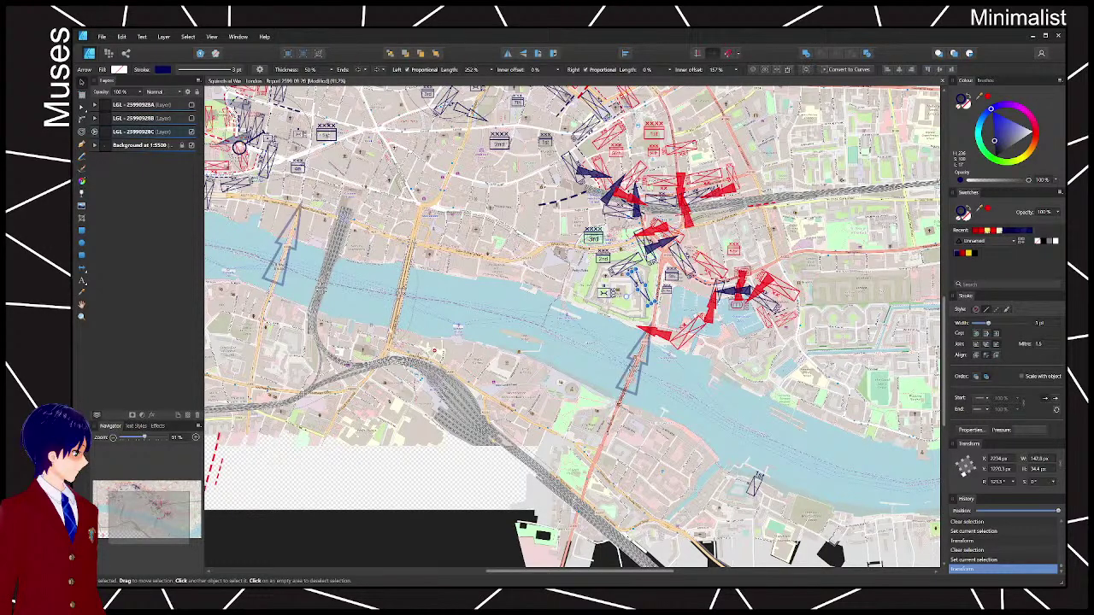
scroll(608, 267, "up", 4)
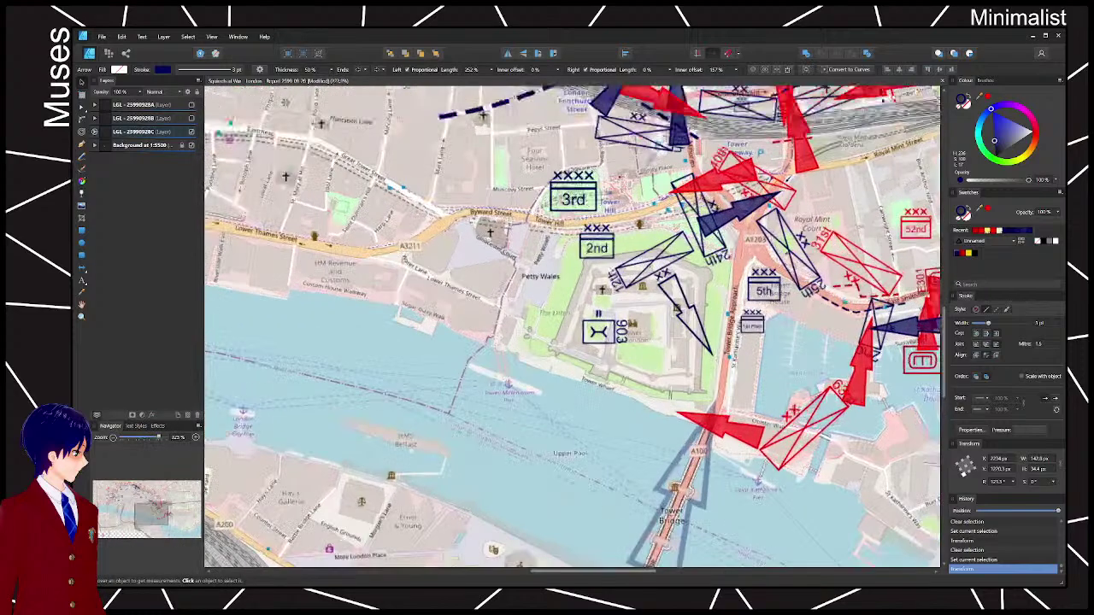
left_click_drag(607, 182, 610, 270)
scroll(610, 271, "down", 2)
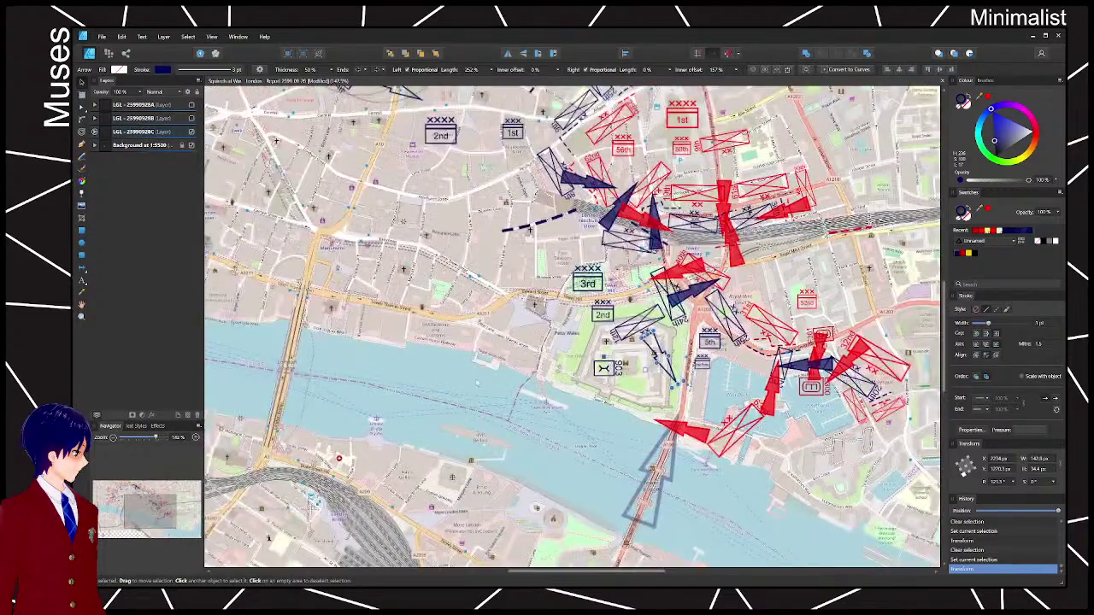
scroll(612, 196, "down", 3)
scroll(612, 196, "up", 1)
left_click_drag(521, 313, 513, 325)
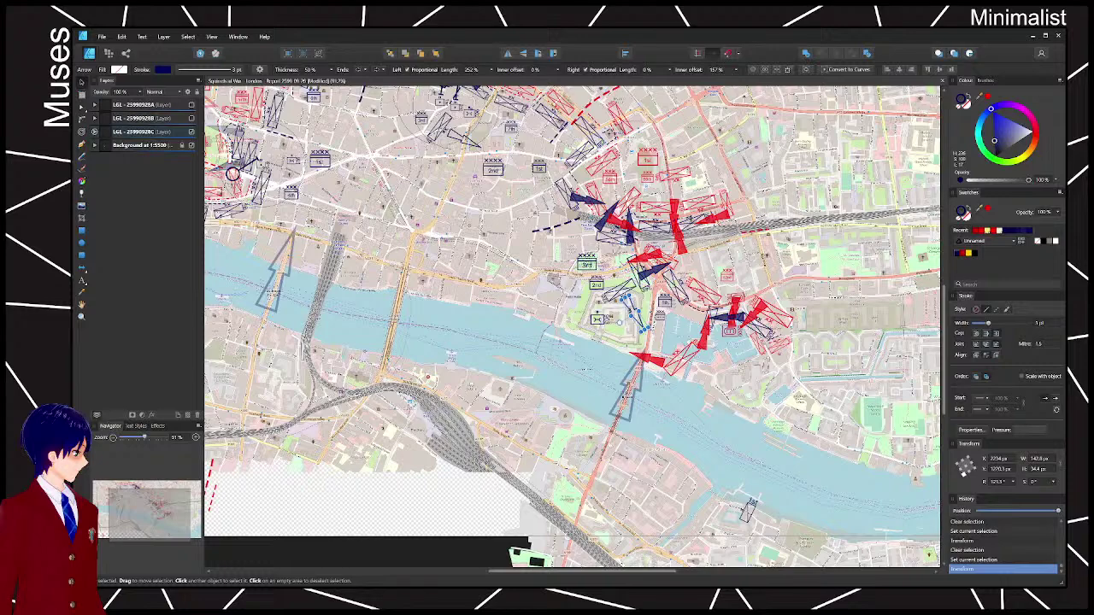
- Turn the red arrow by Fenchurch Street more steeply southeast from the red 19th division and slightly adjust that division's position
scroll(589, 232, "up", 3)
left_click_drag(594, 248, 501, 285)
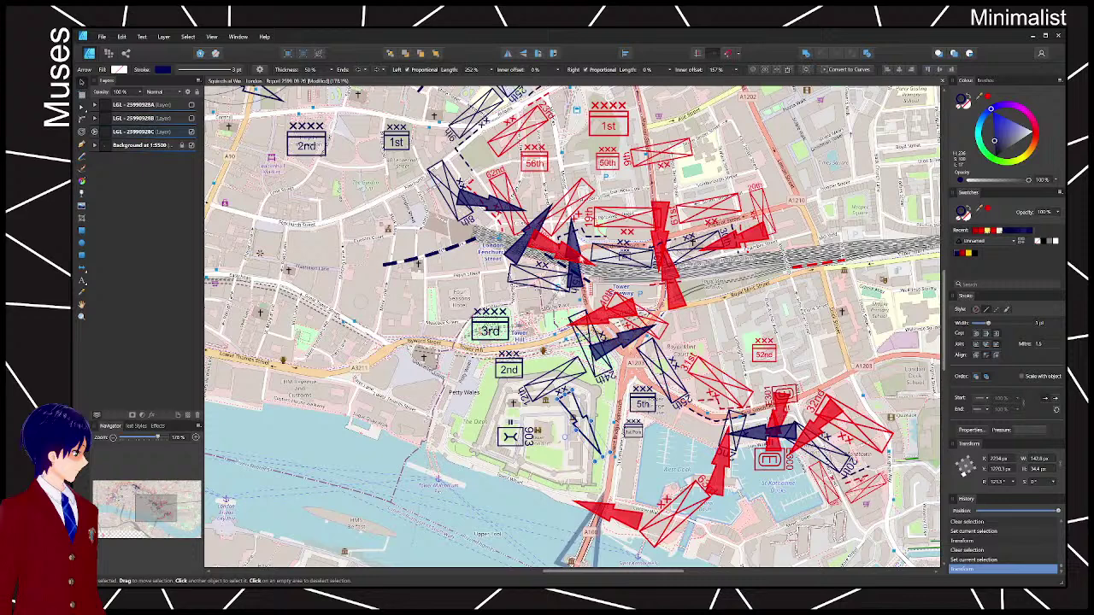
left_click(564, 259)
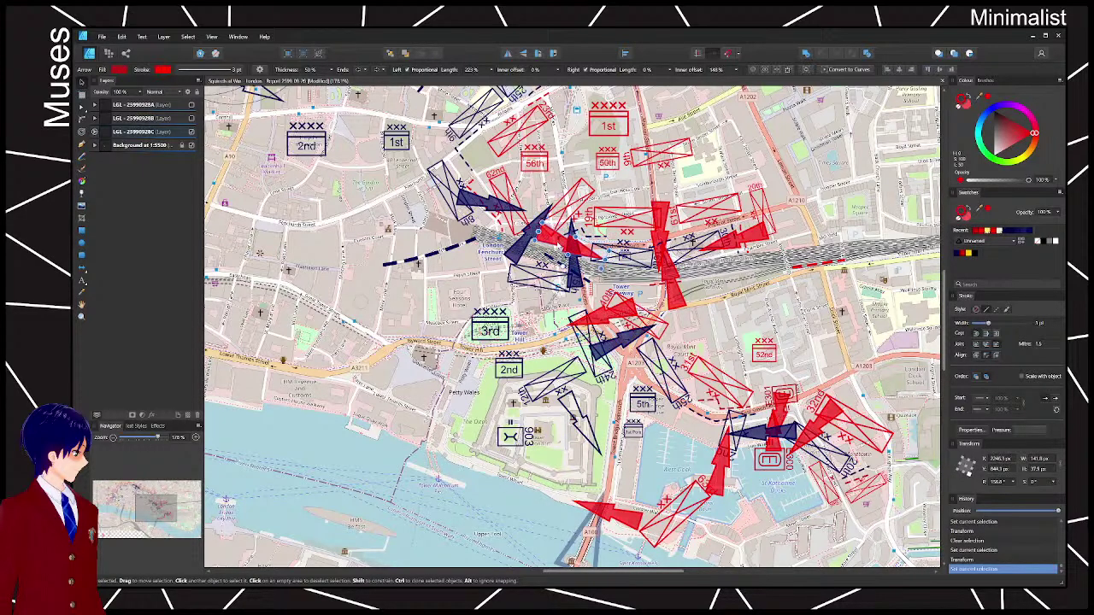
left_click_drag(532, 243, 573, 202)
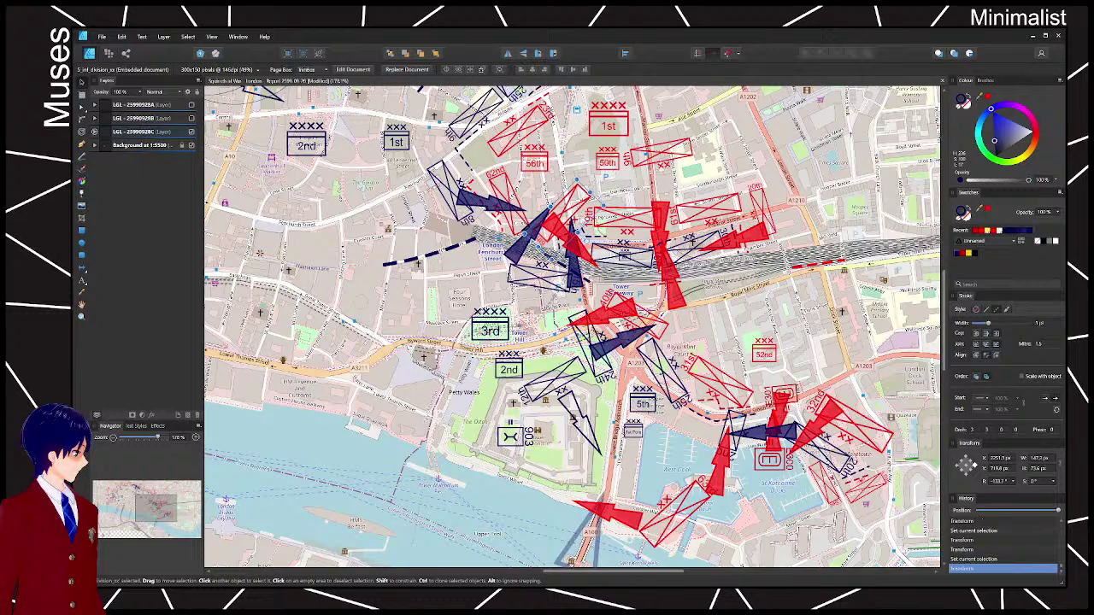
- Slightly adjust the position and angle of the lower red arrow crossing the railway east of Fenchurch Street
left_click(570, 237)
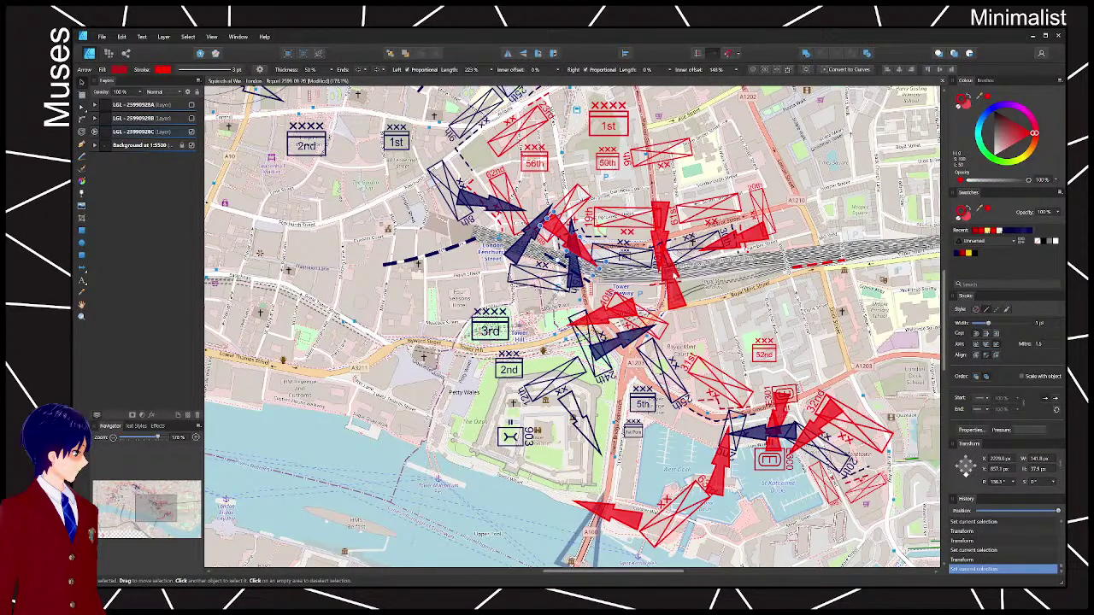
left_click_drag(674, 278, 676, 277)
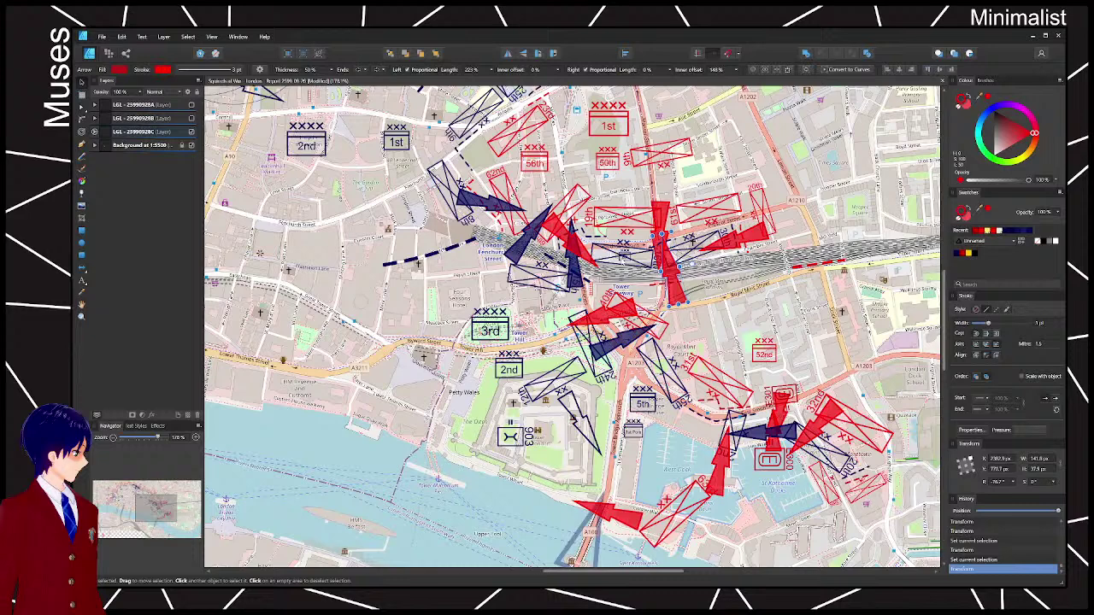
left_click(622, 256)
key("Escape")
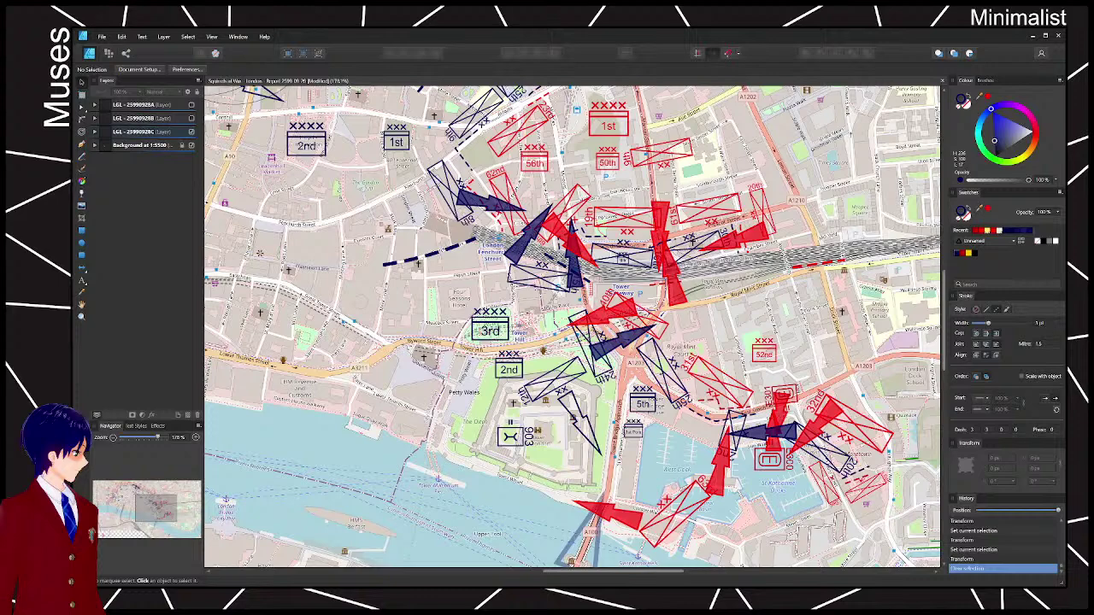
- Place two embedded engineer regiment symbols behind the red lines near Liverpool Street station
left_click(804, 403)
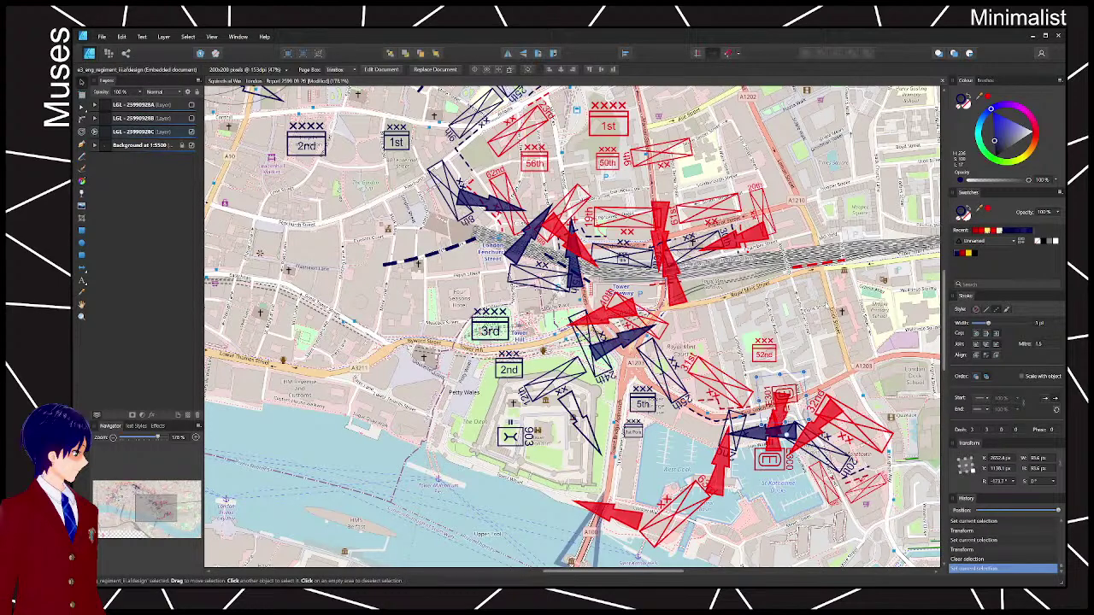
left_click_drag(804, 324, 769, 506)
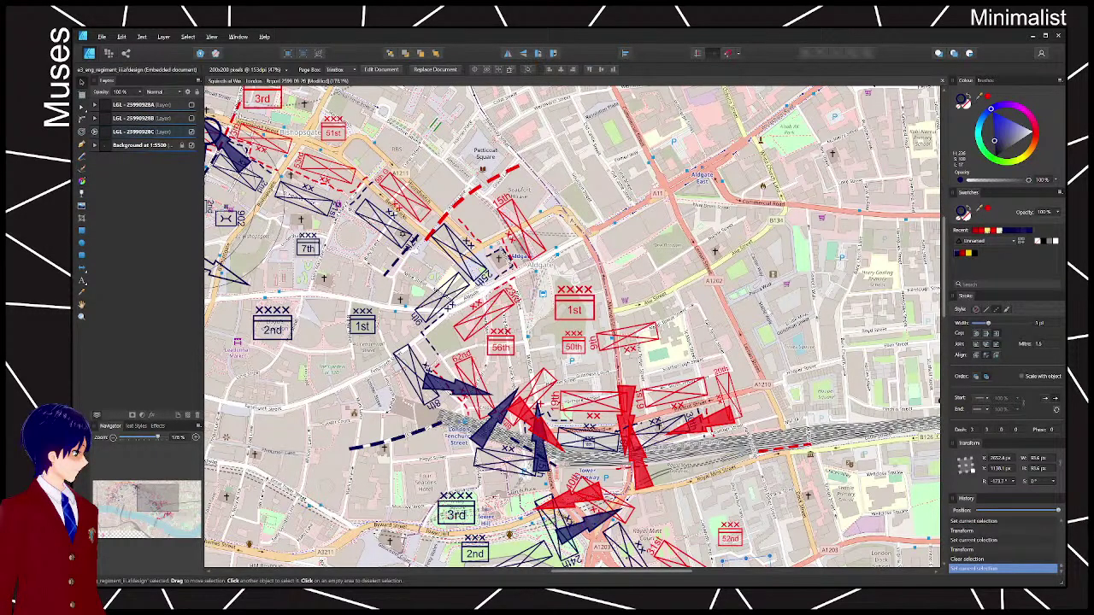
left_click_drag(598, 237, 481, 193)
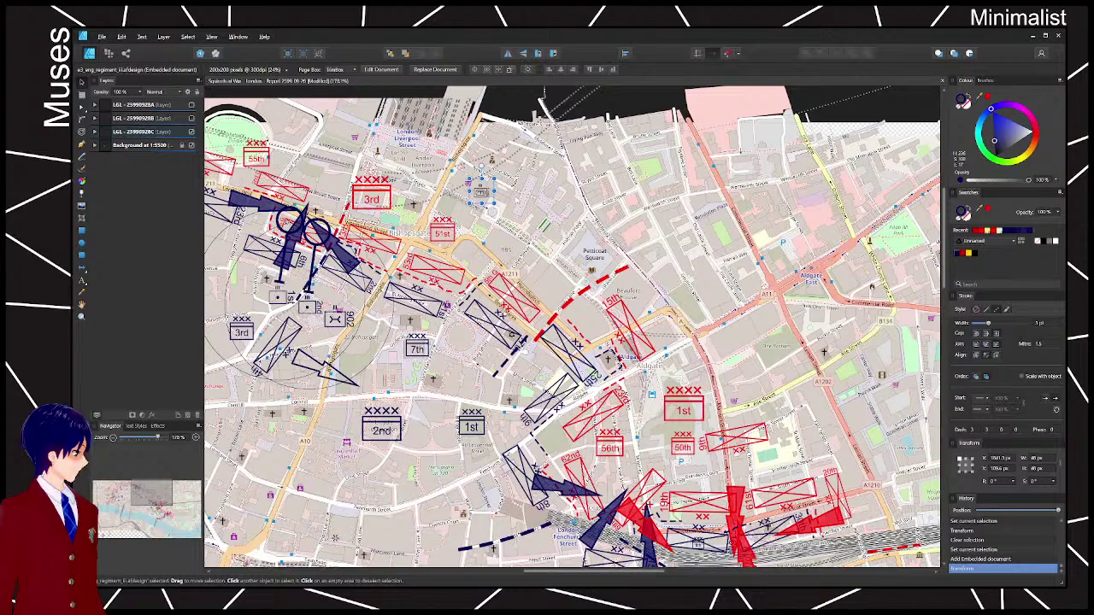
left_click_drag(481, 192, 880, 352)
left_click(419, 205)
left_click_drag(542, 403, 659, 297)
scroll(731, 298, "down", 2)
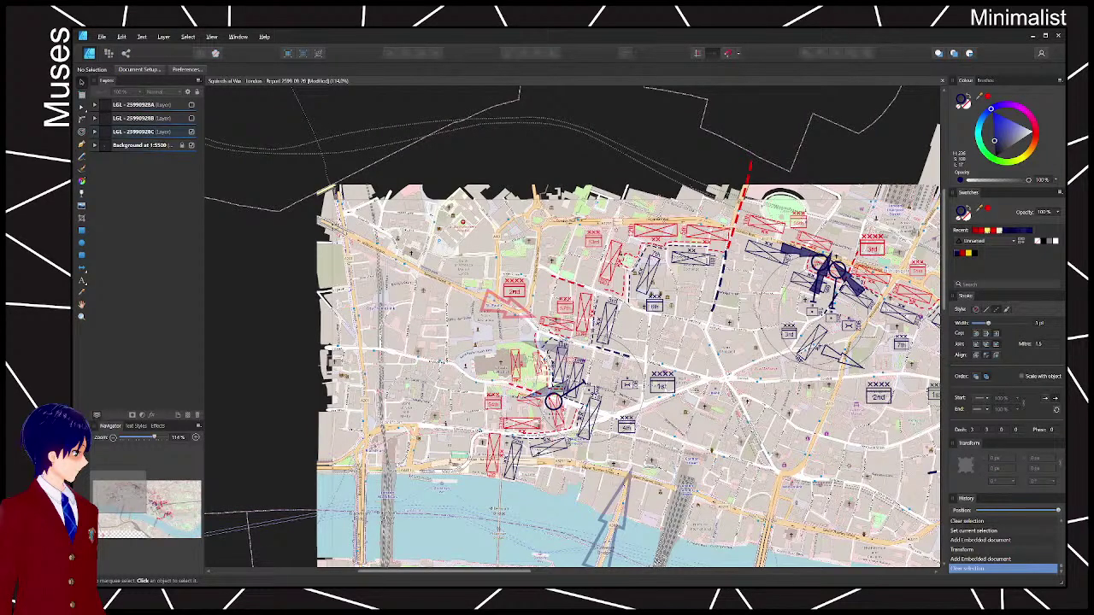
- Add two more engineer regiment symbols in the northwest of the map, north of the red 2nd army
key("ctrl+v")
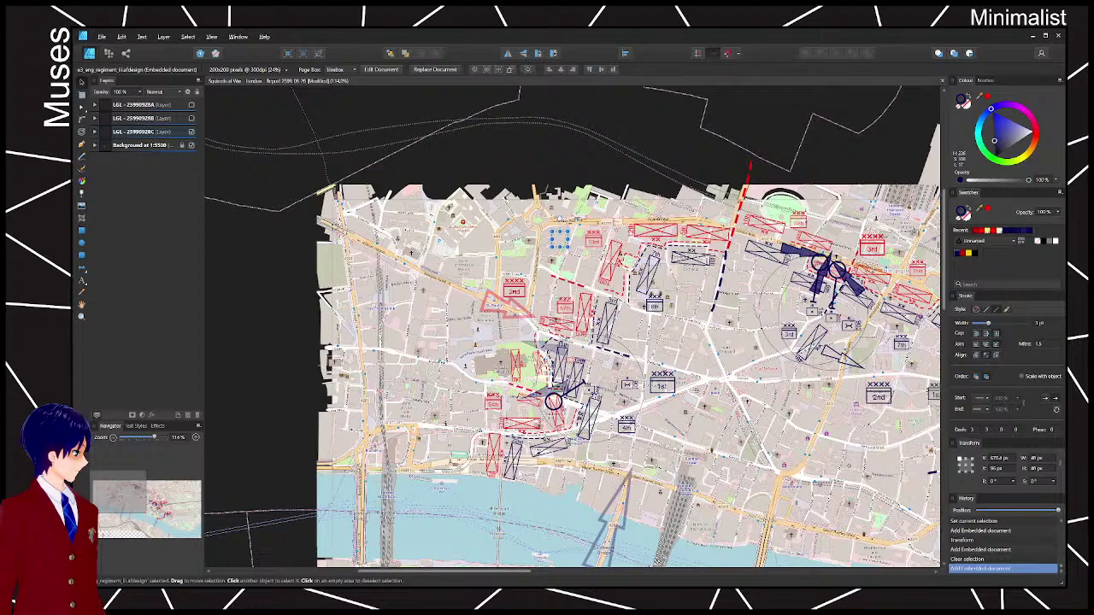
left_click_drag(560, 239, 526, 262)
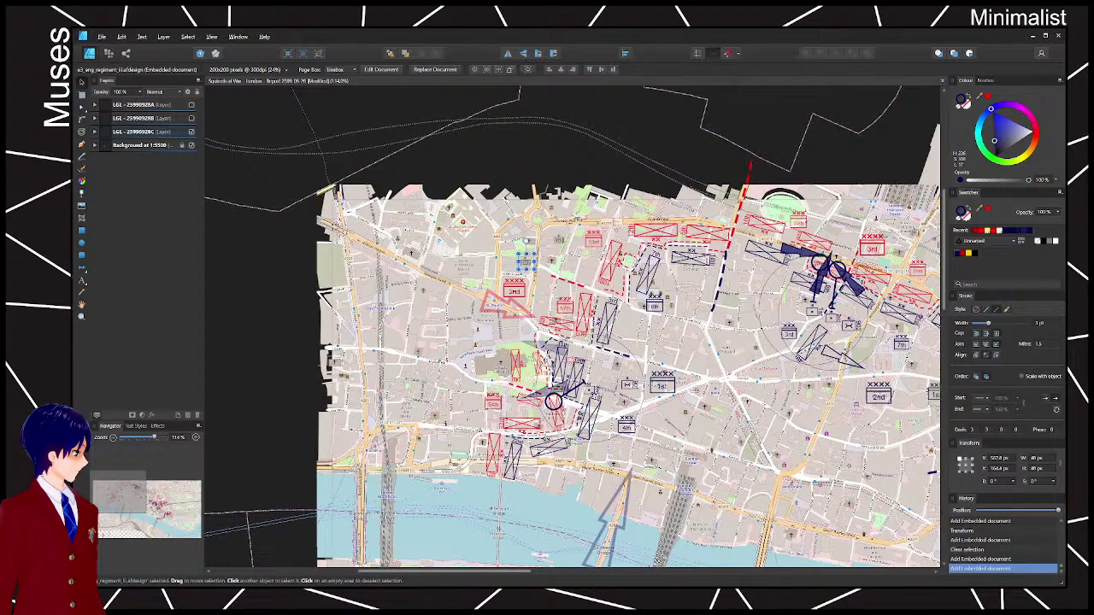
key("Escape")
- Open one new regiment symbol near Liverpool Street, replace its FORMID label with E302 and enlarge the label to the frame's height
left_click_drag(754, 260, 474, 266)
left_click_drag(547, 291, 647, 441)
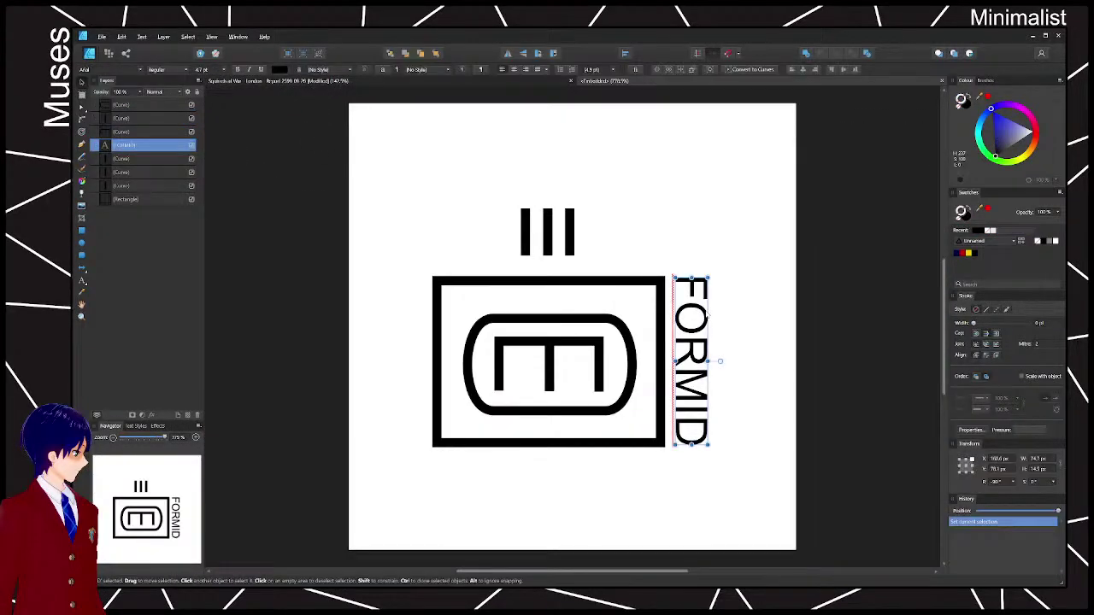
double_click(706, 318)
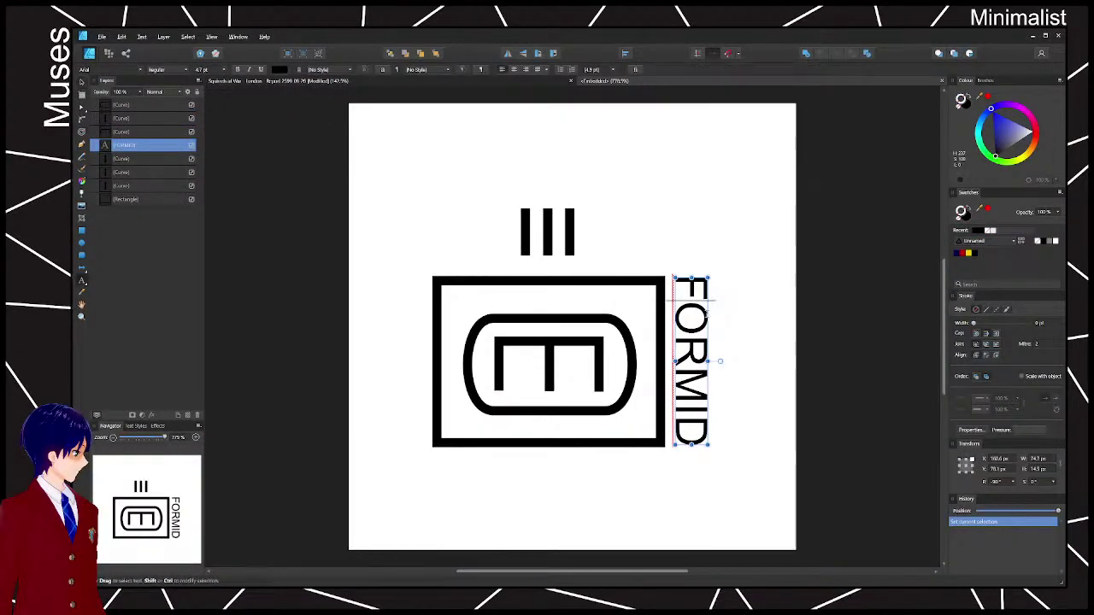
key("ctrl+a")
type("30")
key("BackSpace")
key("BackSpace")
type("E302")
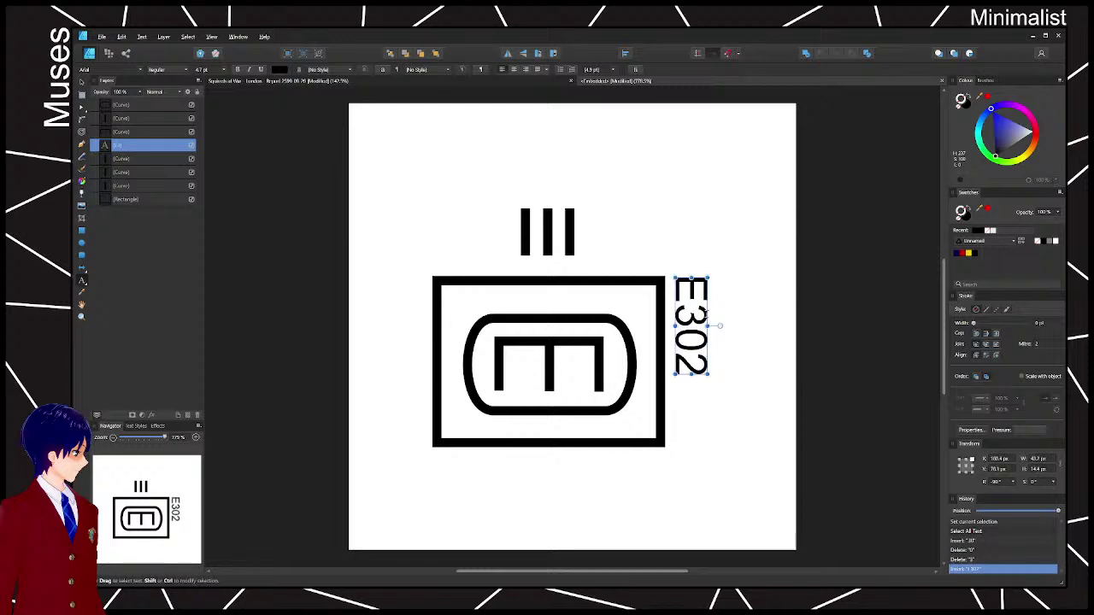
key("Escape")
left_click_drag(708, 374, 757, 435)
- Recolour the symbol's outlines and the E302 label red, then close the embedded document
left_click_drag(360, 159, 691, 482)
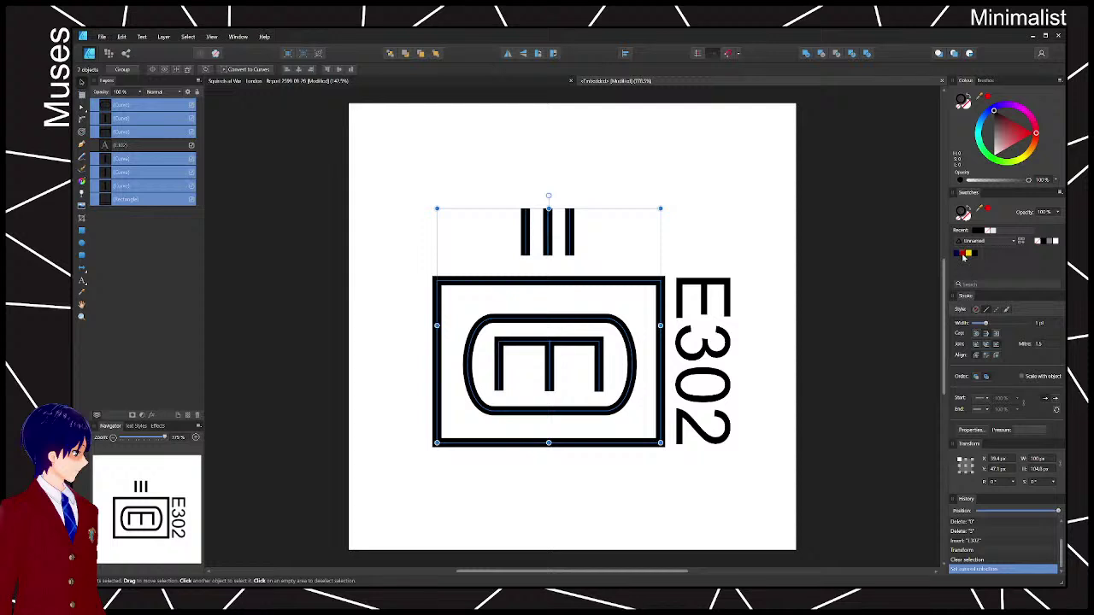
left_click(963, 255)
left_click(736, 318)
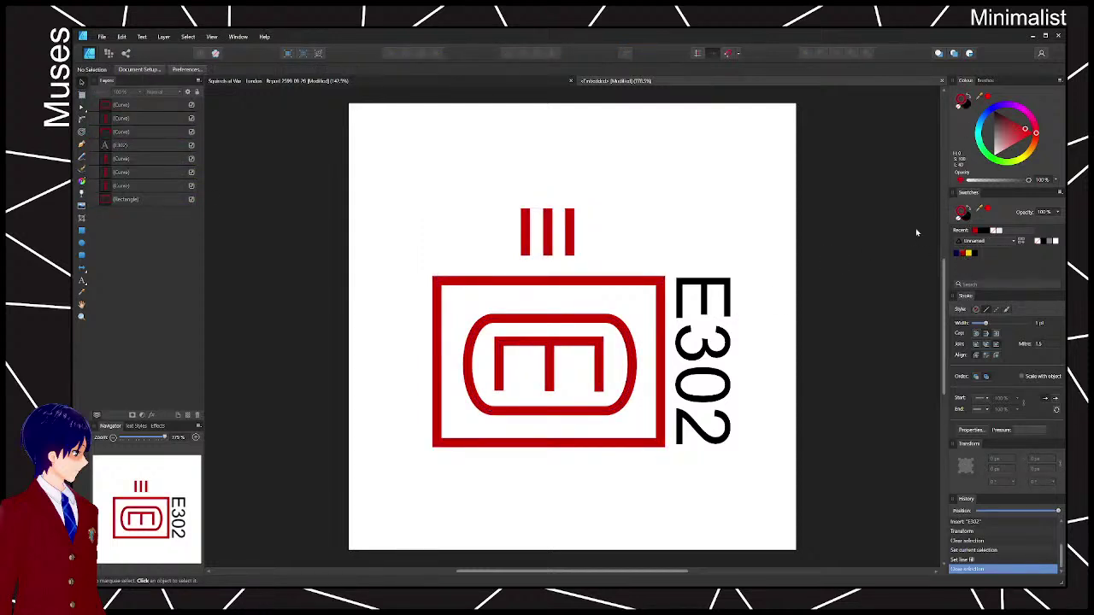
left_click(711, 289)
left_click(965, 109)
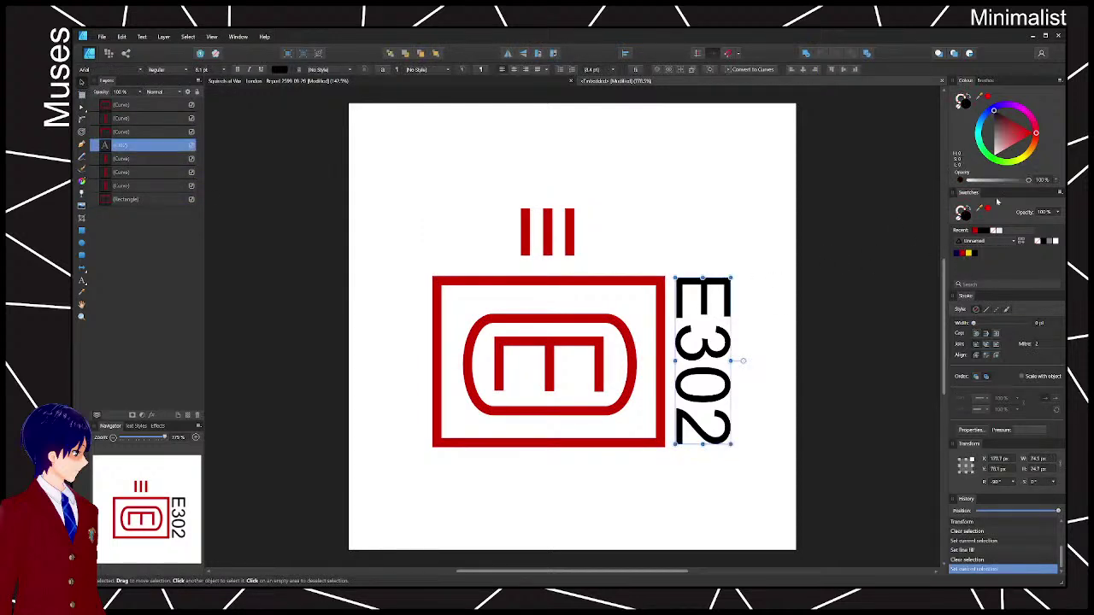
left_click(963, 255)
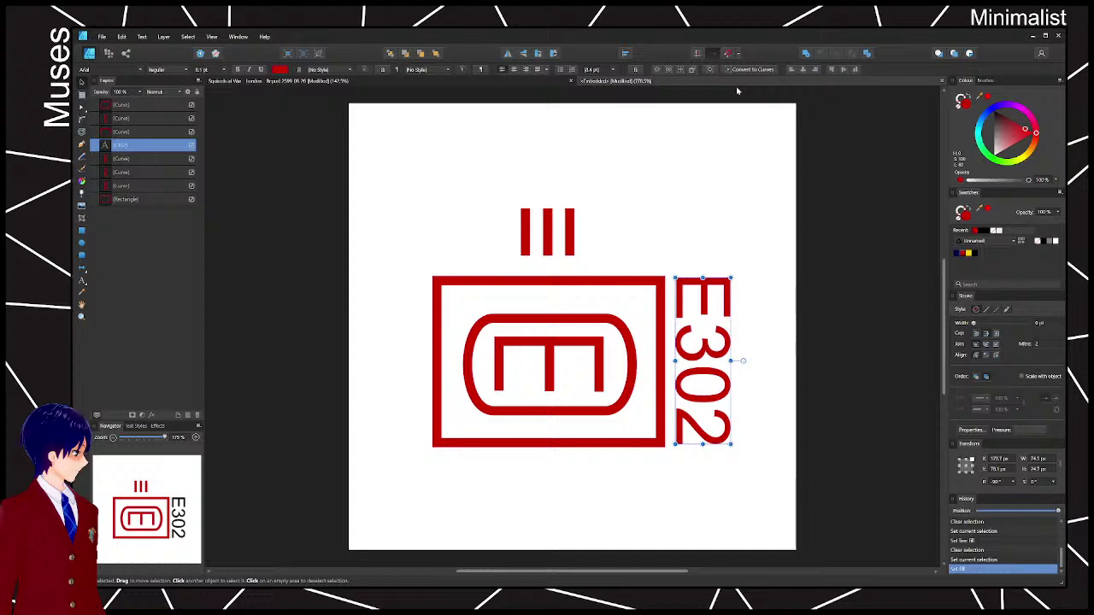
left_click(641, 81)
- Enlarge the E302 regiment to about 78 px, turn it nearly upside down and place it above New Broad Street, west of the red 3rd army
left_click_drag(628, 269, 507, 273)
left_click_drag(671, 297, 564, 283)
scroll(521, 330, "up", 3)
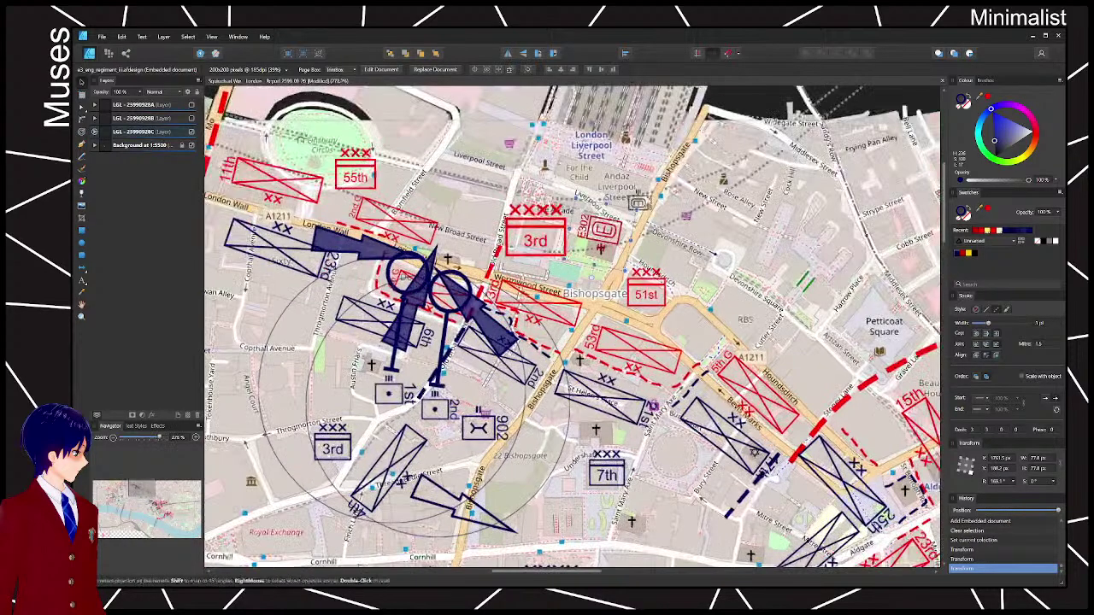
left_click_drag(522, 331, 614, 345)
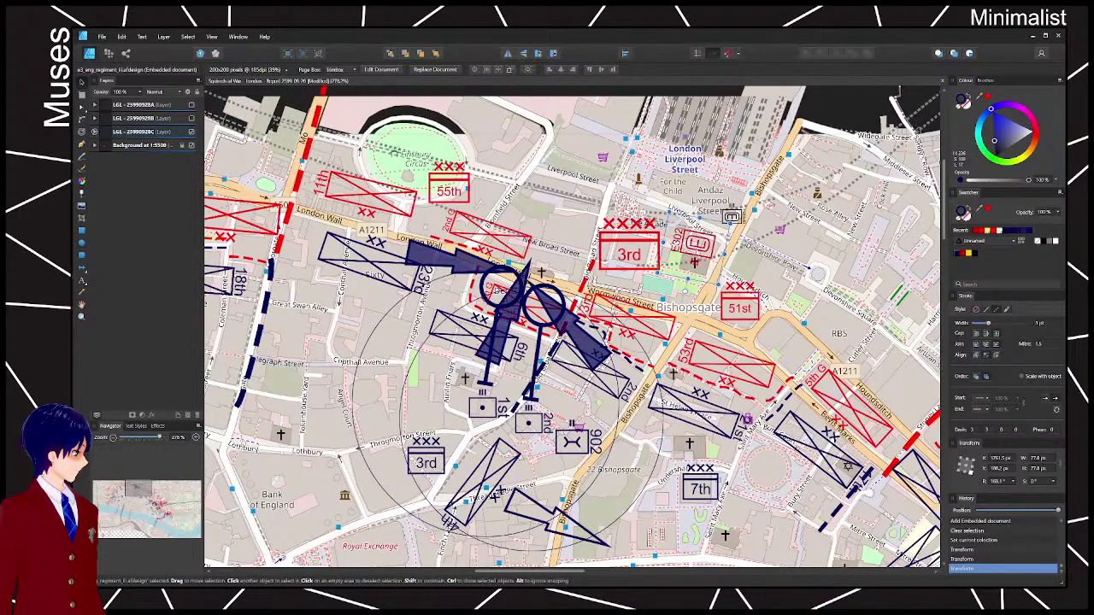
left_click_drag(697, 245, 556, 210)
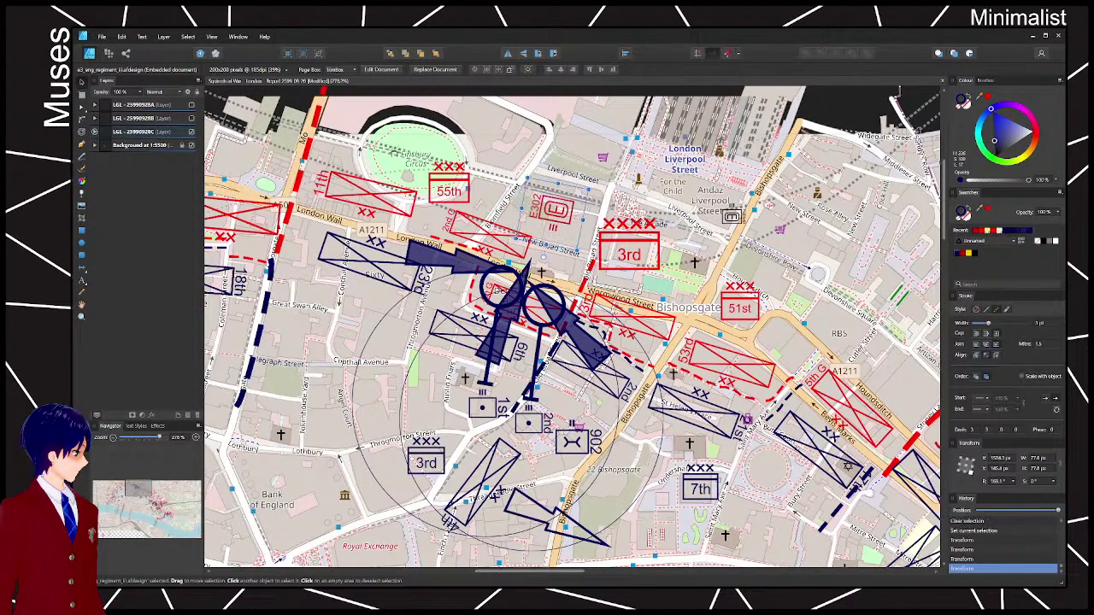
- Open the other regiment symbol near Liverpool Street and replace its FORMID label with E303
left_click(731, 216)
double_click(732, 217)
double_click(679, 313)
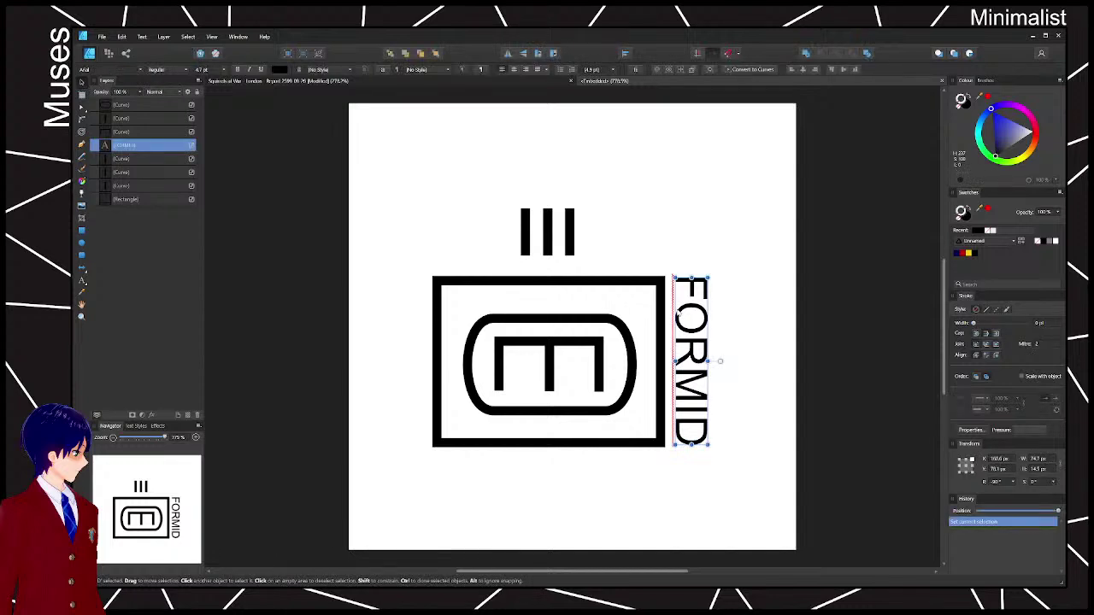
left_click(678, 312)
key("ctrl+a")
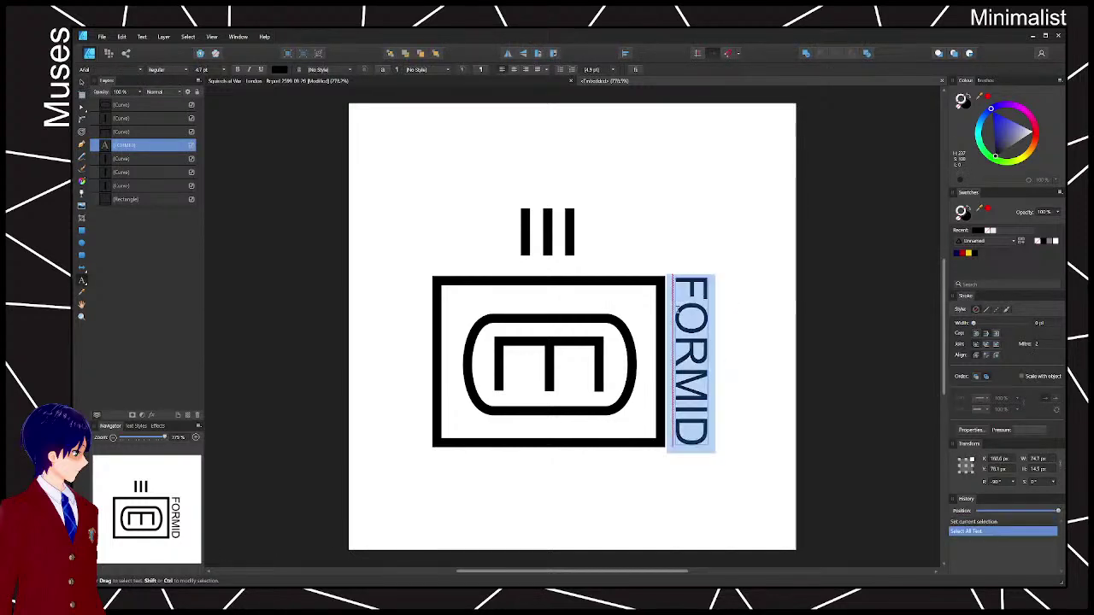
type("E303")
key("Escape")
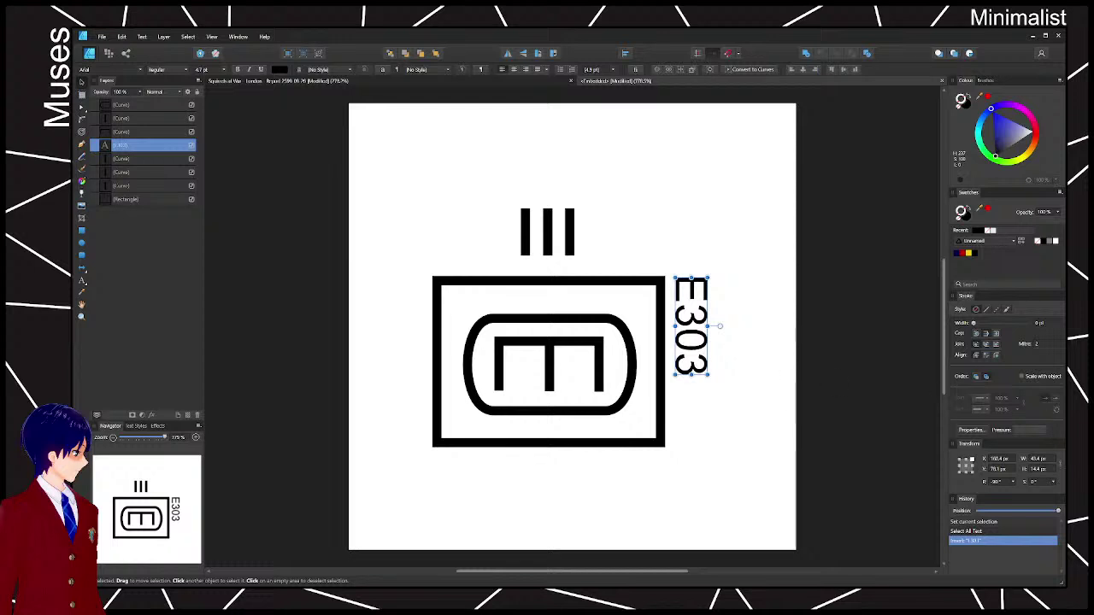
- Enlarge the E303 label to the frame's height and fill its text red without an outline
left_click(718, 366)
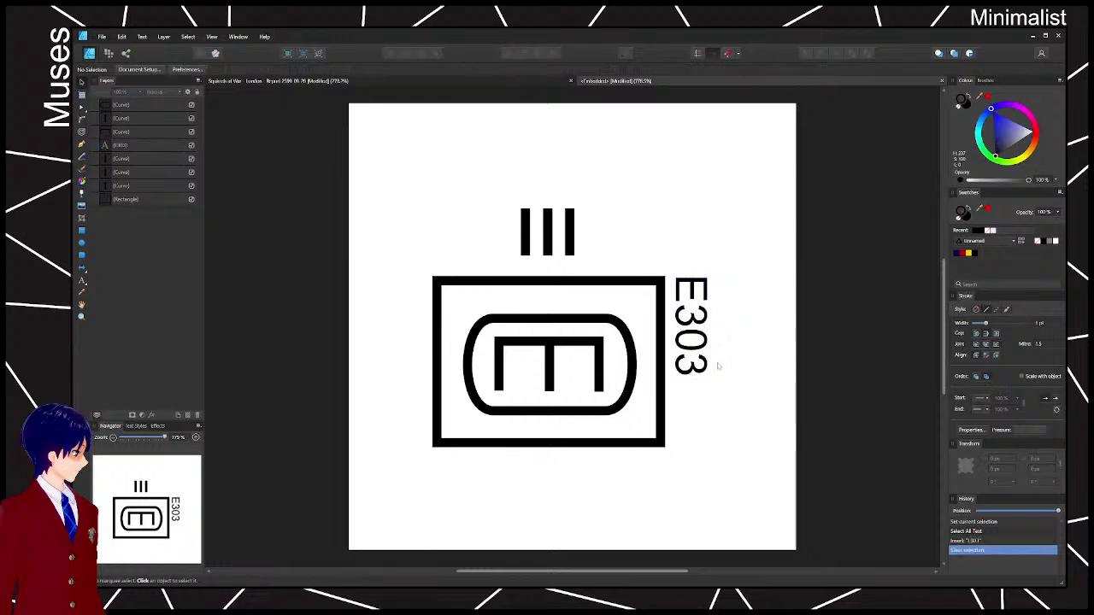
left_click(701, 369)
left_click_drag(709, 373, 755, 442)
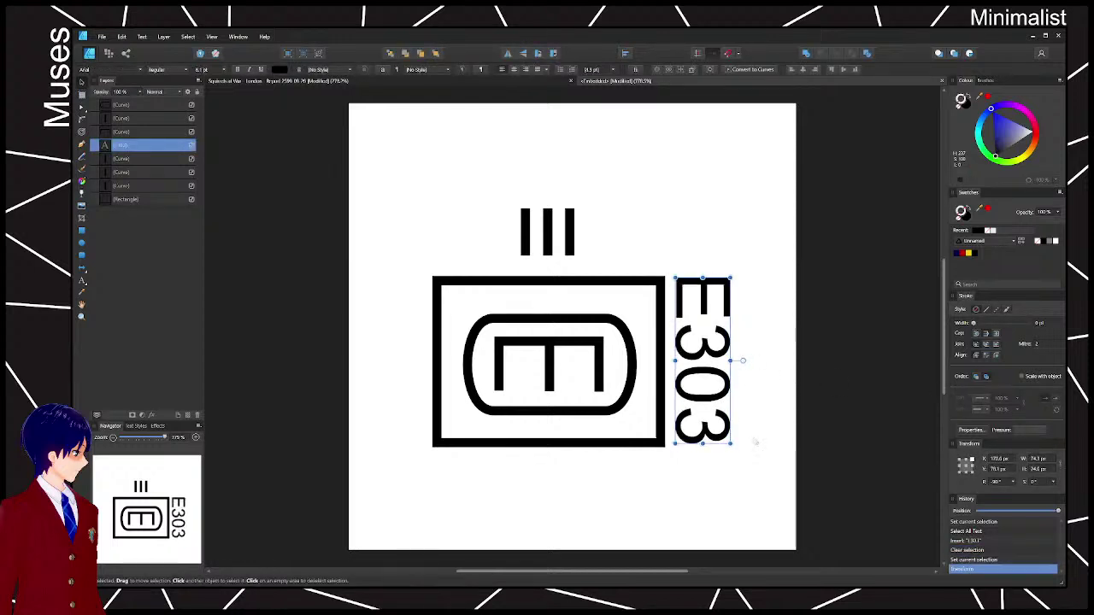
left_click(962, 253)
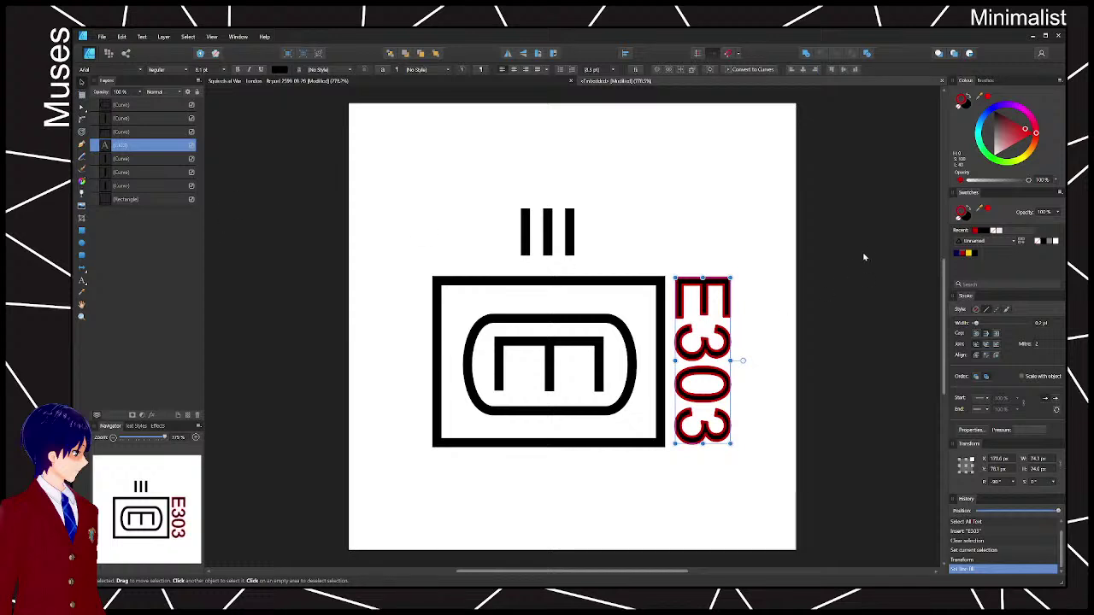
left_click(960, 110)
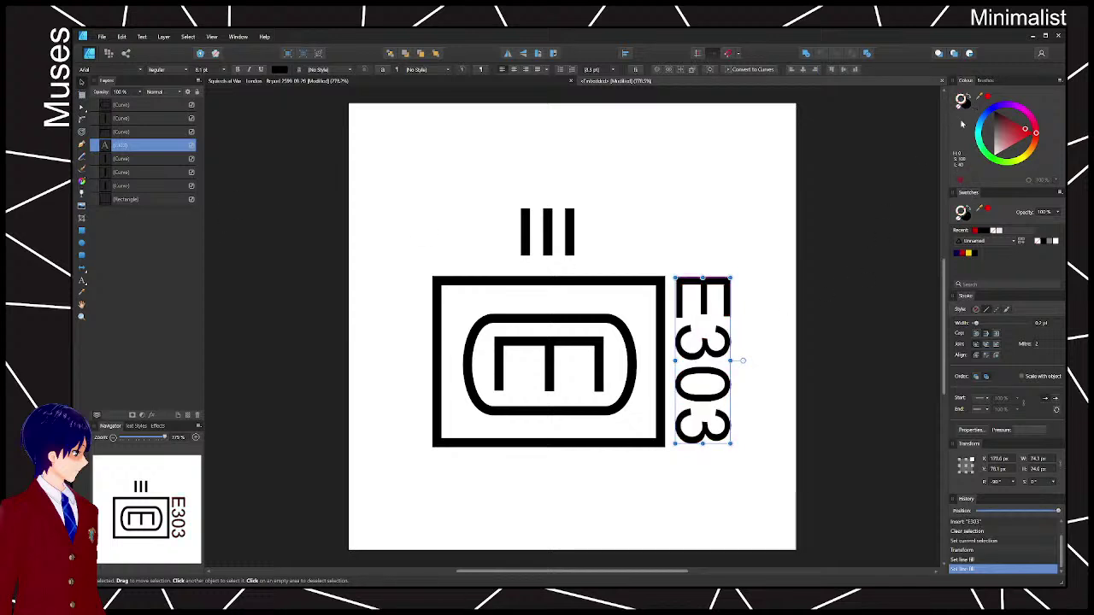
left_click(967, 254)
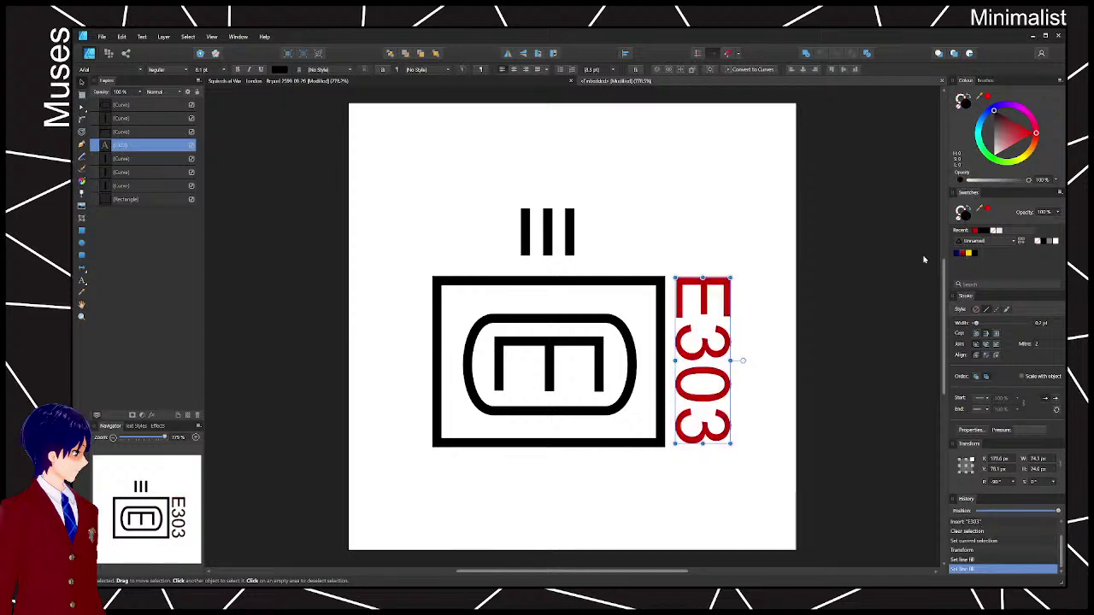
left_click_drag(387, 166, 680, 506)
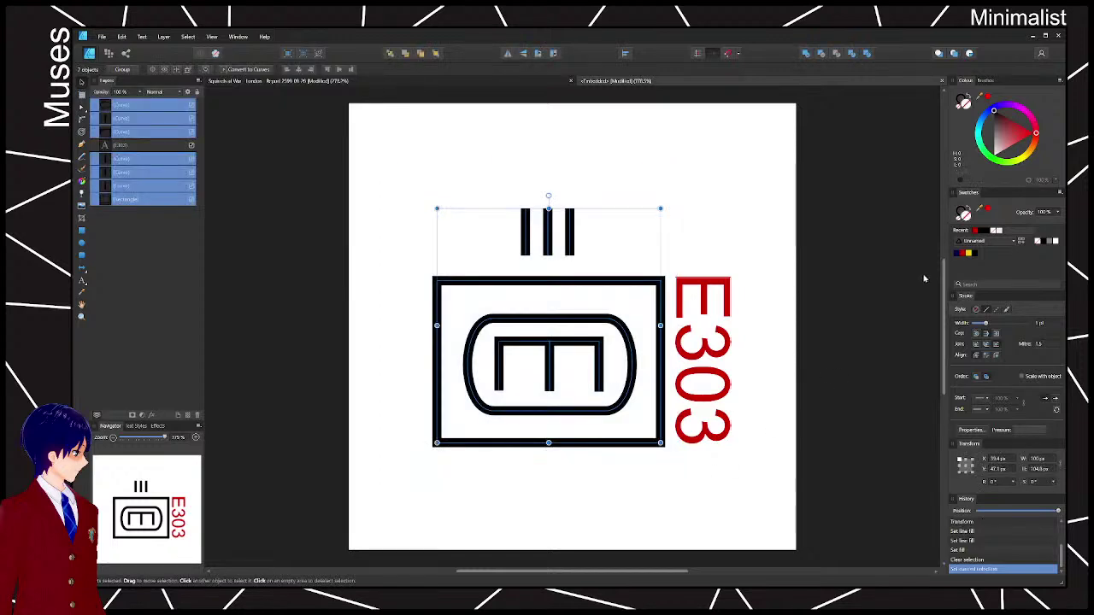
left_click(958, 253)
left_click(728, 206)
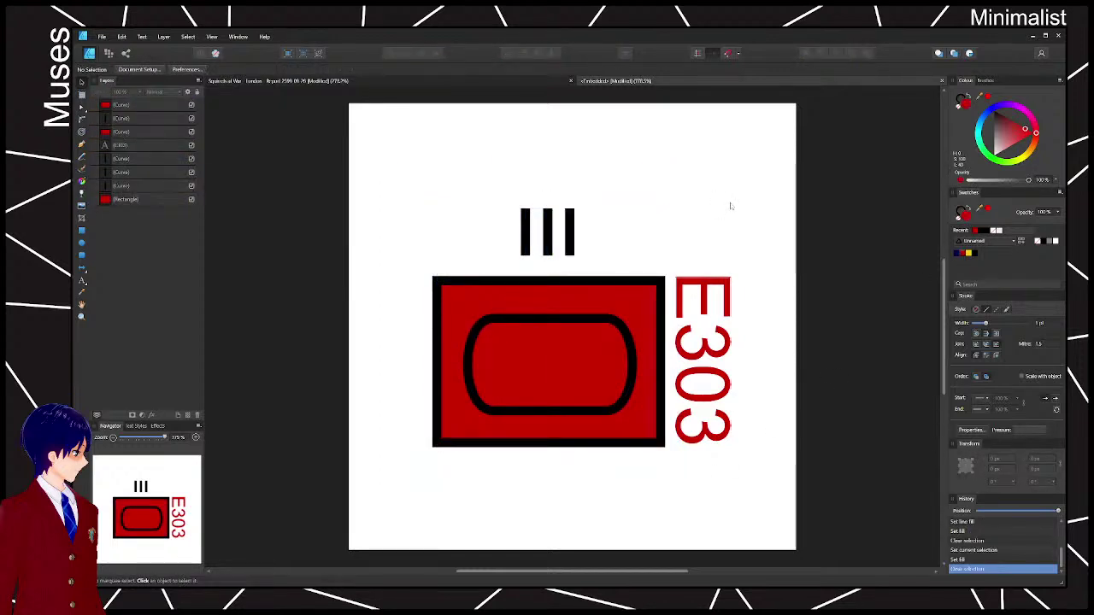
key("ctrl+z")
key("ctrl+z")
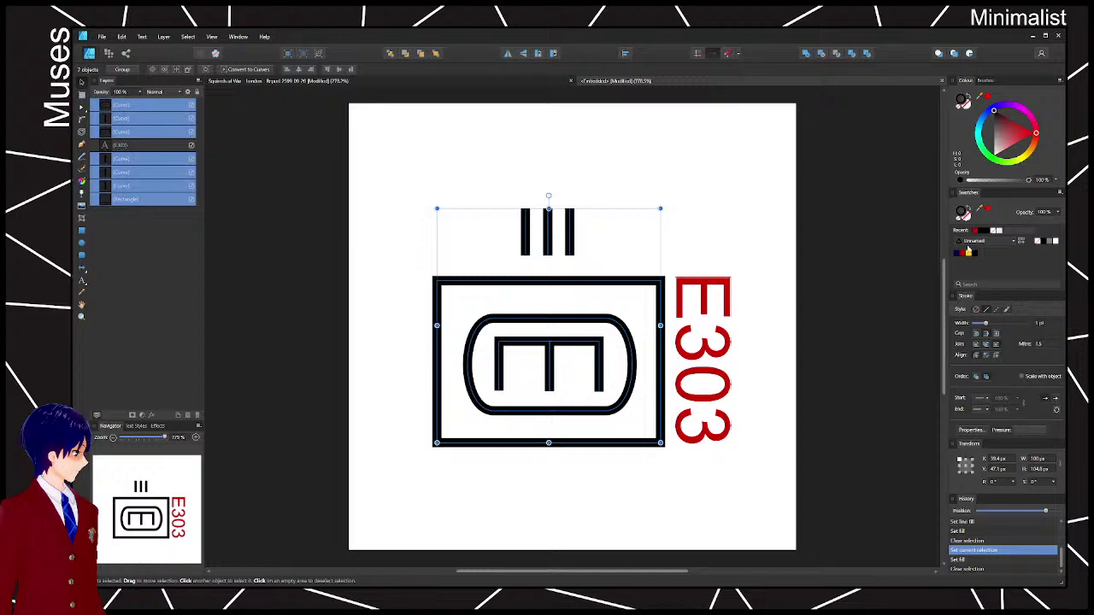
- Recolour the outlines of the E303 symbol's bars, frame and inner glyph red, then close the embedded document
left_click(966, 251)
left_click(783, 139)
middle_click(719, 84)
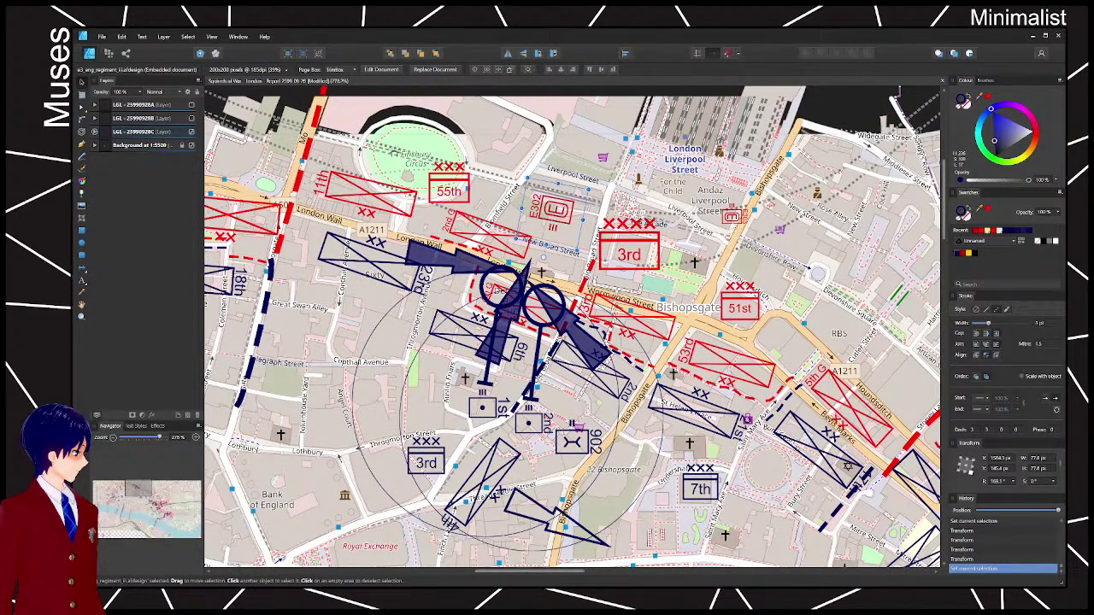
- Enlarge the E303 regiment to about 97 px, rotate it and place it beside Bishopsgate, just north of the red 51st corps
left_click(732, 216)
left_click_drag(734, 185, 758, 271)
left_click_drag(745, 232, 748, 248)
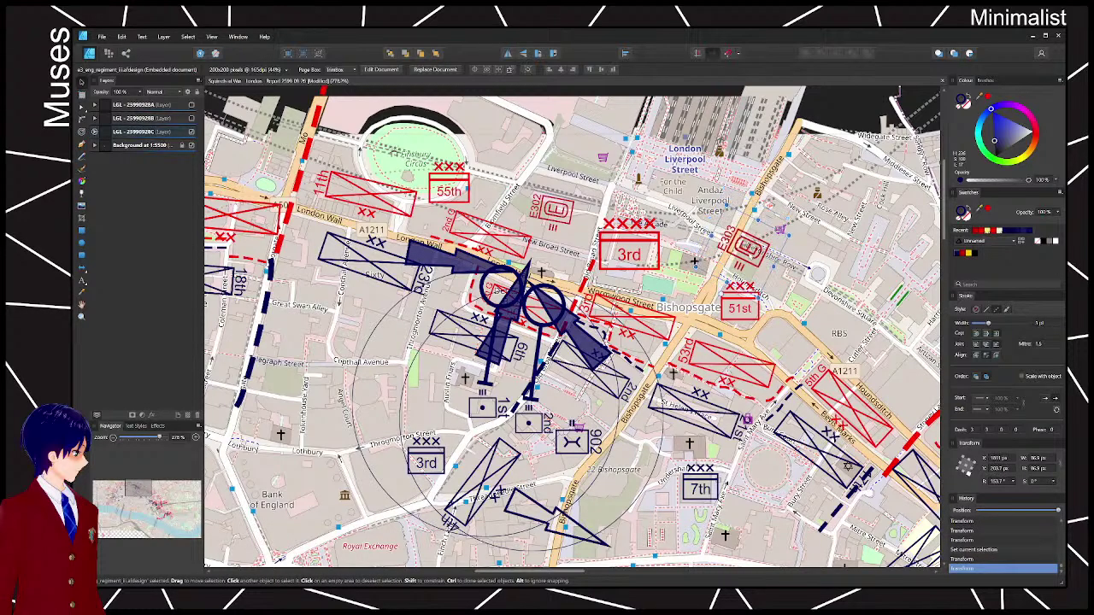
- Open the unedited engineer regiment symbol in the map's northwest and replace its FORMID label with E304
scroll(846, 283, "down", 4)
left_click_drag(846, 282, 907, 200)
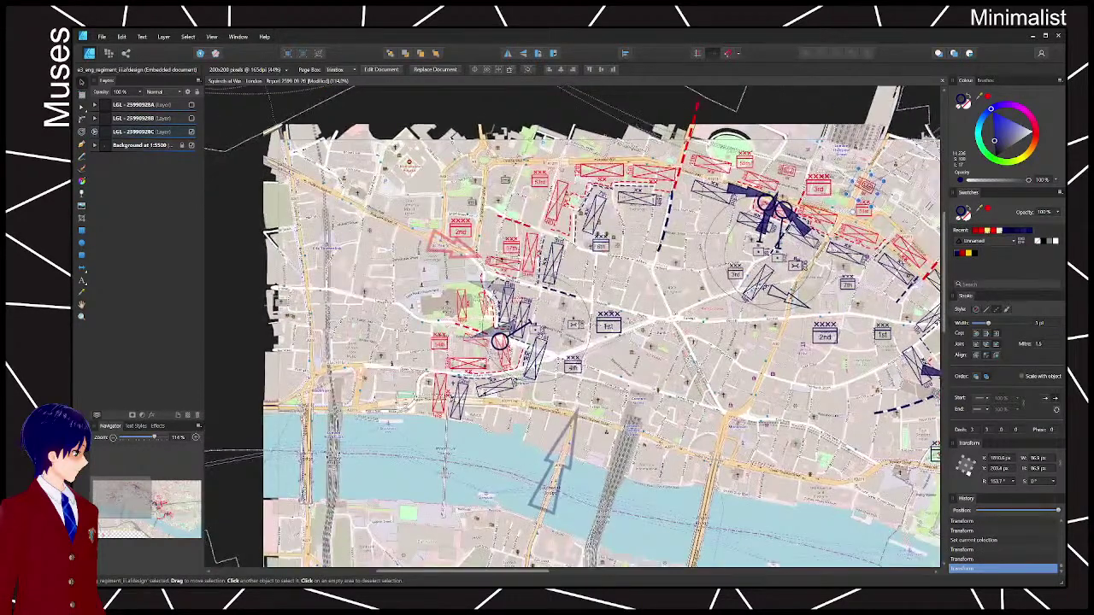
double_click(510, 181)
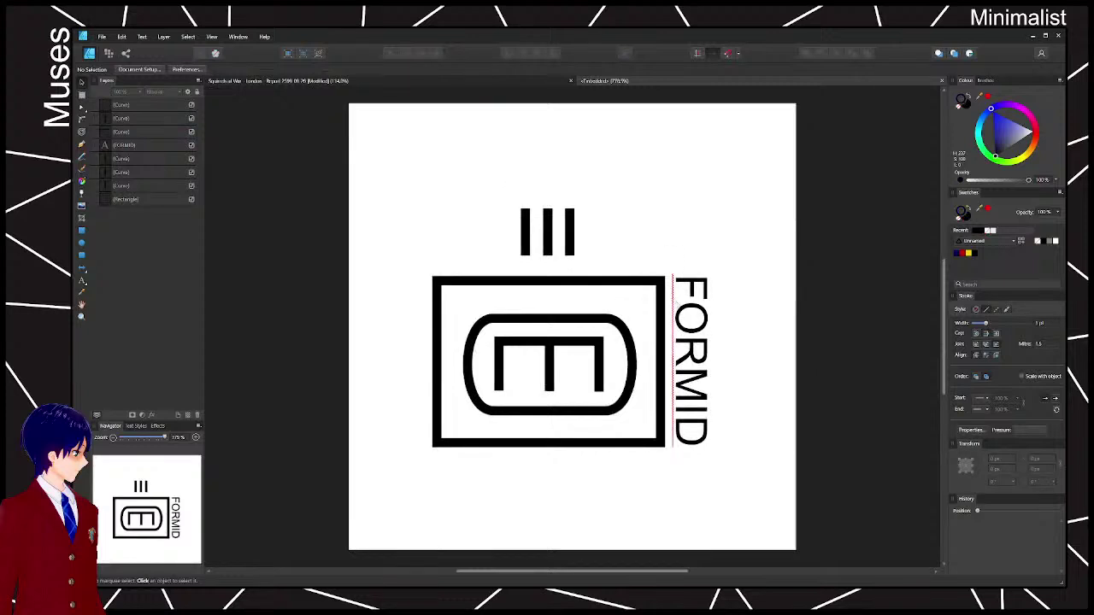
left_click(682, 308)
double_click(682, 308)
type("E320")
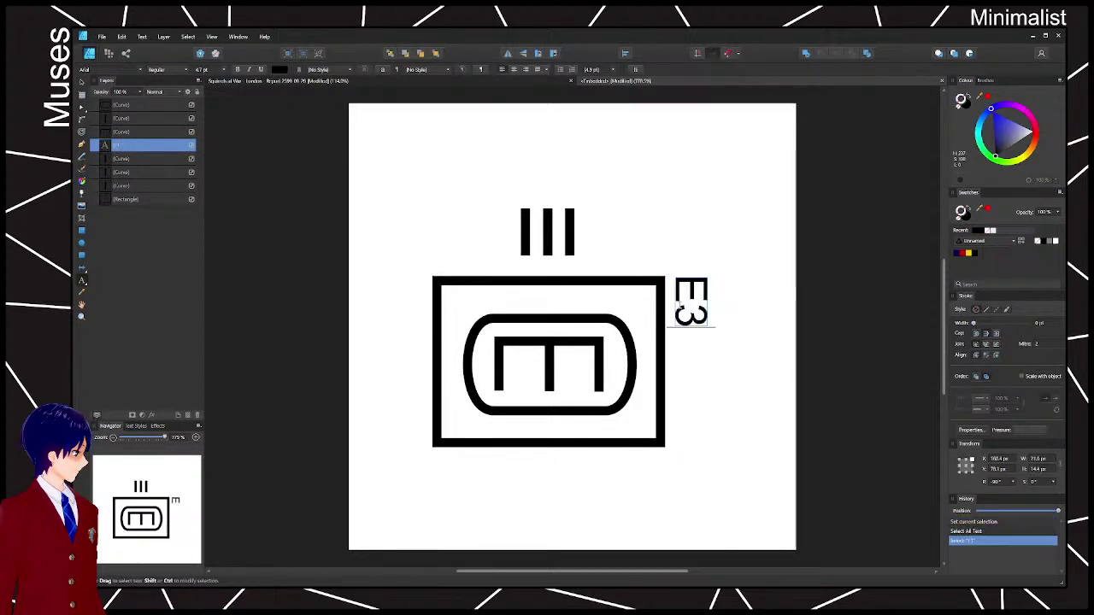
key("BackSpace")
key("BackSpace")
type("04")
key("Escape")
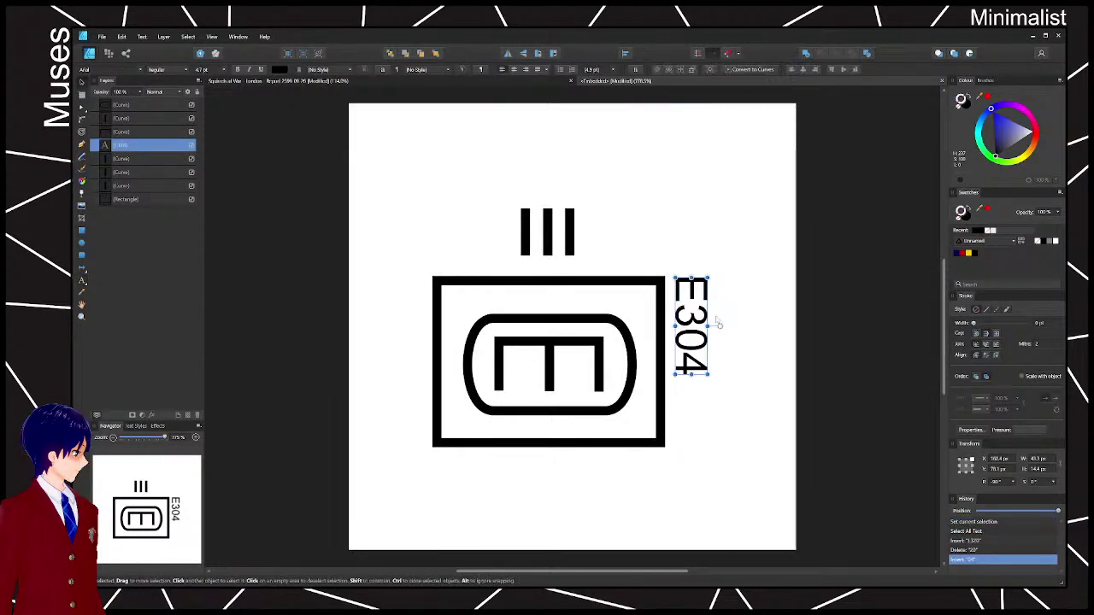
- Enlarge the E304 label to the frame's height, recolour the symbol's outlines and label red, and close the embedded document
left_click_drag(707, 373, 750, 438)
left_click_drag(398, 157, 669, 481)
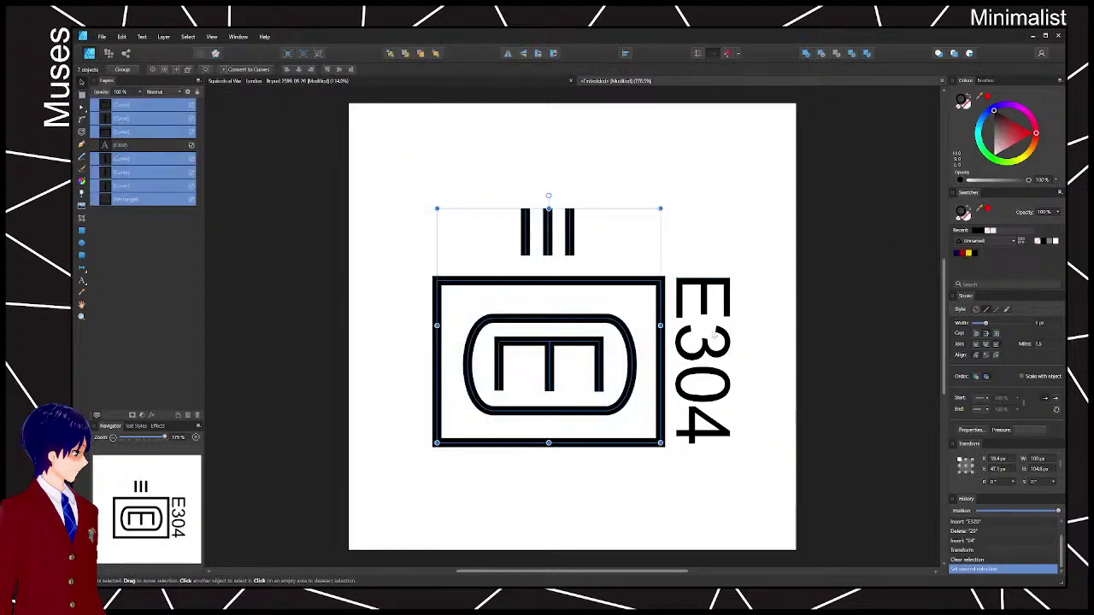
left_click(963, 255)
left_click(725, 309)
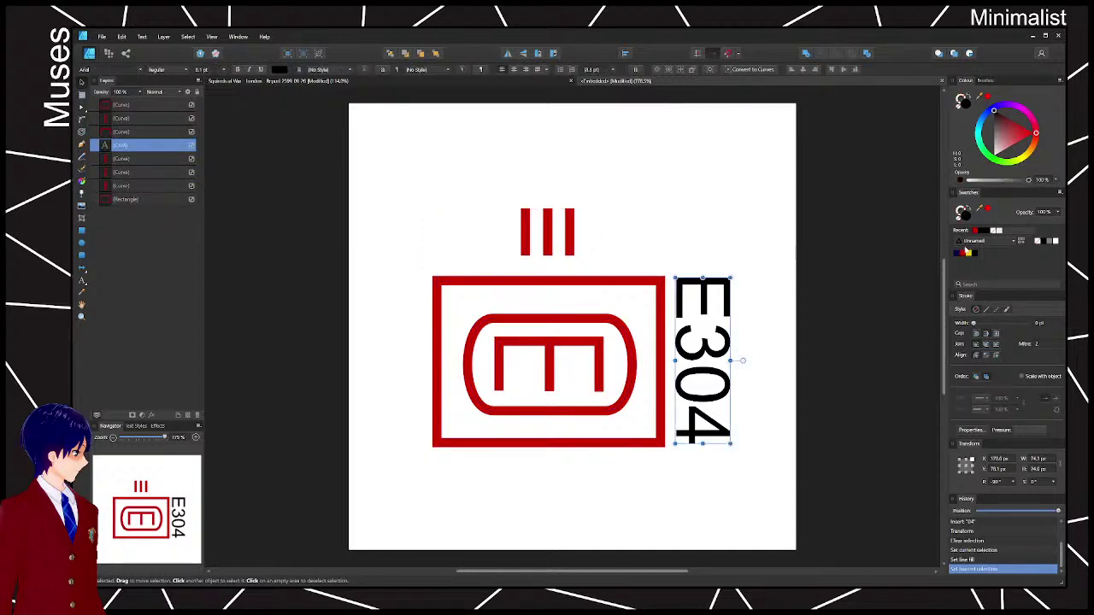
left_click(965, 252)
left_click(679, 81)
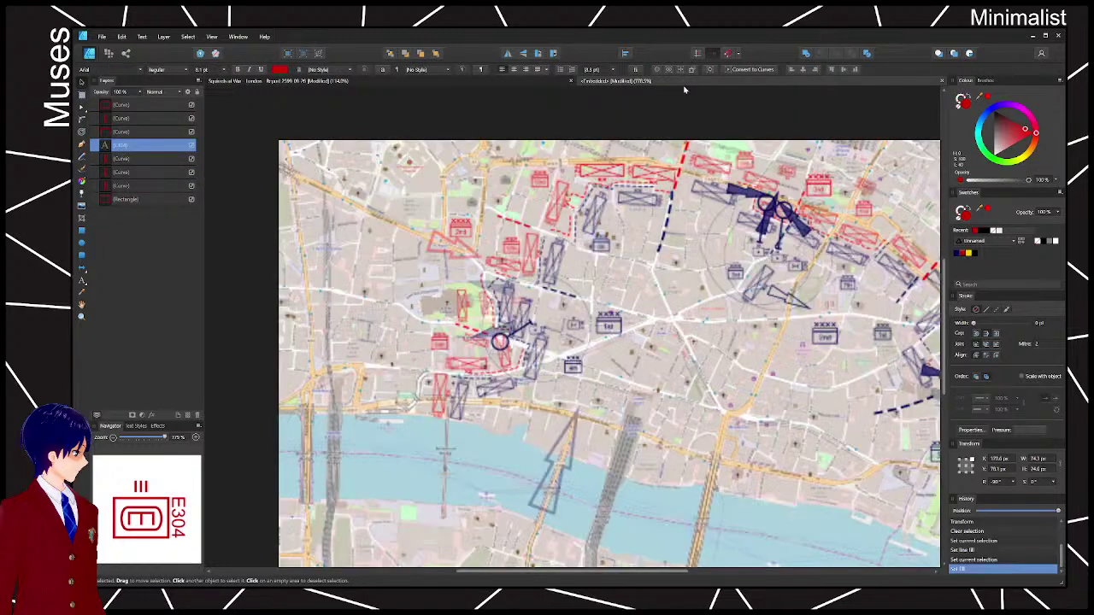
- Enlarge the E304 regiment, rotate it and place it just southwest of the red 53rd corps, then deselect it
left_click_drag(496, 188, 476, 208)
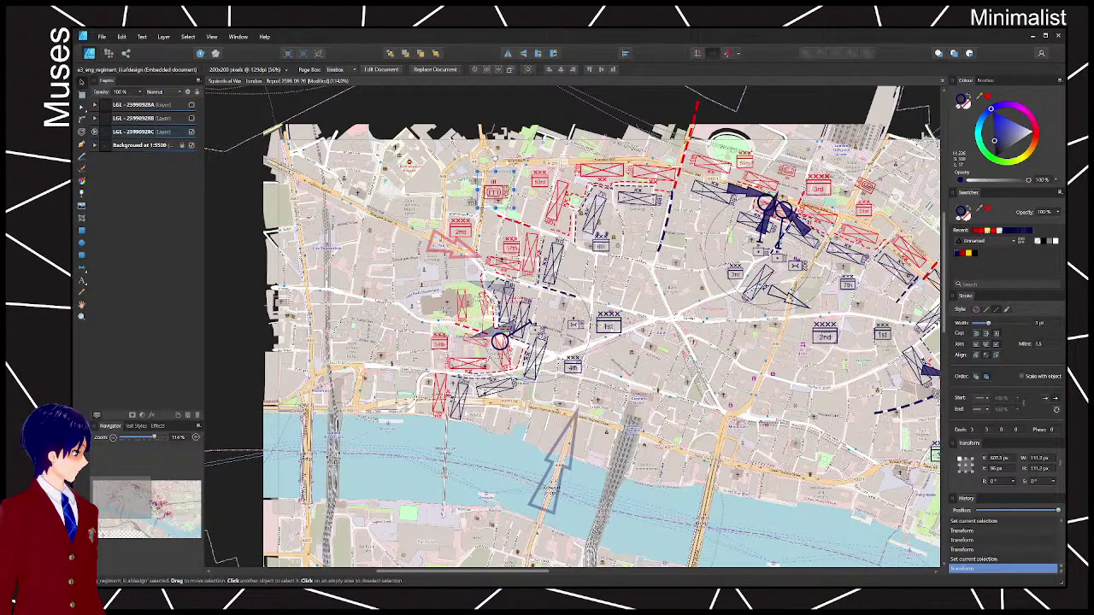
left_click_drag(495, 158, 453, 168)
key("Escape")
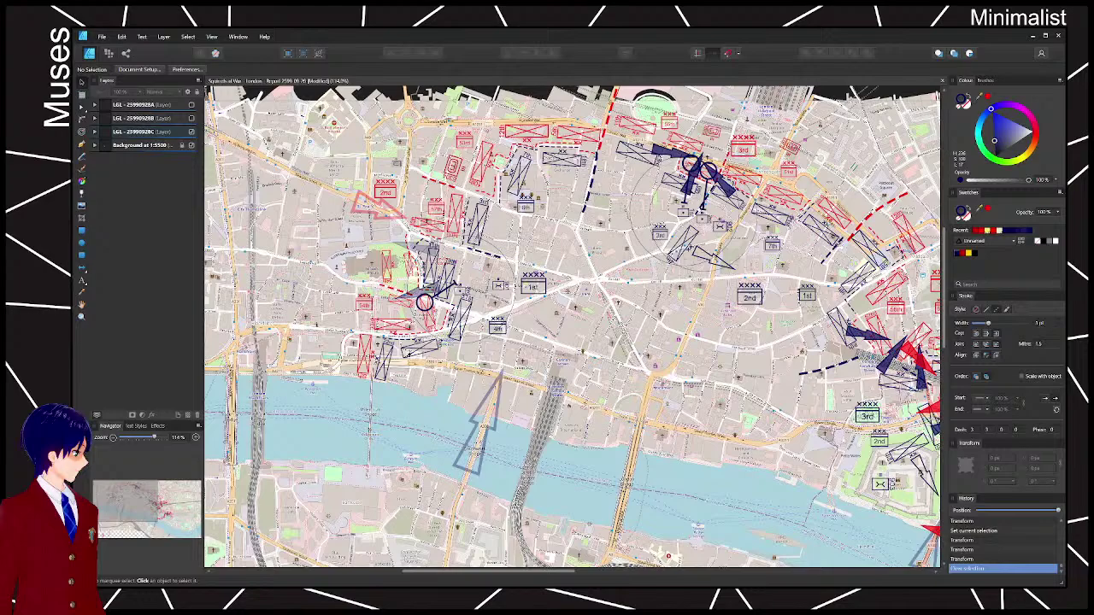
left_click_drag(516, 196, 455, 159)
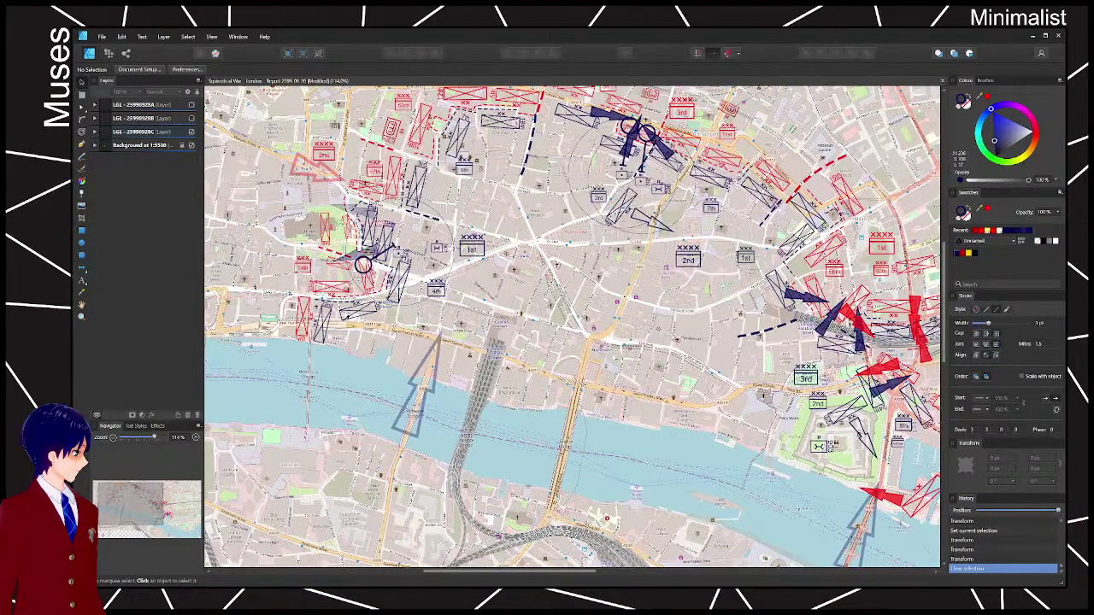
scroll(612, 362, "up", 6)
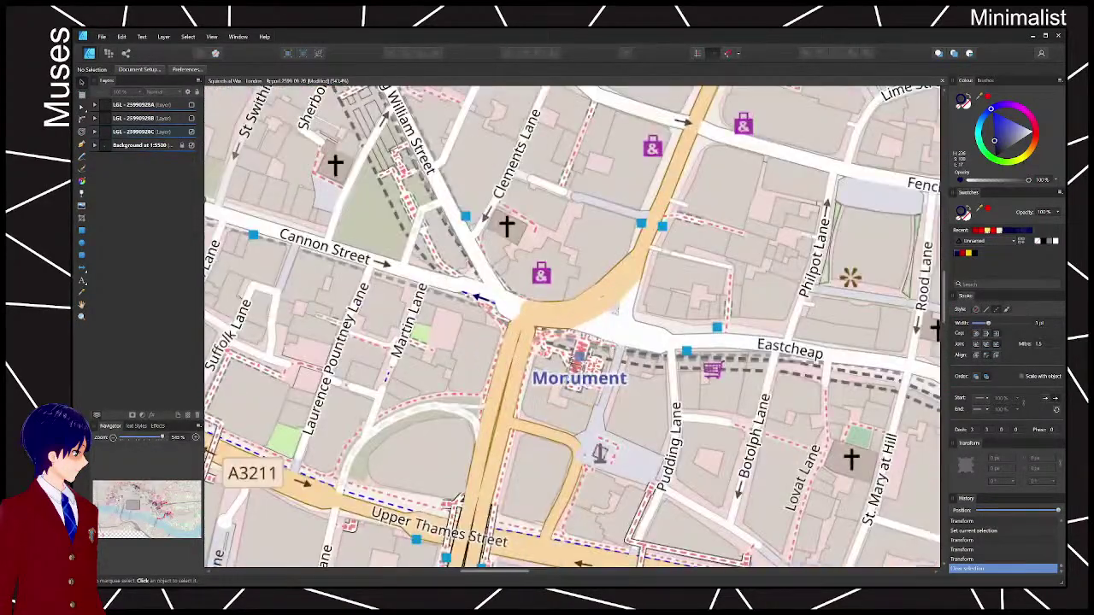
scroll(579, 350, "down", 4)
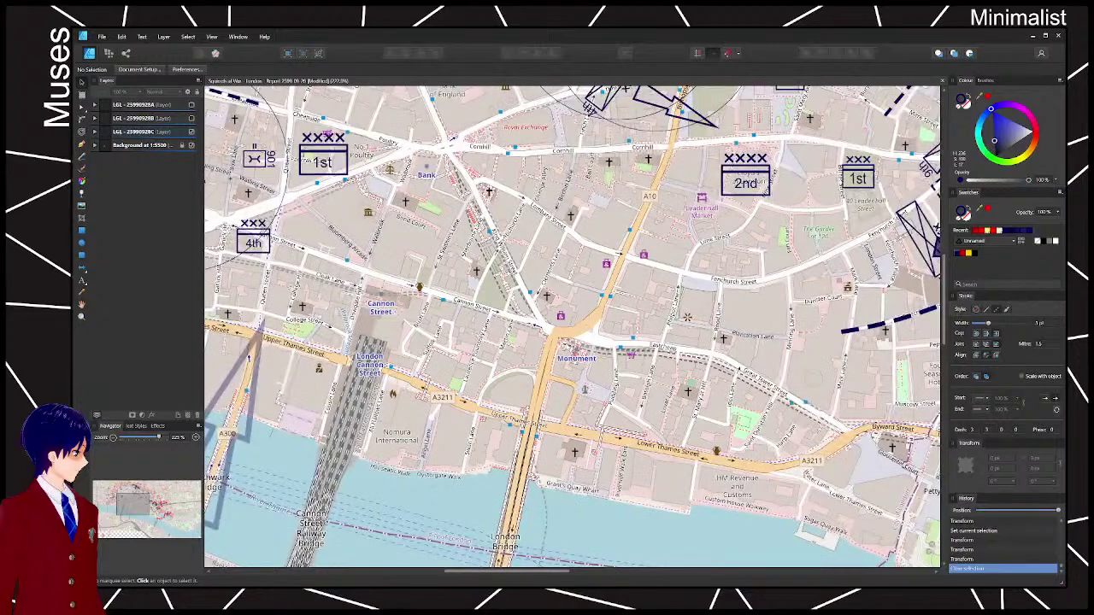
left_click_drag(580, 351, 644, 376)
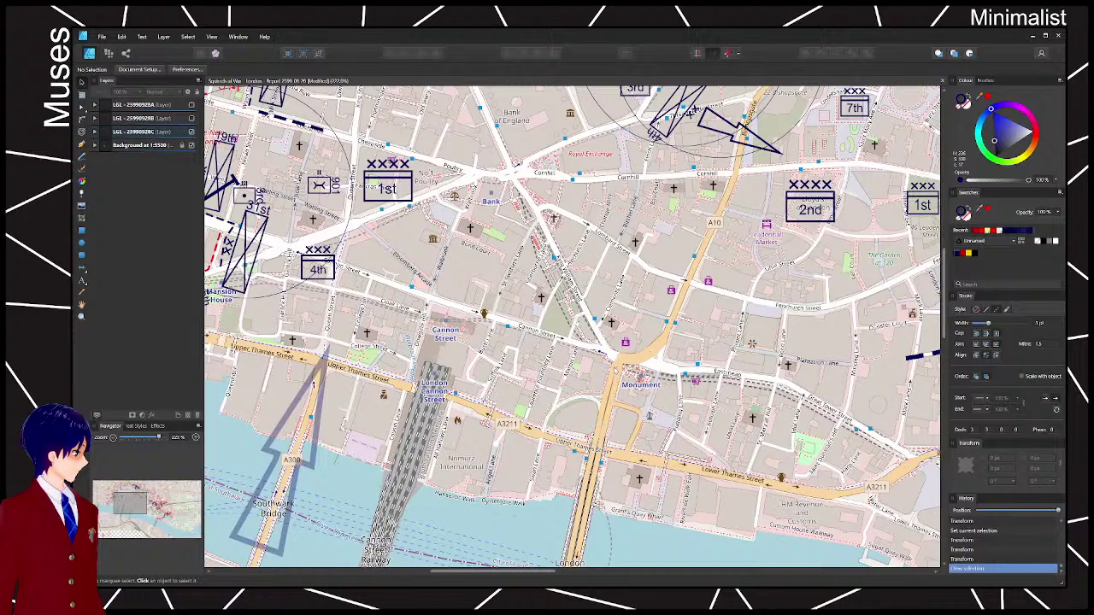
scroll(614, 369, "down", 3)
left_click_drag(614, 369, 733, 405)
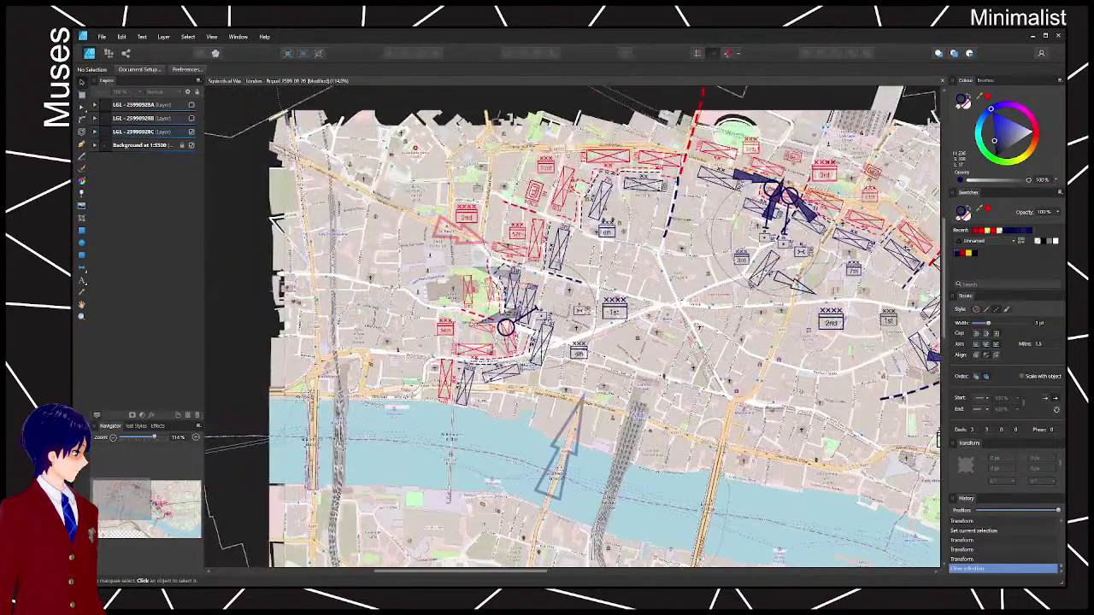
- Open the remaining small regiment symbol north of the red 2nd army and replace its FORMID label with E305
left_click(609, 228)
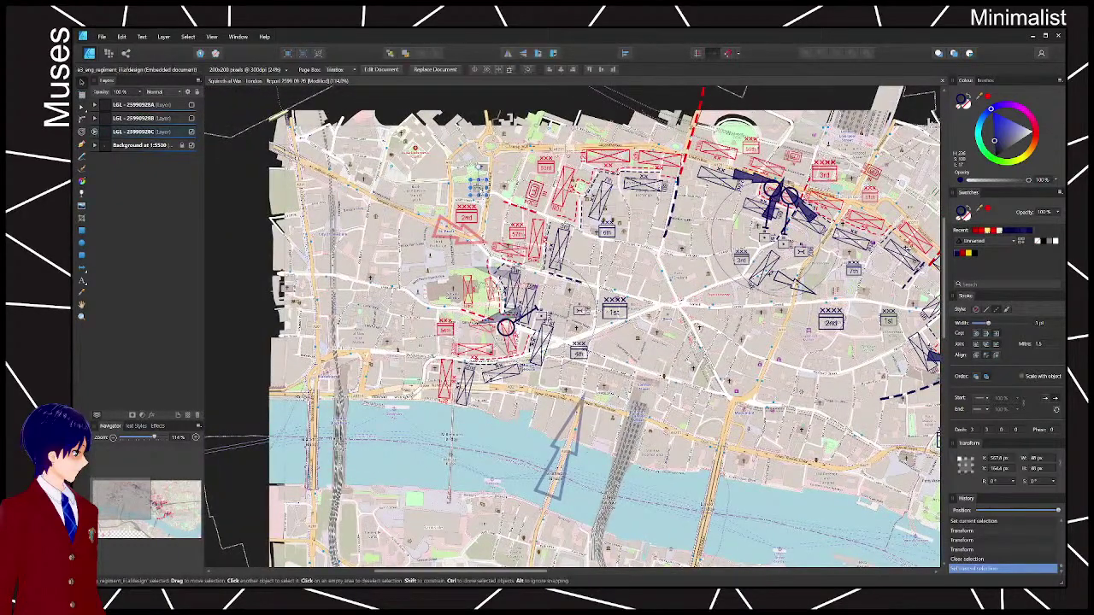
mouse_move(535, 193)
left_mouse_down()
mouse_move(523, 181)
mouse_move(533, 194)
left_mouse_up()
left_click(479, 187)
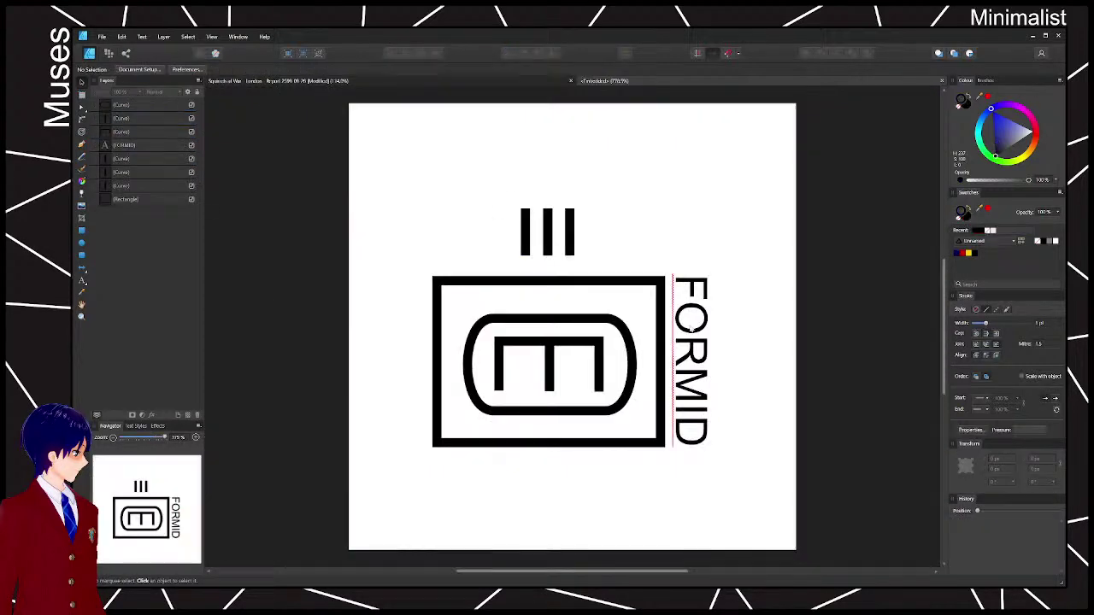
left_click(688, 359)
key("ctrl+a")
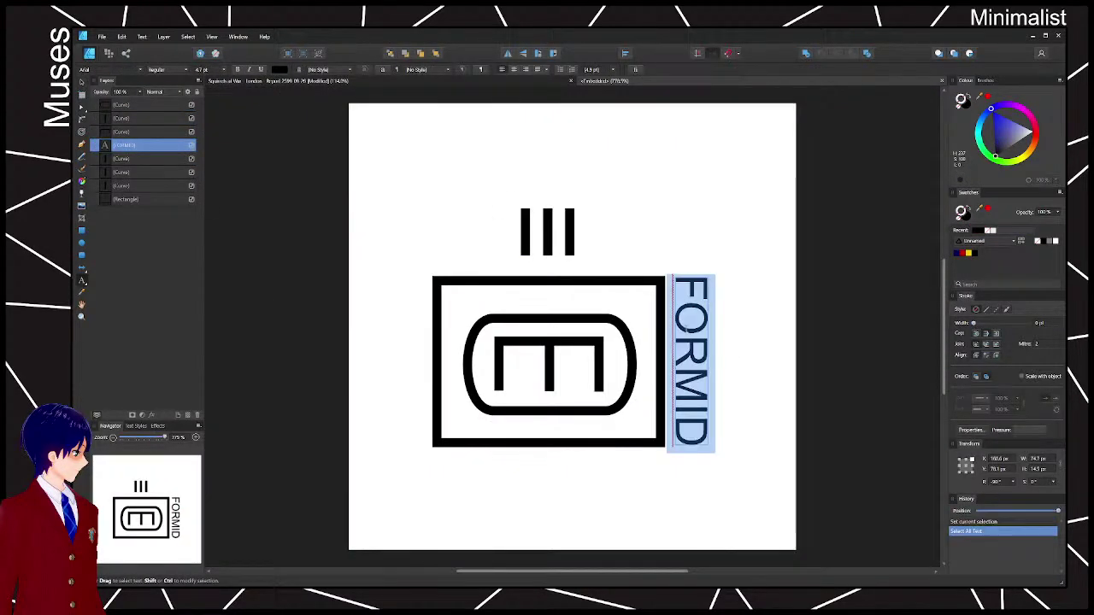
type("30")
key("BackSpace")
key("BackSpace")
type("E3")
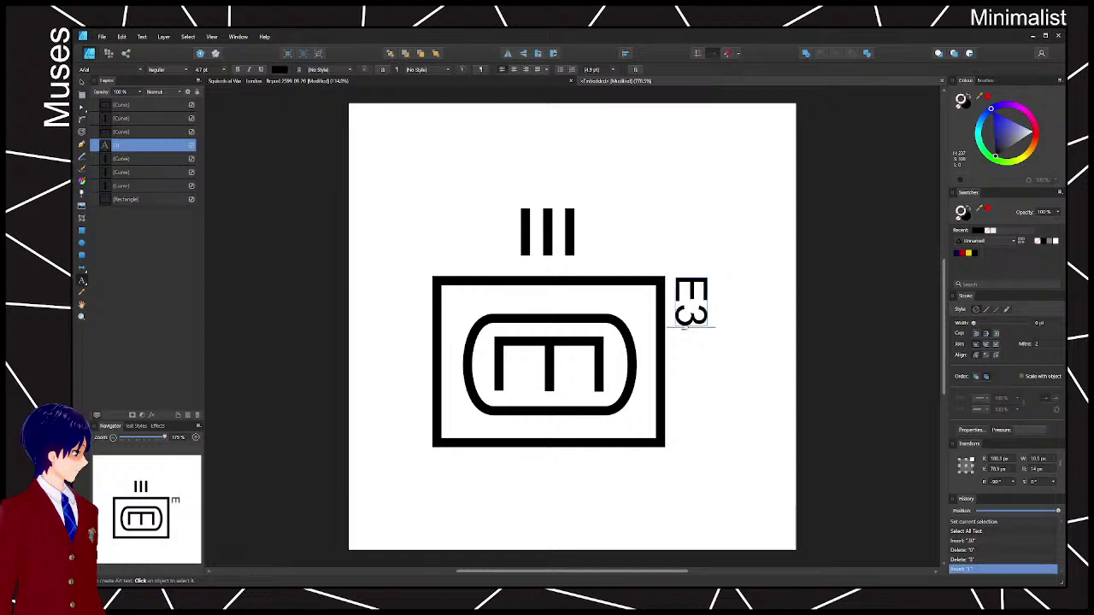
type("0")
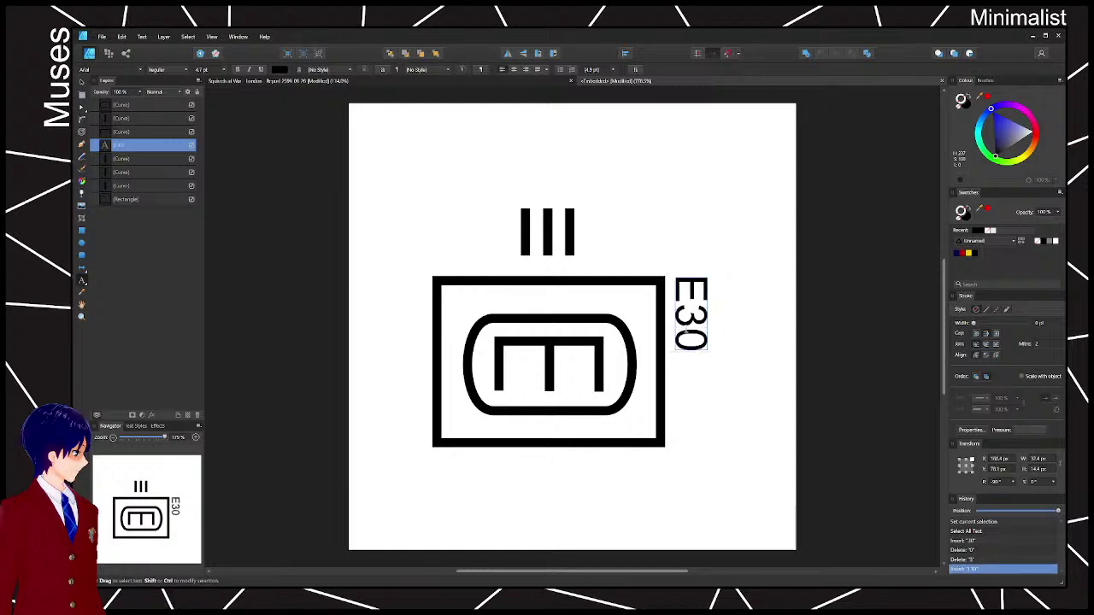
type("5")
key("Escape")
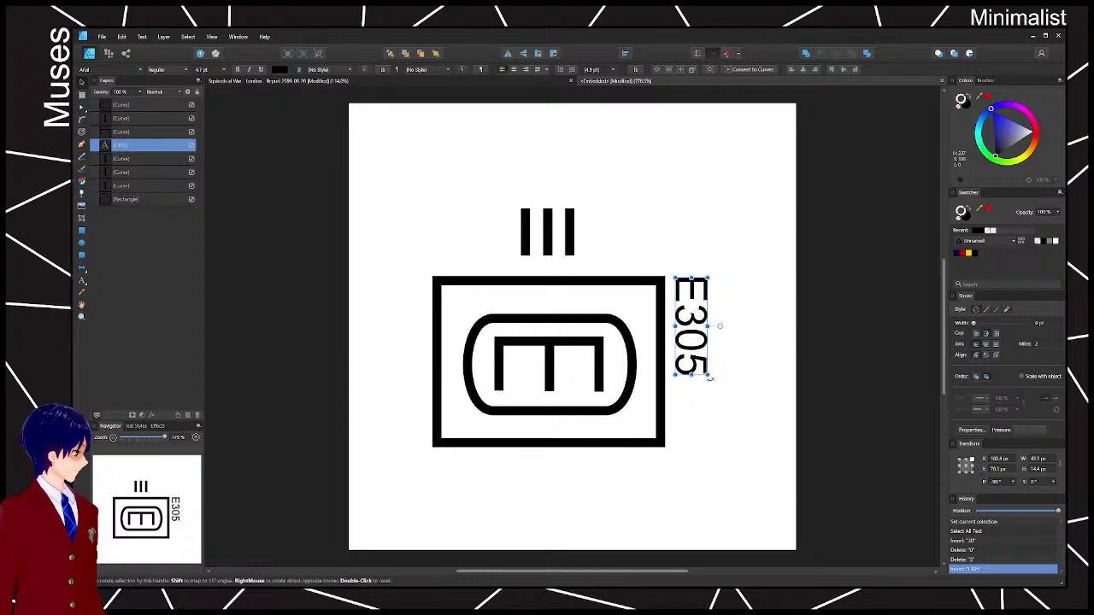
- Enlarge the E305 label to the frame's height and recolour the outlines of the bars, frame and inner glyph red
left_click_drag(709, 377, 731, 444)
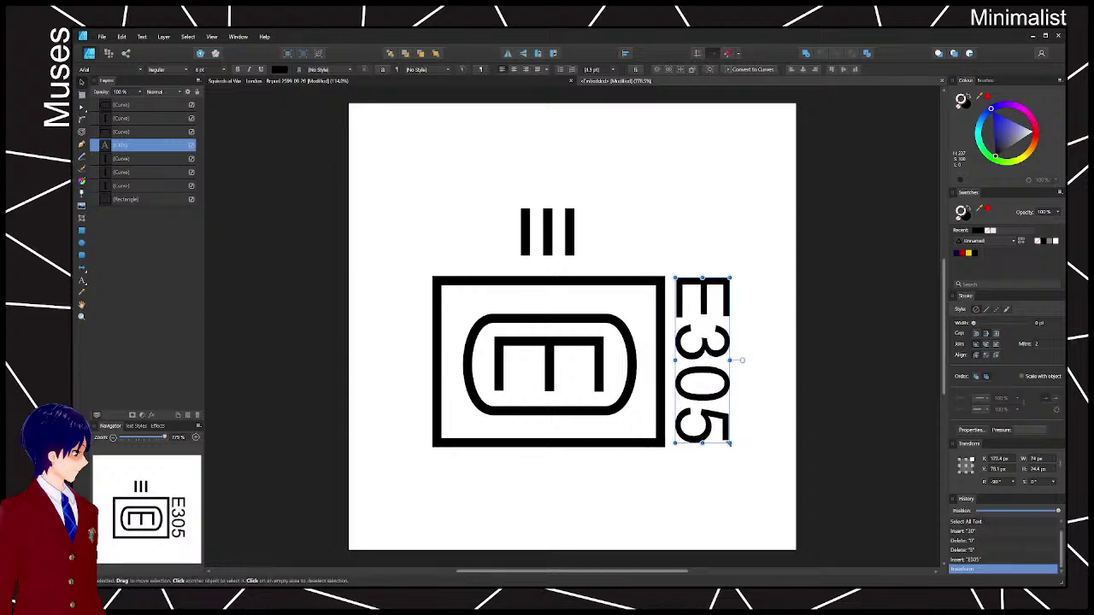
left_click_drag(442, 174, 575, 275)
left_click_drag(362, 173, 675, 507)
left_click(963, 254)
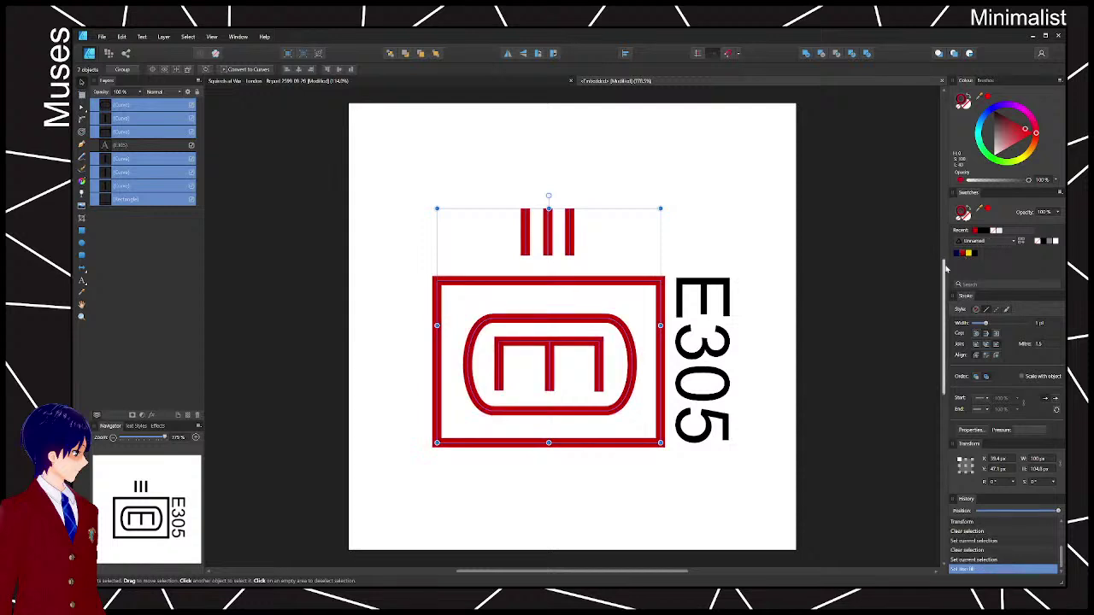
- Fill the E305 label text red and close the embedded document
left_click(662, 383)
left_click(691, 380)
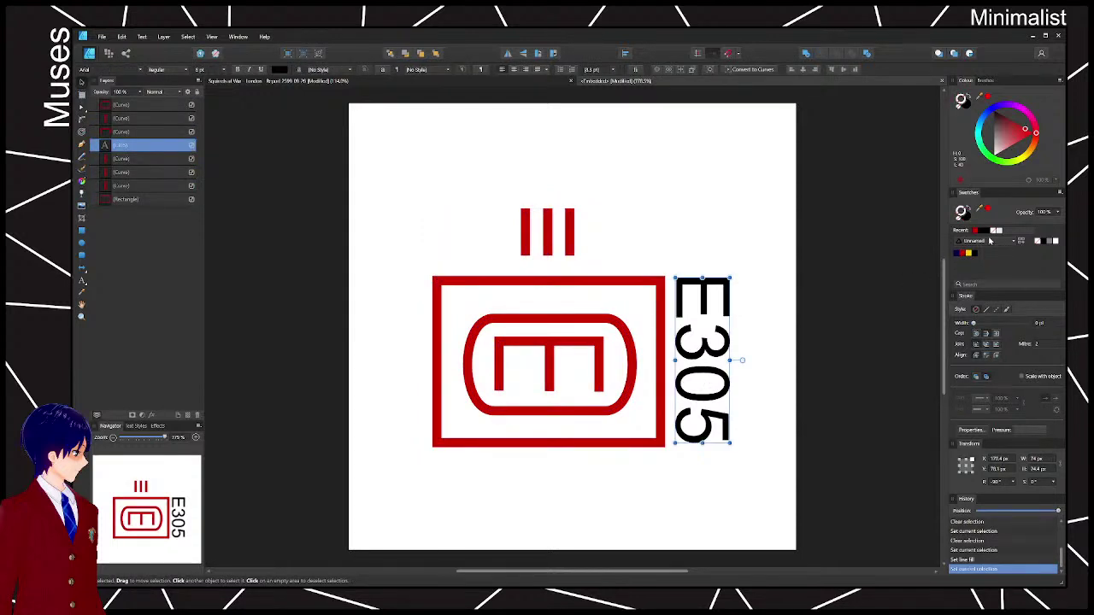
left_click(964, 101)
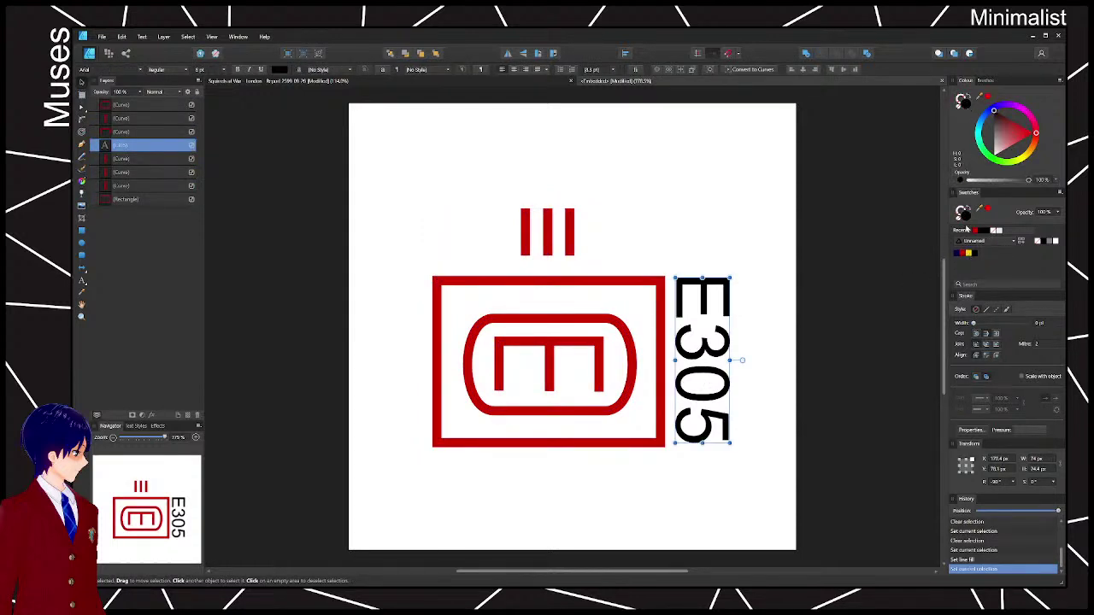
left_click(959, 256)
key("ctrl+d")
left_click(689, 83)
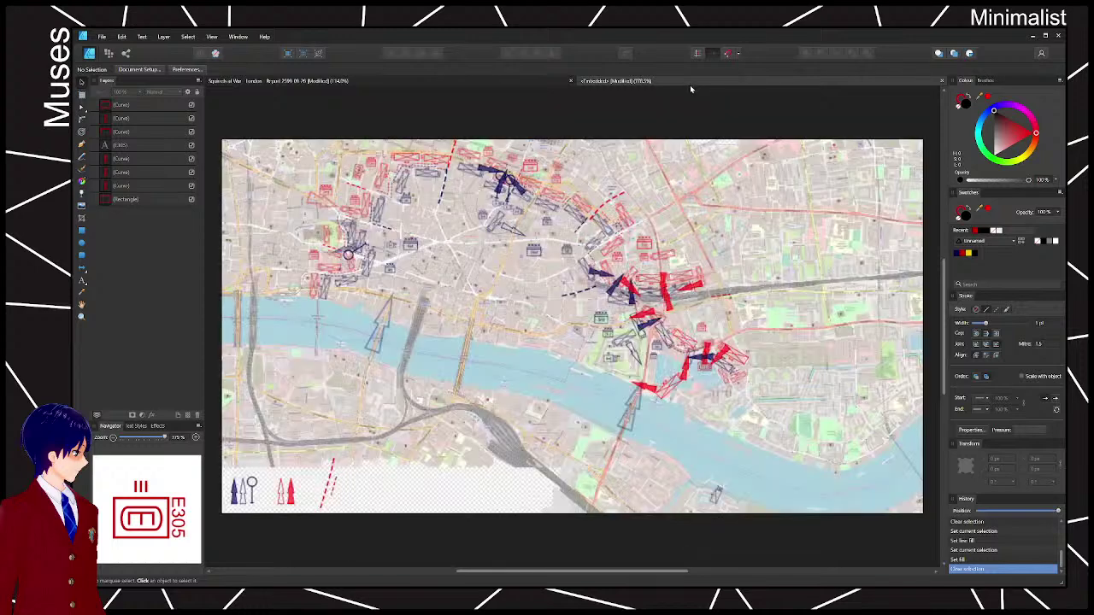
- Enlarge the E305 regiment, rotate it and place it just south of the red 2nd army, north of the cathedral grounds
left_click_drag(487, 179, 498, 261)
key("ctrl+d")
left_click(451, 266)
key("ctrl+d")
- Show the 25990928B layer to compare unit positions across the front, and hide it again
left_click_drag(615, 313, 587, 293)
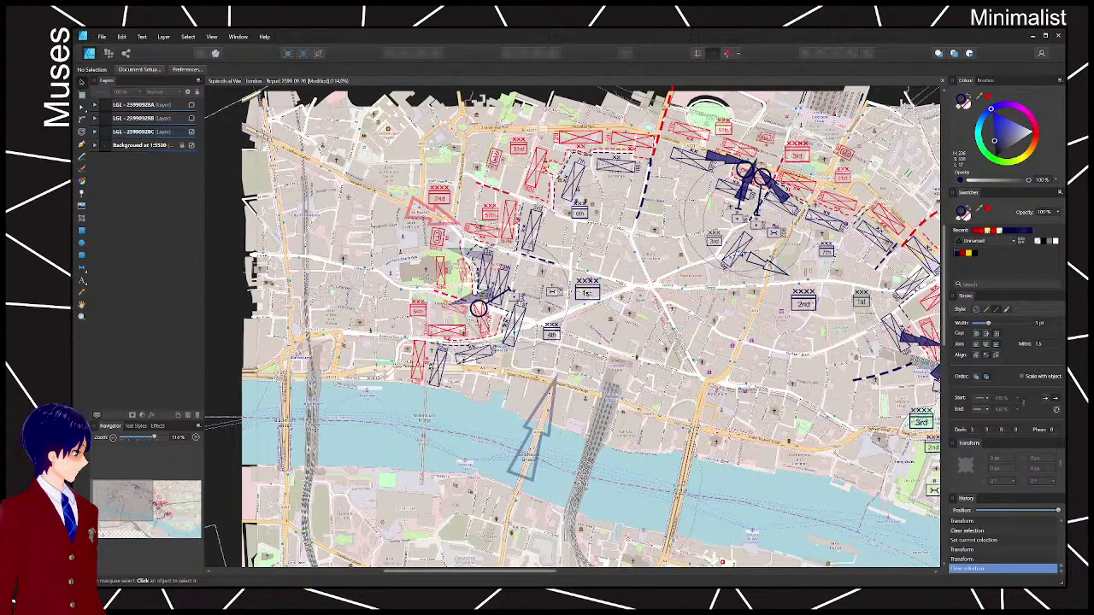
left_click_drag(587, 293, 364, 229)
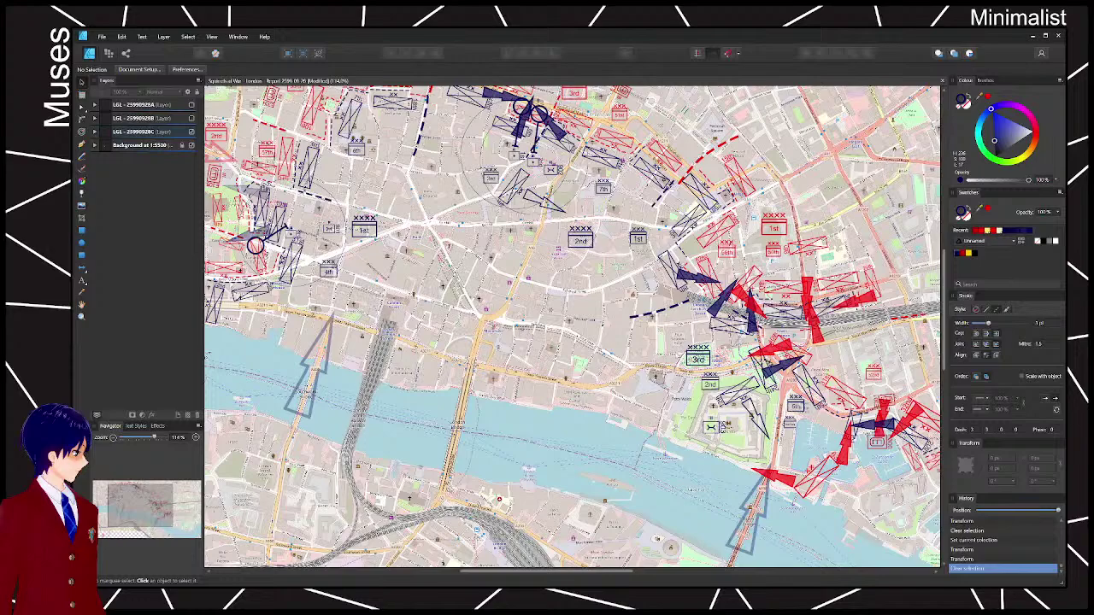
left_click_drag(676, 357, 552, 310)
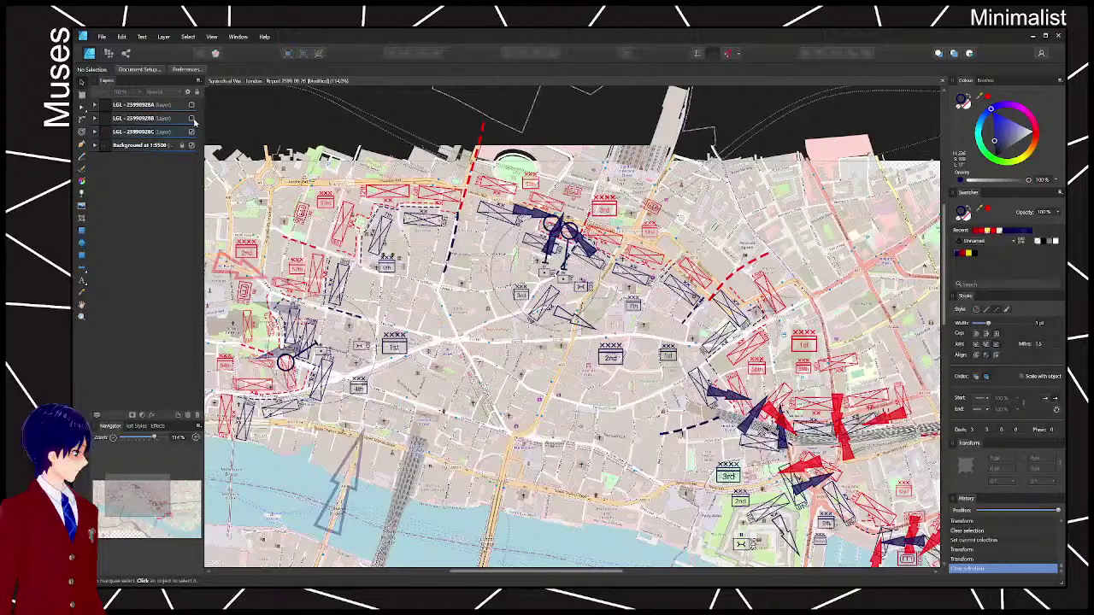
left_click(193, 119)
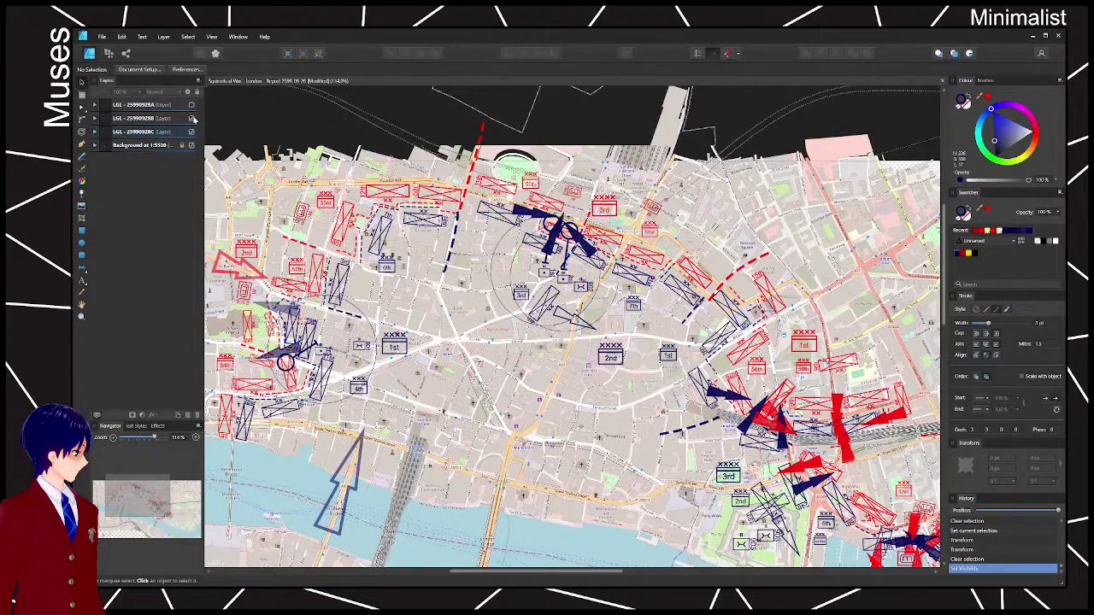
left_click(194, 119)
- Select the blue 4th division with its hollow arrow, move them east of Bishopsgate beside the 7th corps, and rotate the pair to point east
left_click(550, 308)
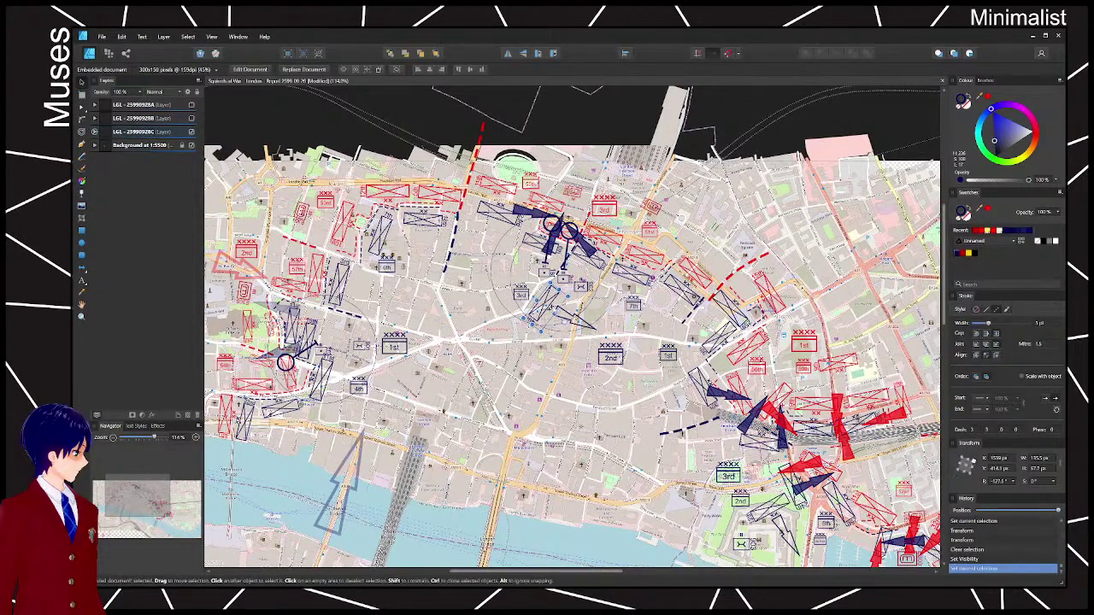
left_click(544, 327, "shift")
left_click(545, 308)
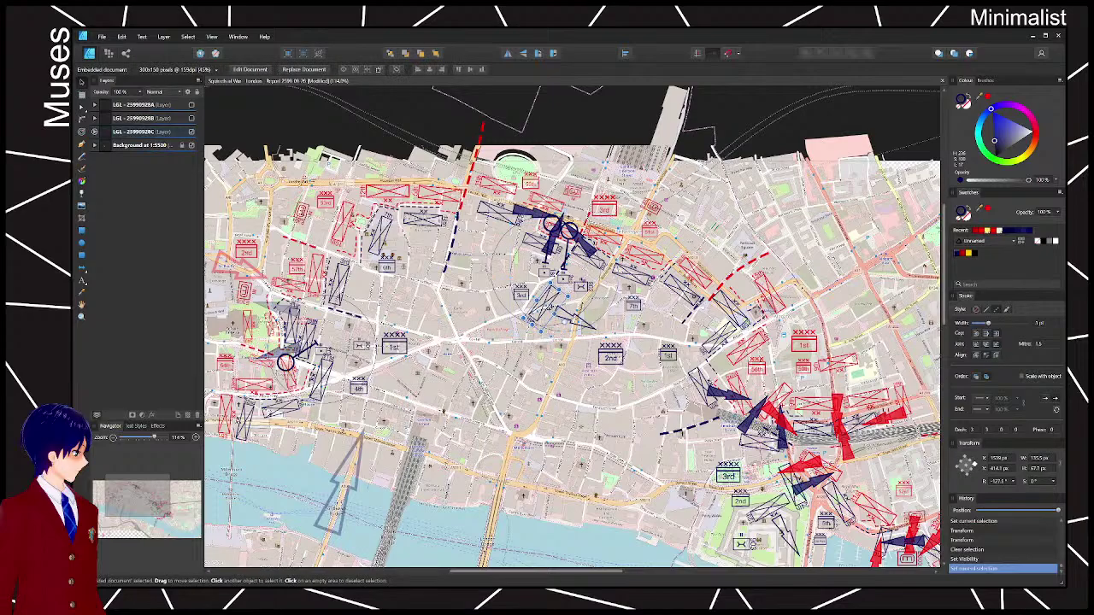
scroll(546, 368, "up", 5)
left_click(580, 206, "shift")
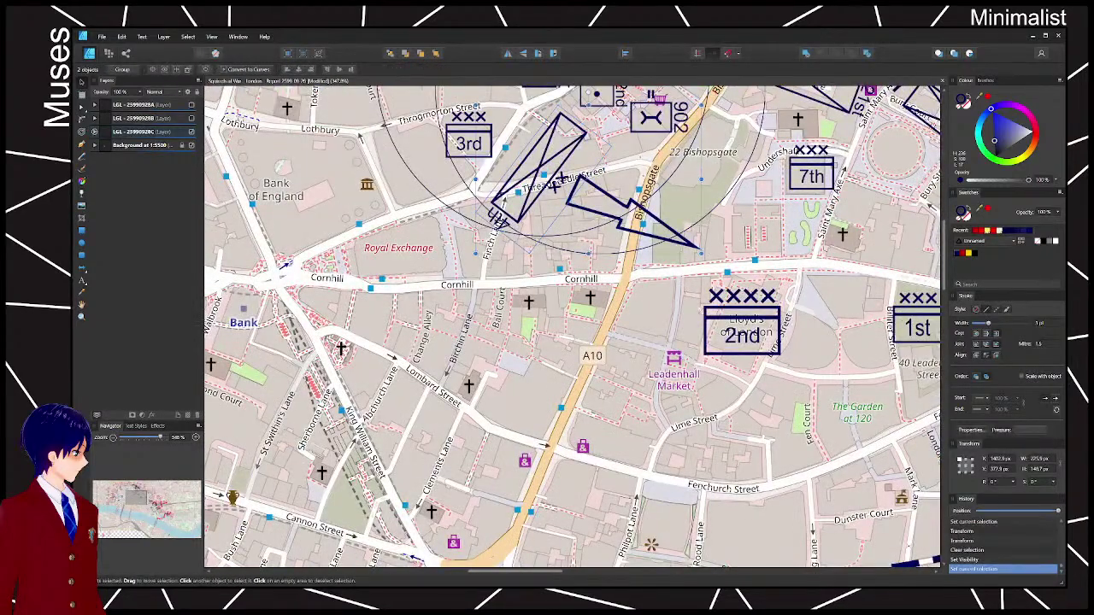
left_click_drag(658, 280, 478, 363)
scroll(477, 368, "down", 2)
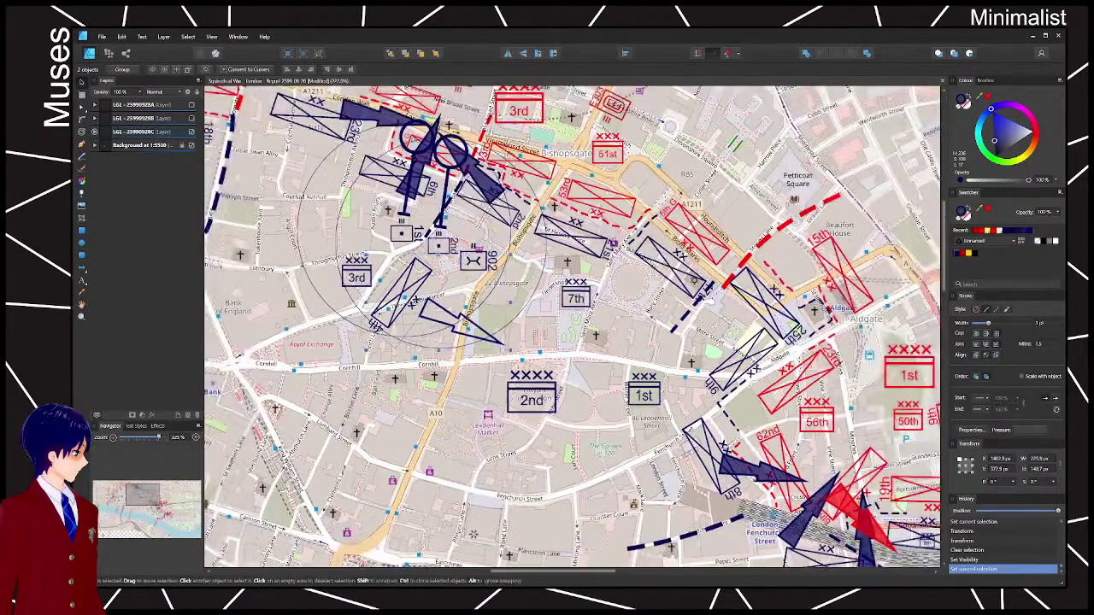
left_click_drag(460, 322, 595, 340)
left_click_drag(567, 264, 567, 263)
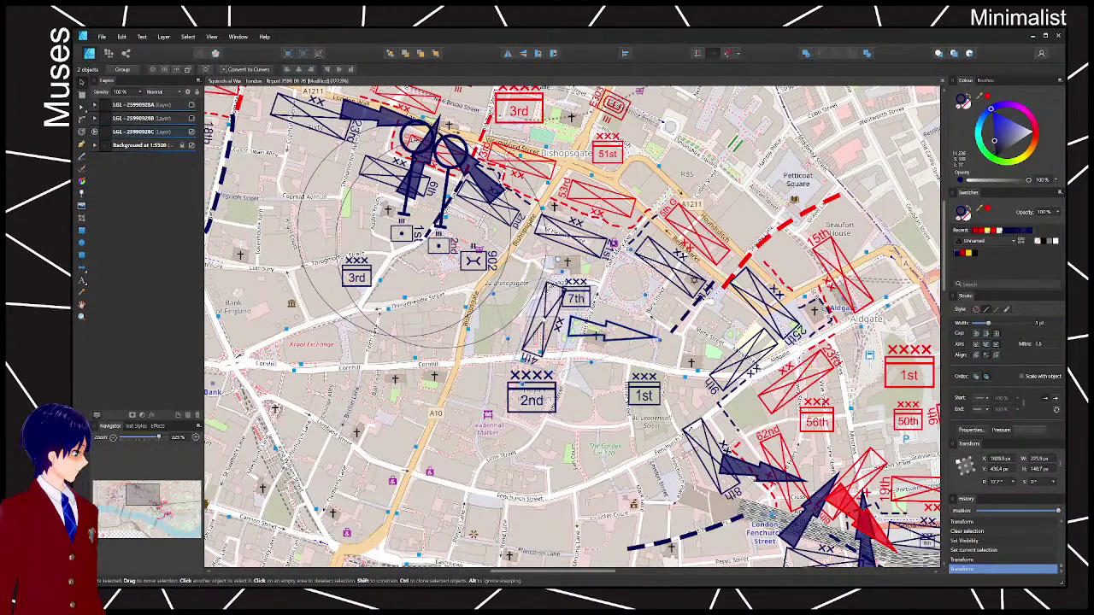
key("ctrl+d")
scroll(702, 351, "down", 3)
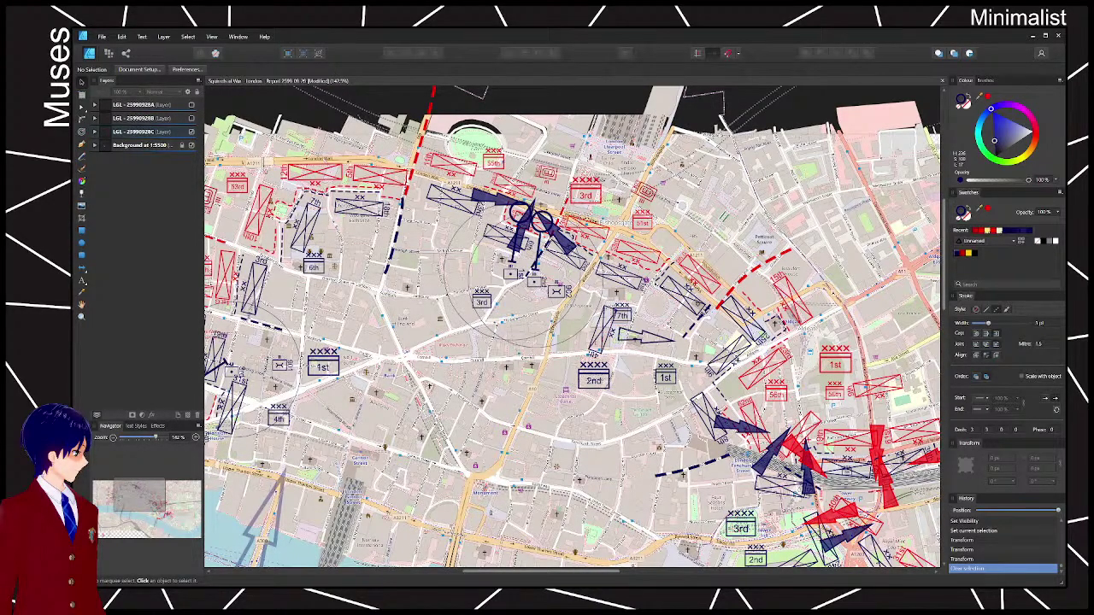
- Move the red division from the pocket south of London Wall north to New Broad Street, and the blue 6th division into its vacated place
scroll(496, 208, "up", 4)
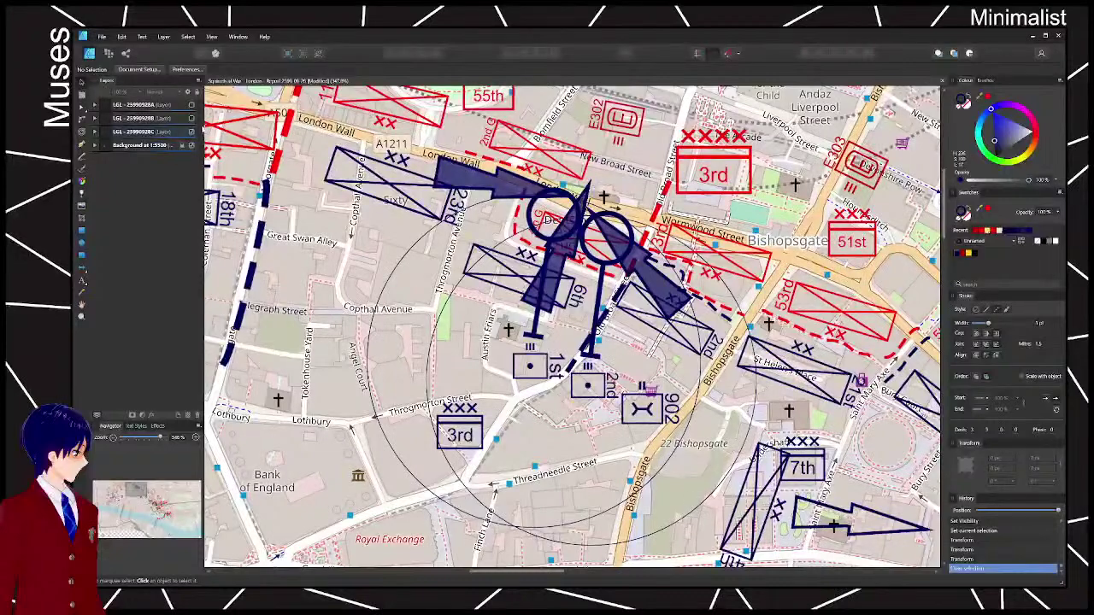
left_click(191, 105)
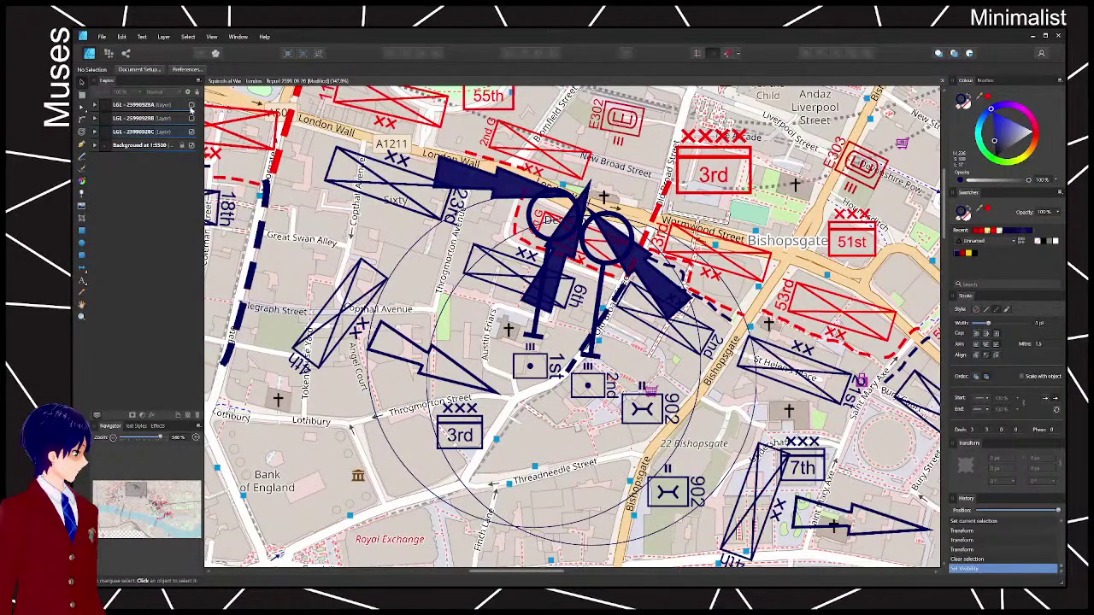
left_click(586, 257)
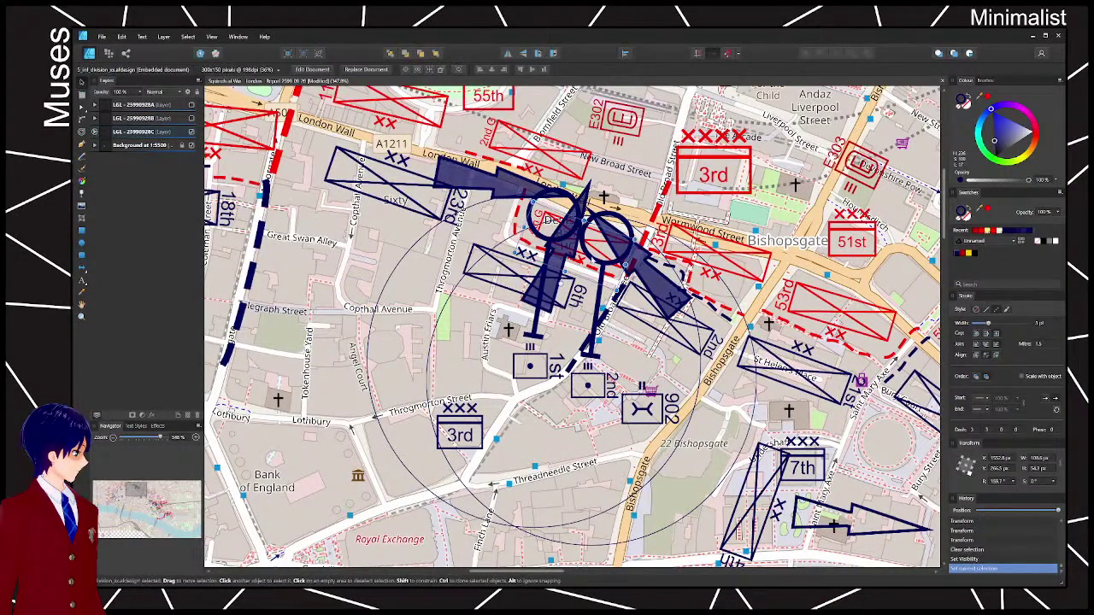
left_click_drag(555, 218, 614, 241)
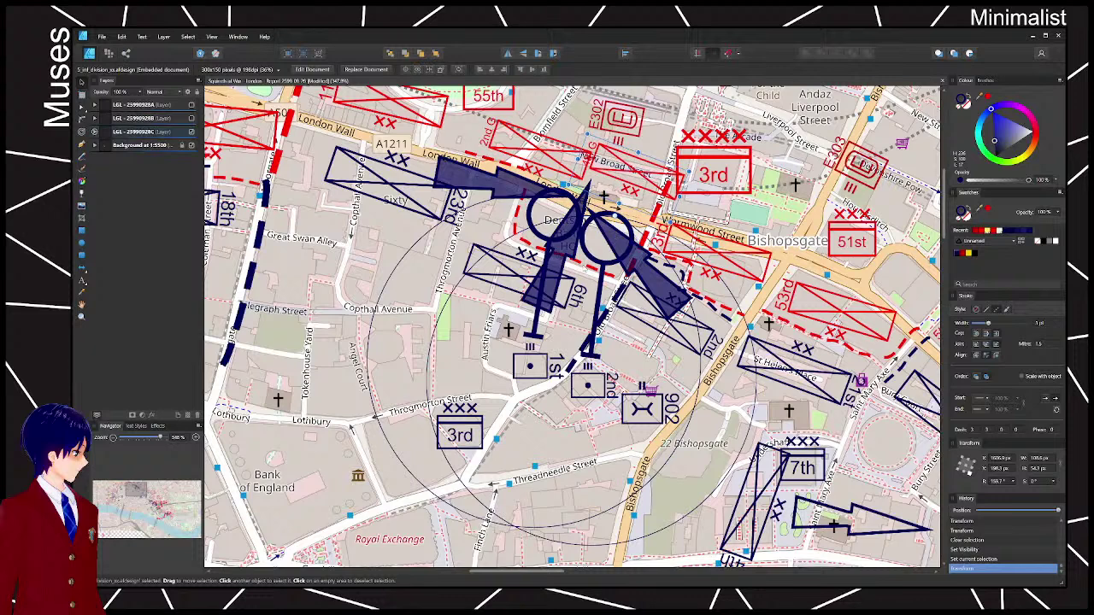
left_click(522, 274)
left_click_drag(564, 292, 600, 249)
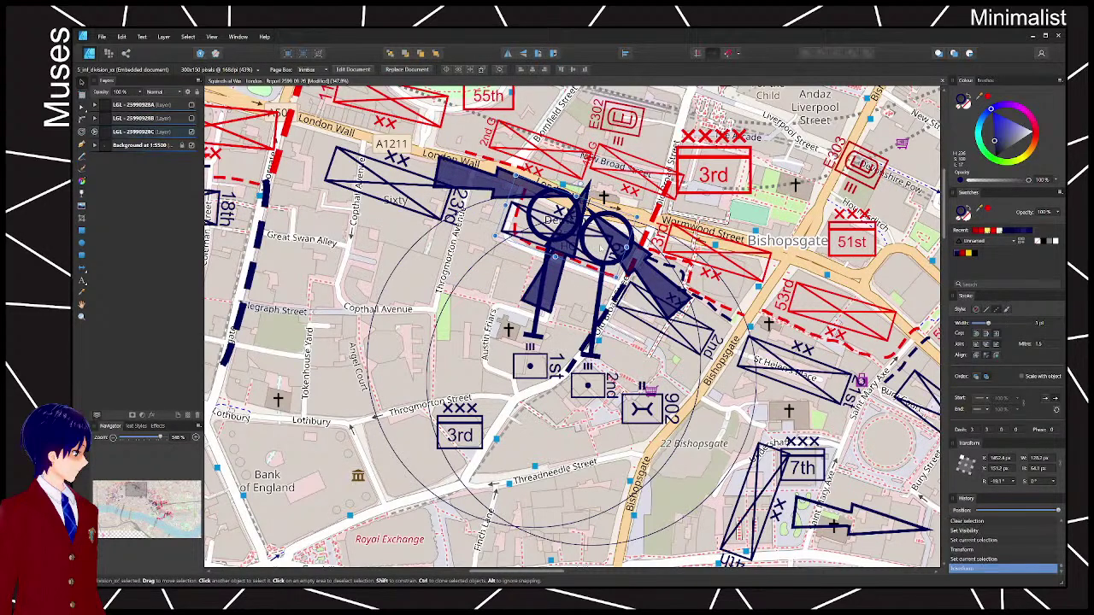
- Delete the solid blue arrow beside the 23rd division, and shift the 2nd division's solid arrow southeast, rotating it to point northeast at Bishopsgate
left_click(460, 186)
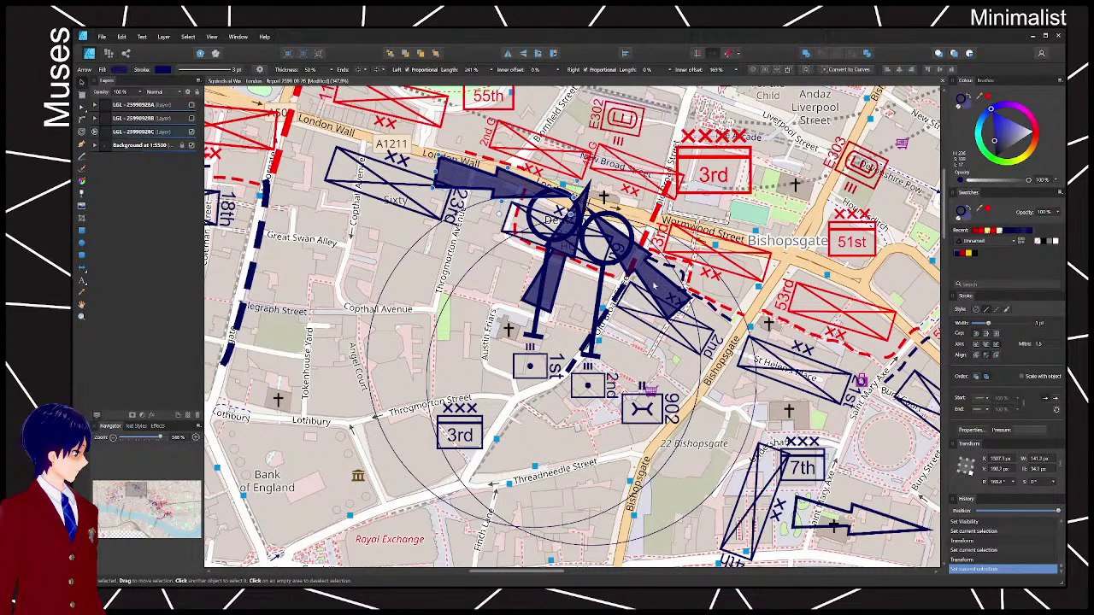
key("Delete")
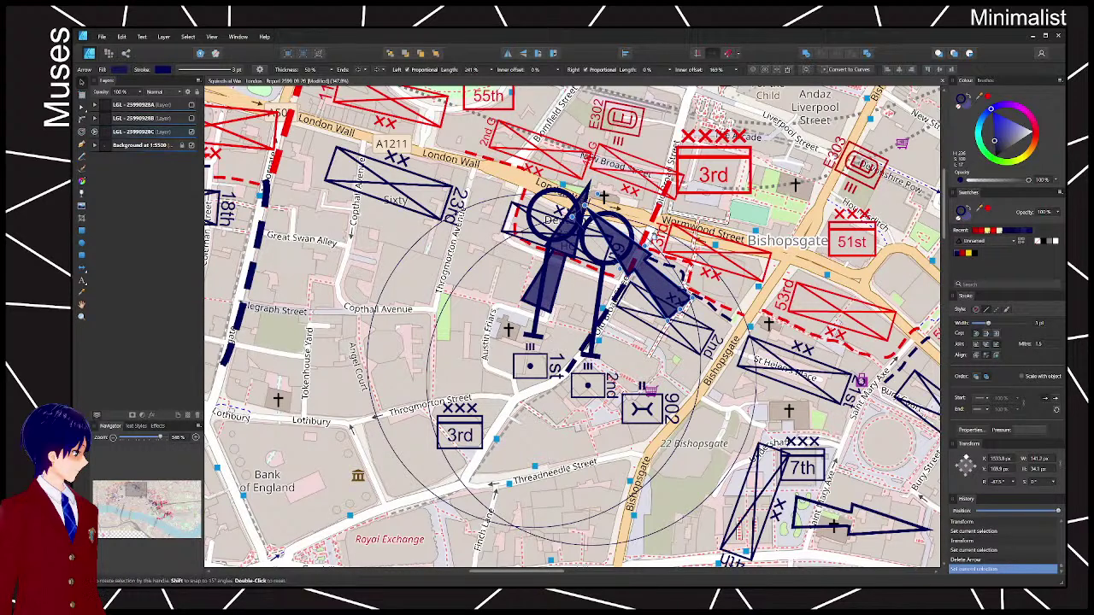
left_click_drag(653, 236, 715, 304)
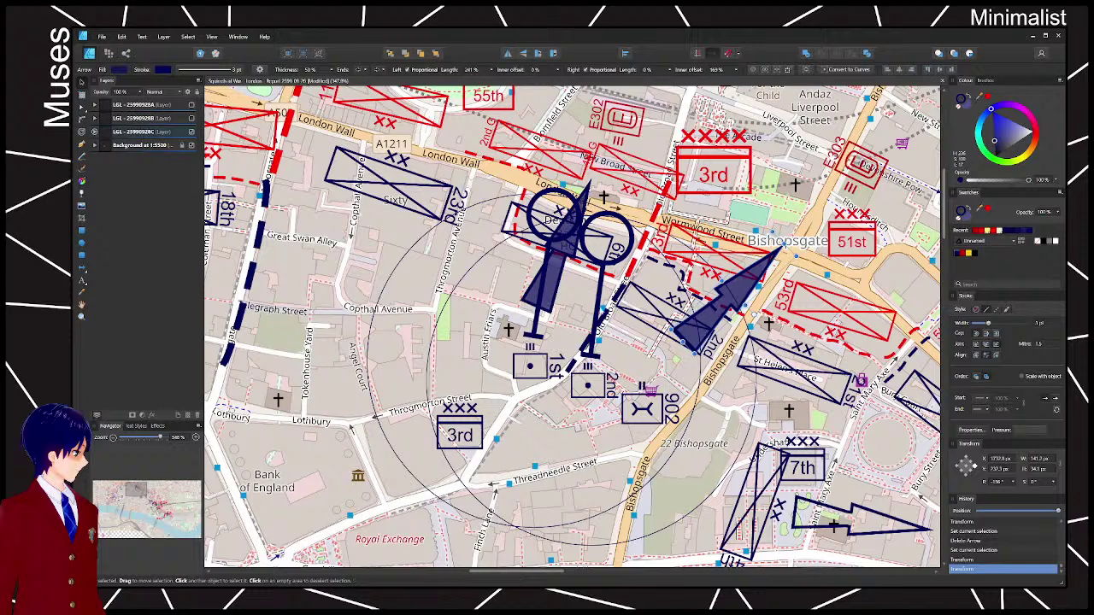
- Redirect the fire lines of the blue 2nd and 1st artillery regiments northeast, placing their target circles side by side on the red division south of Wormwood Street
left_click(595, 306)
key("a")
left_click_drag(603, 264, 687, 280)
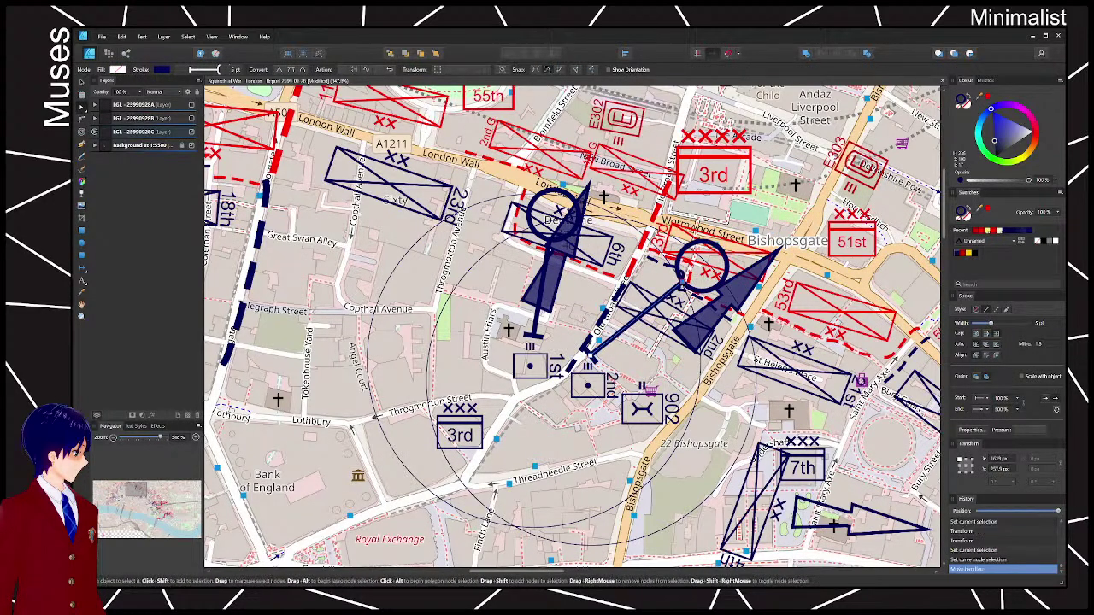
left_click(549, 337)
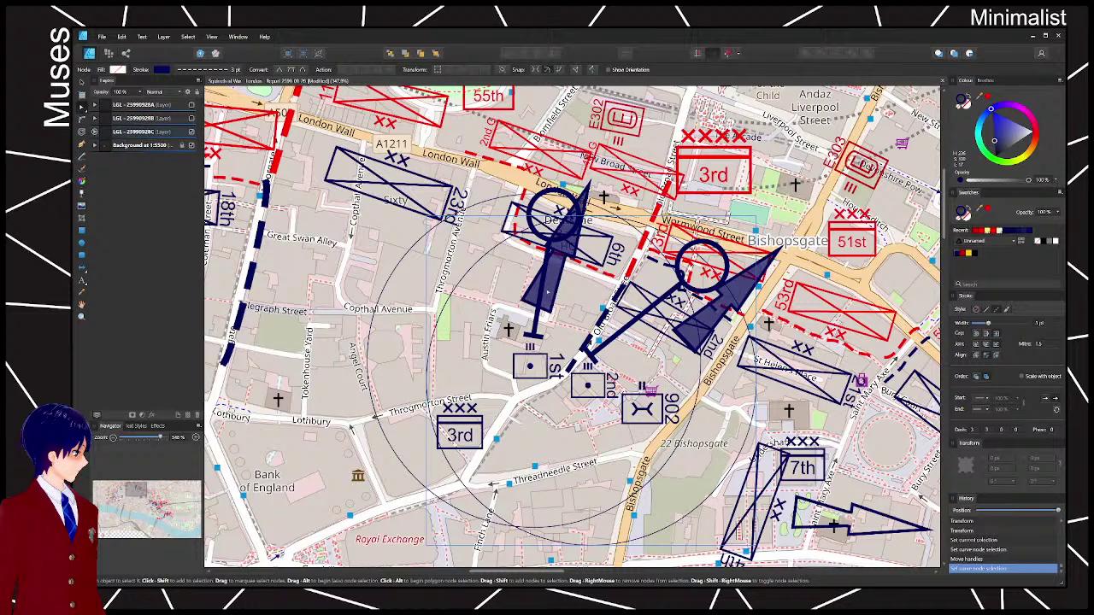
key("v")
left_click(542, 288)
key("a")
left_click_drag(549, 247, 659, 234)
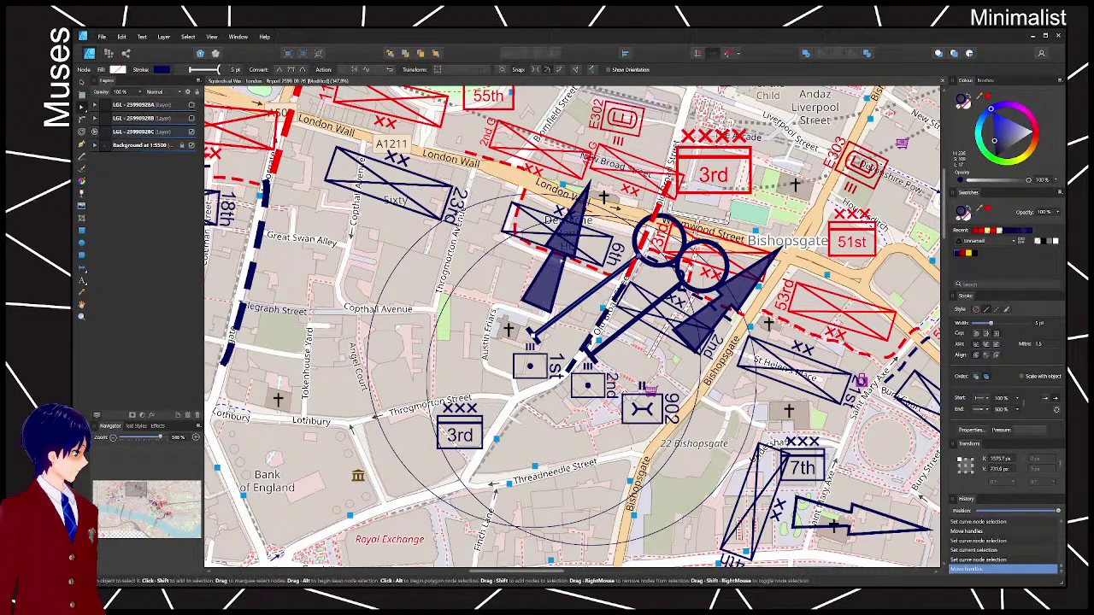